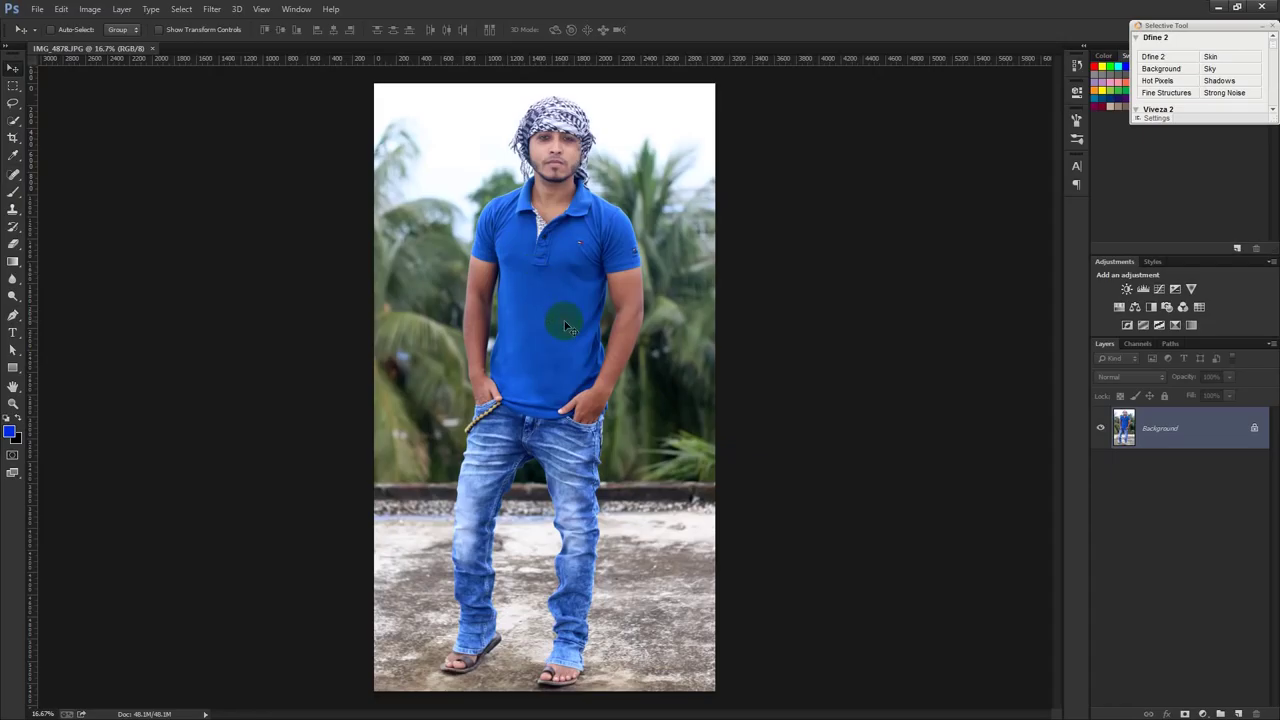
Step: Zoom in and out to inspect the photo, then add an empty Layer 1 above the Background
scroll(500, 271, "up", 1)
scroll(500, 271, "up", 2)
scroll(500, 271, "up", 1)
scroll(500, 271, "up", 1)
scroll(500, 271, "down", 2)
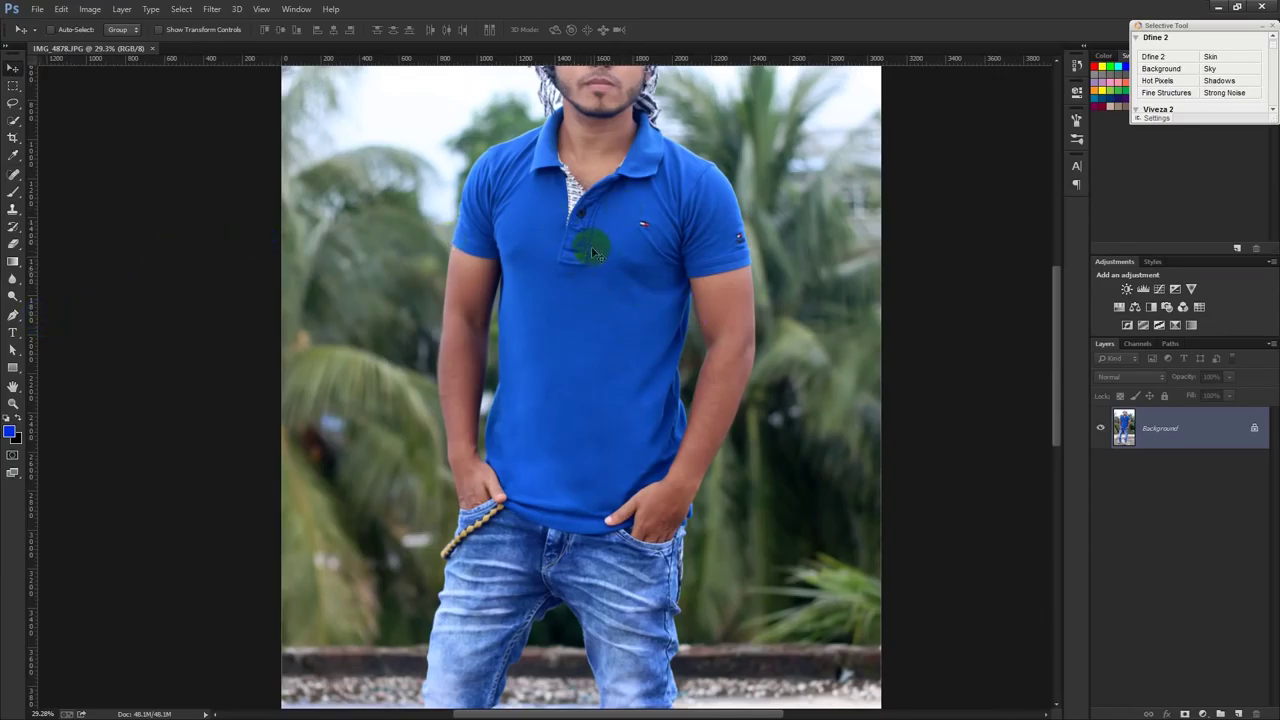
scroll(570, 265, "up", 3)
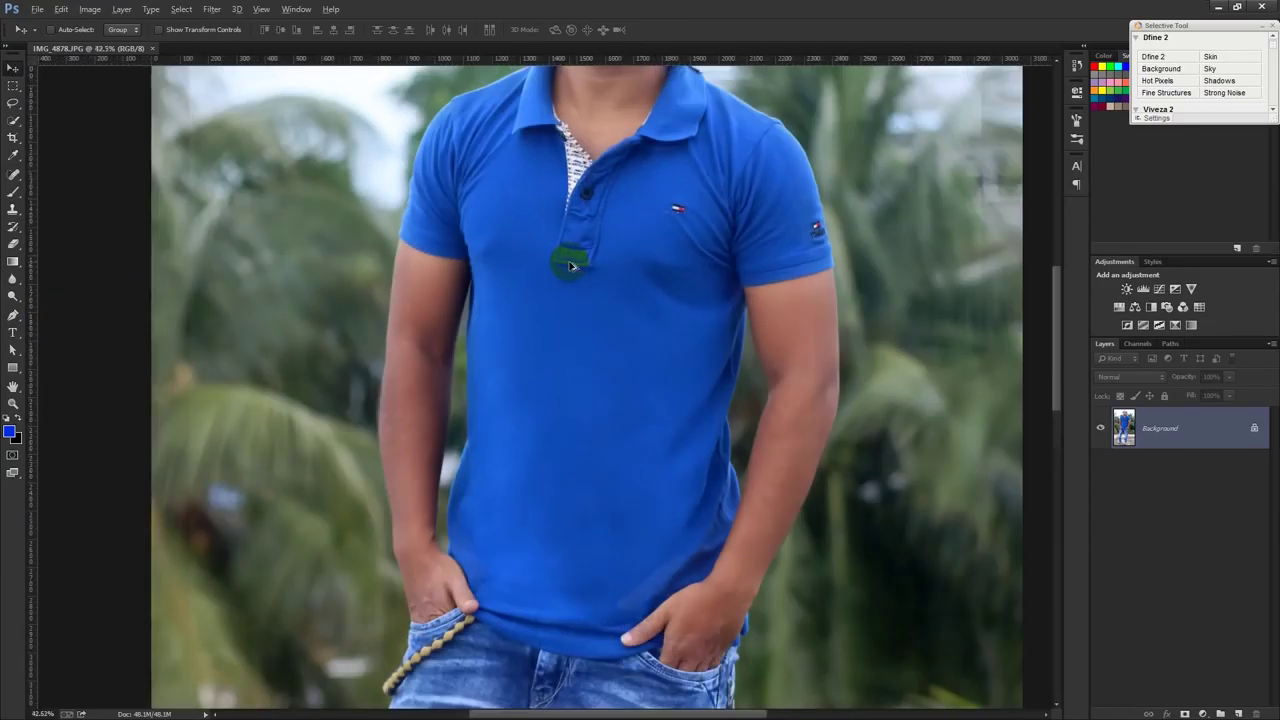
scroll(570, 265, "down", 5)
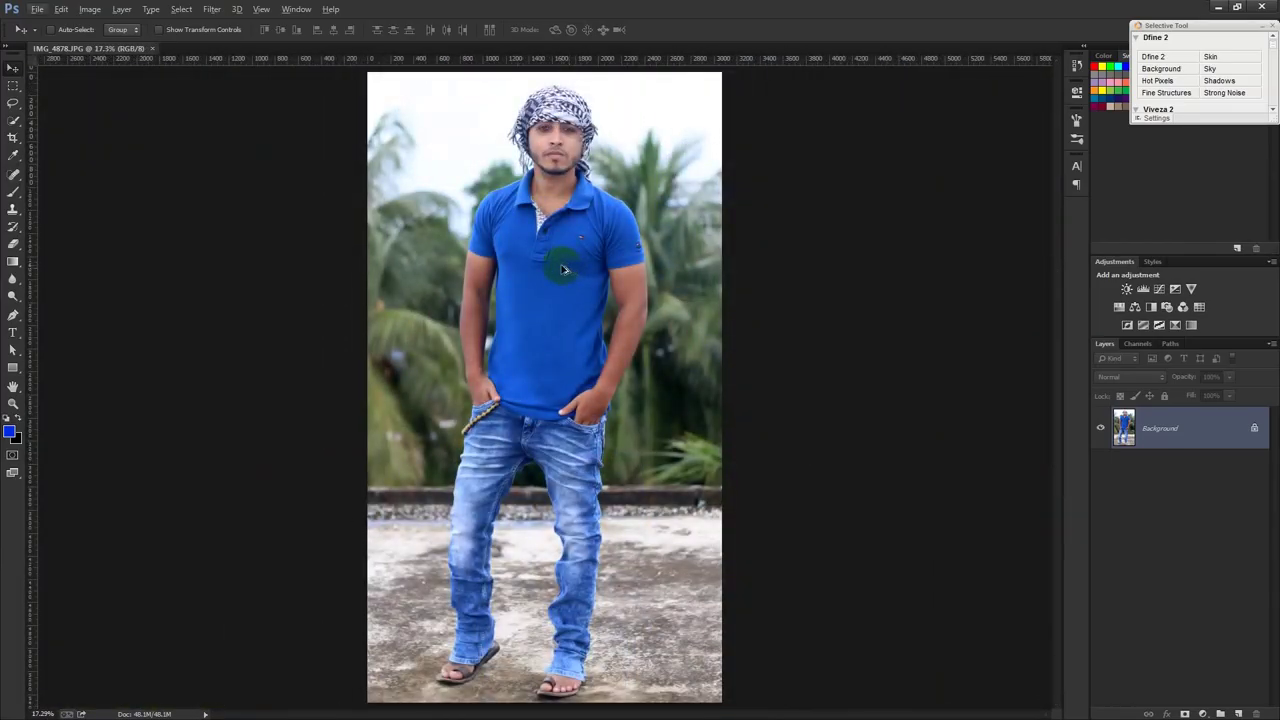
left_click(1237, 713)
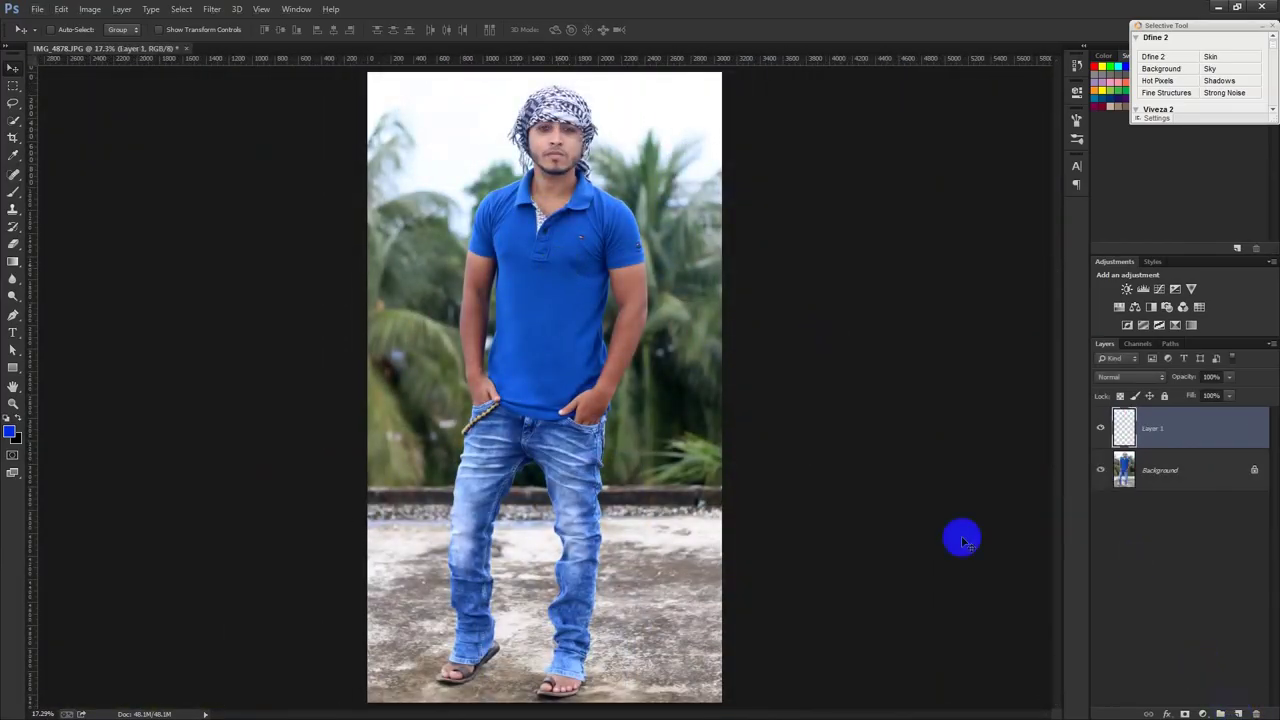
Step: Set the foreground colour to a bright yellow (#ffcc00)
left_click(12, 432)
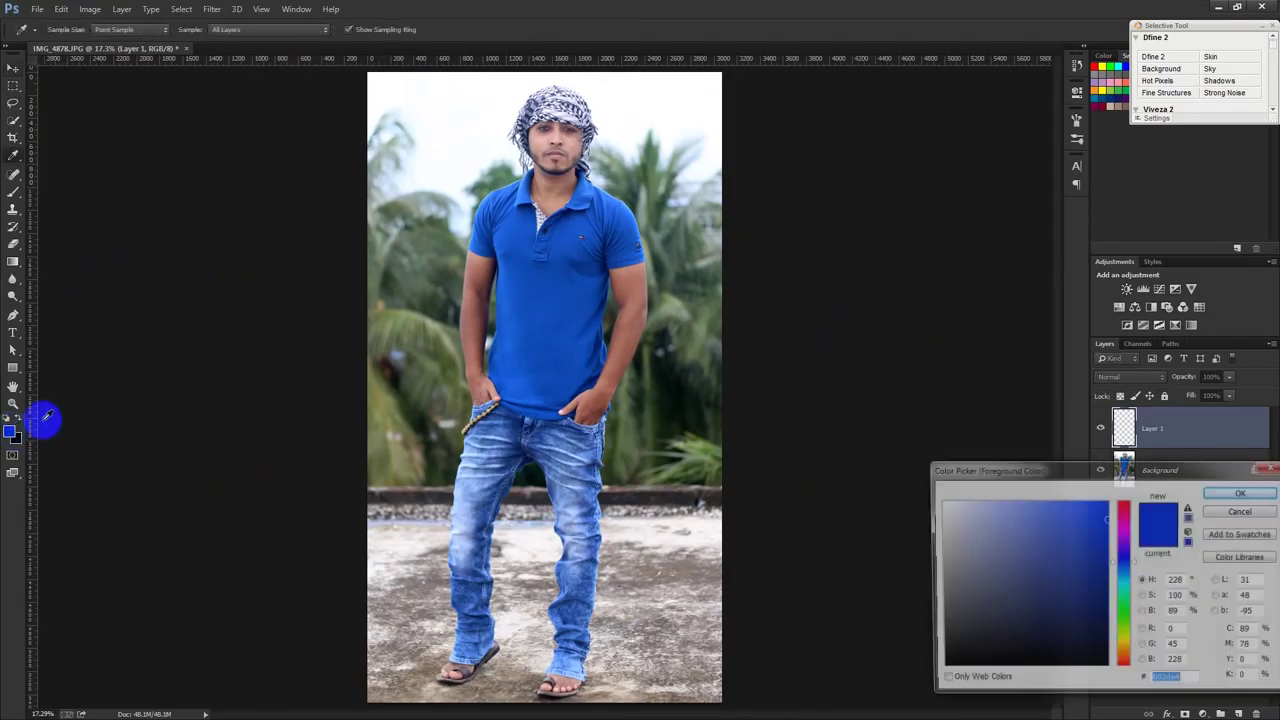
left_click(1119, 648)
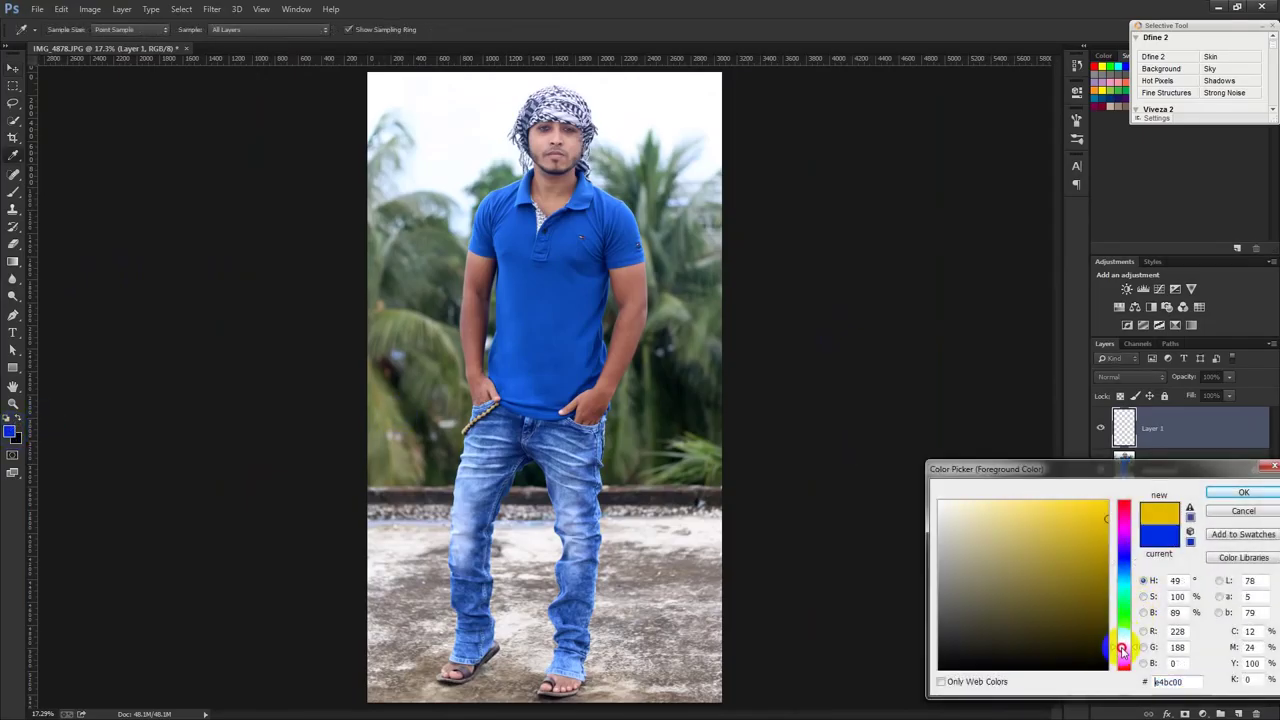
left_click_drag(1086, 545, 1106, 502)
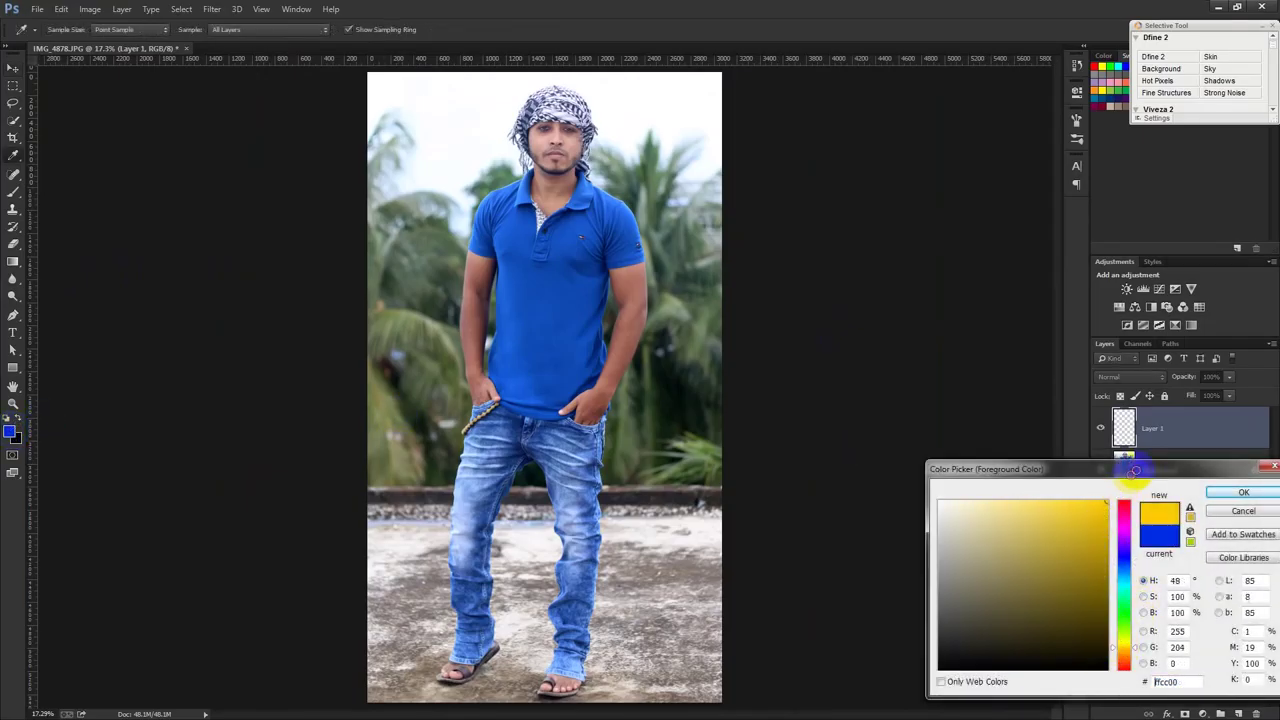
left_click(1226, 497)
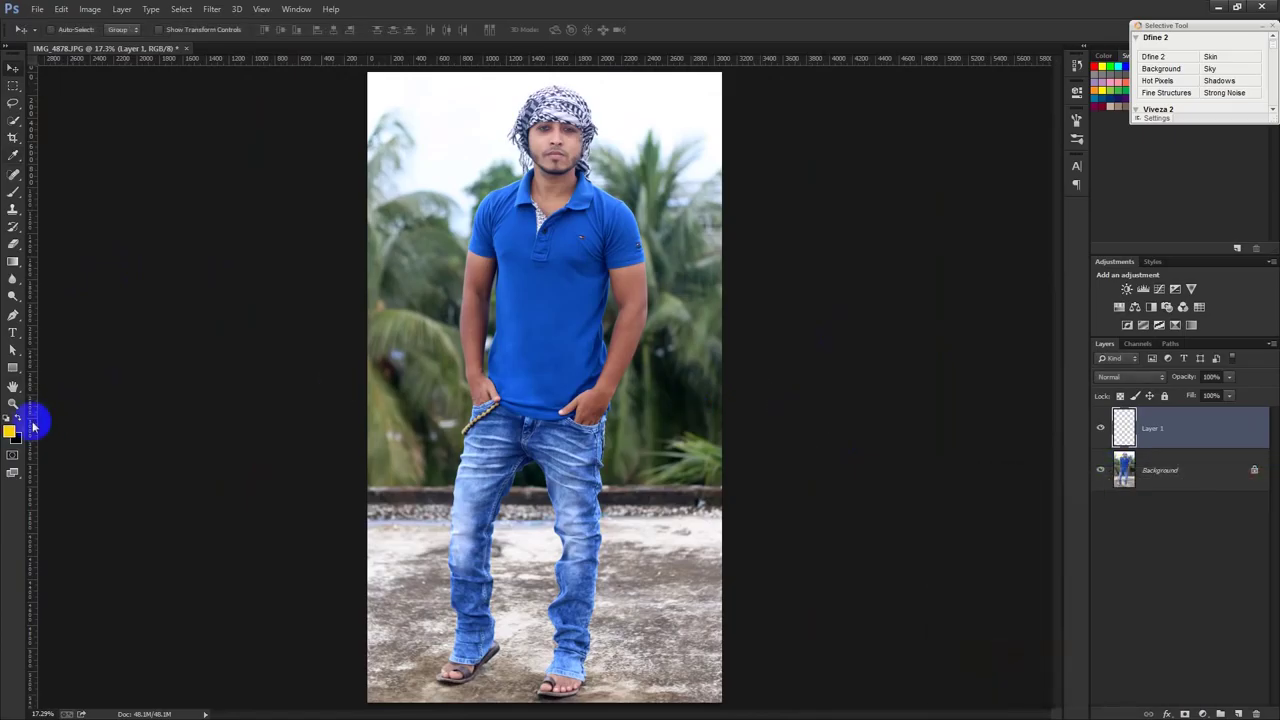
Step: Change the foreground colour to pink #ff0066
left_click(12, 432)
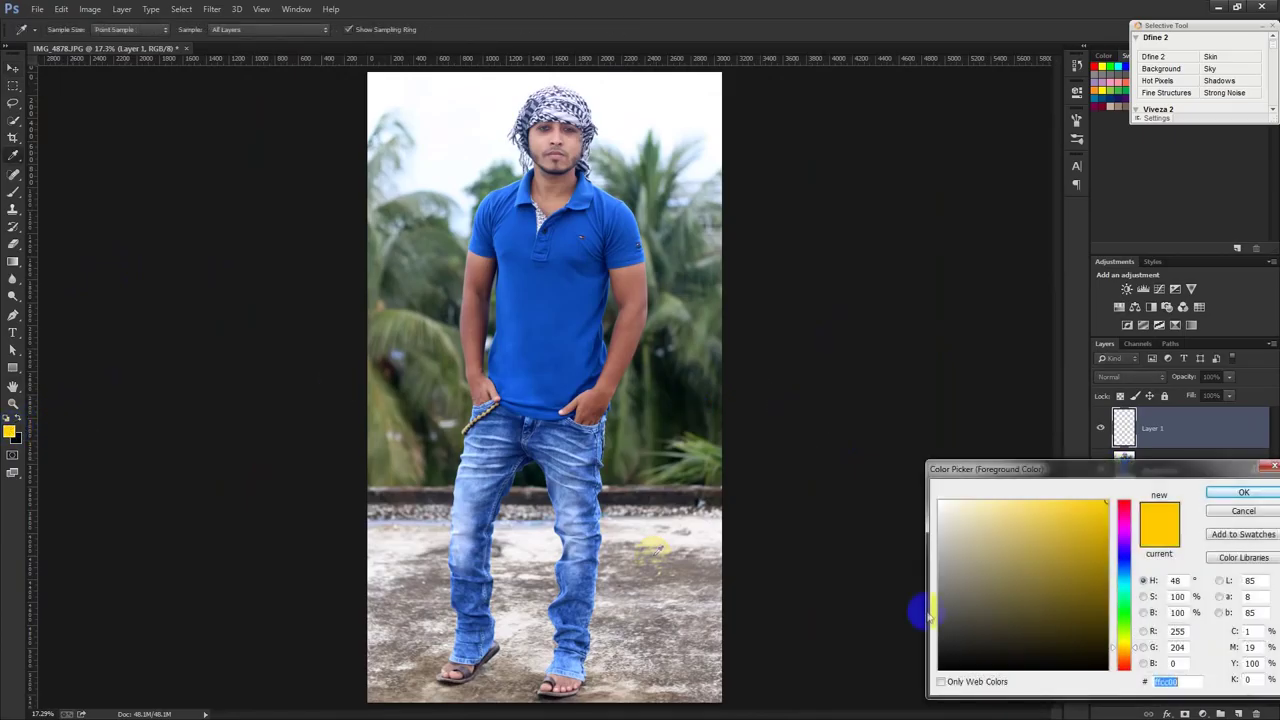
left_click(1125, 517)
left_click(1240, 492)
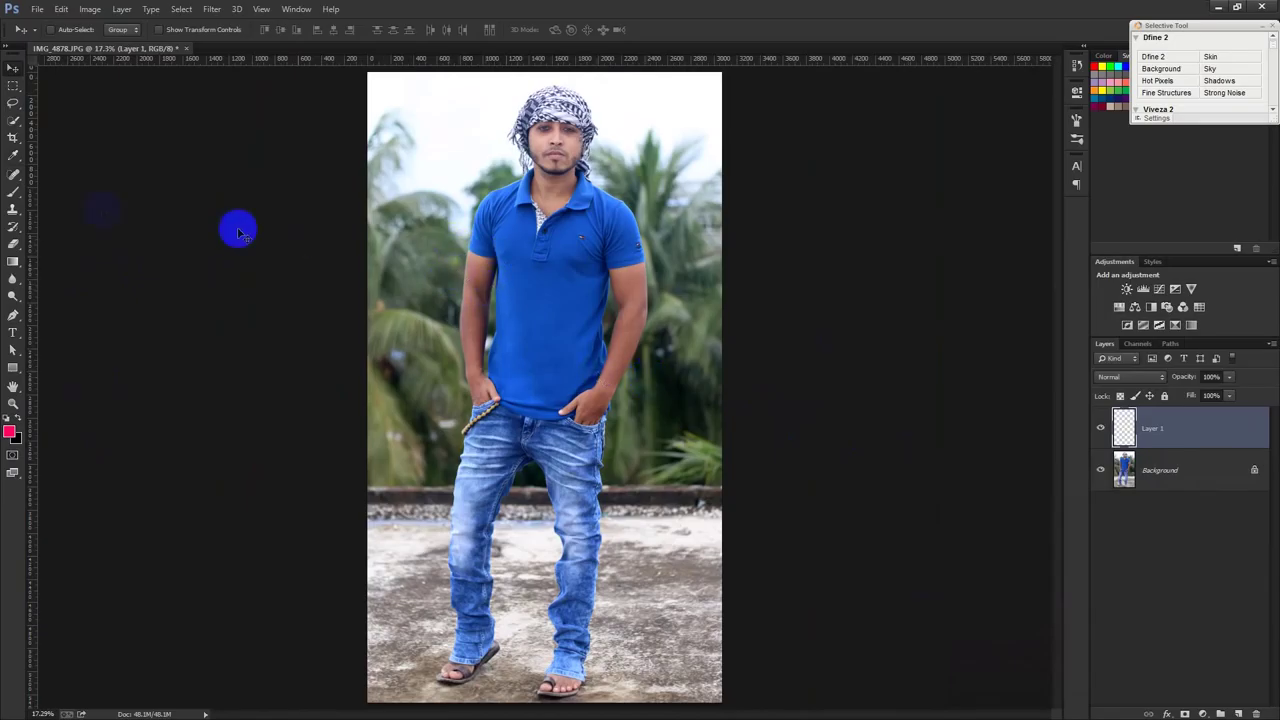
Step: Paint pink strokes over the shirt front and right shoulder on Layer 1 with a 149 px brush
left_click(11, 191)
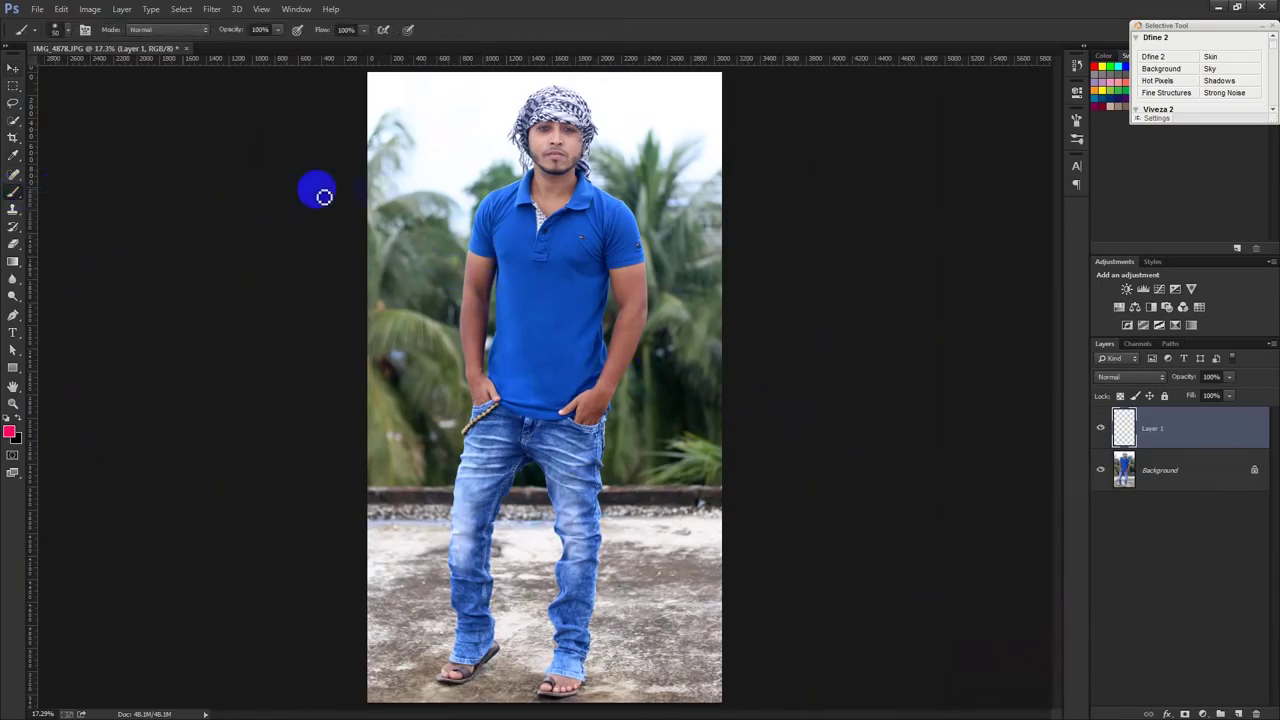
scroll(573, 327, "up", 3)
right_click(571, 350)
left_click_drag(654, 377, 686, 377)
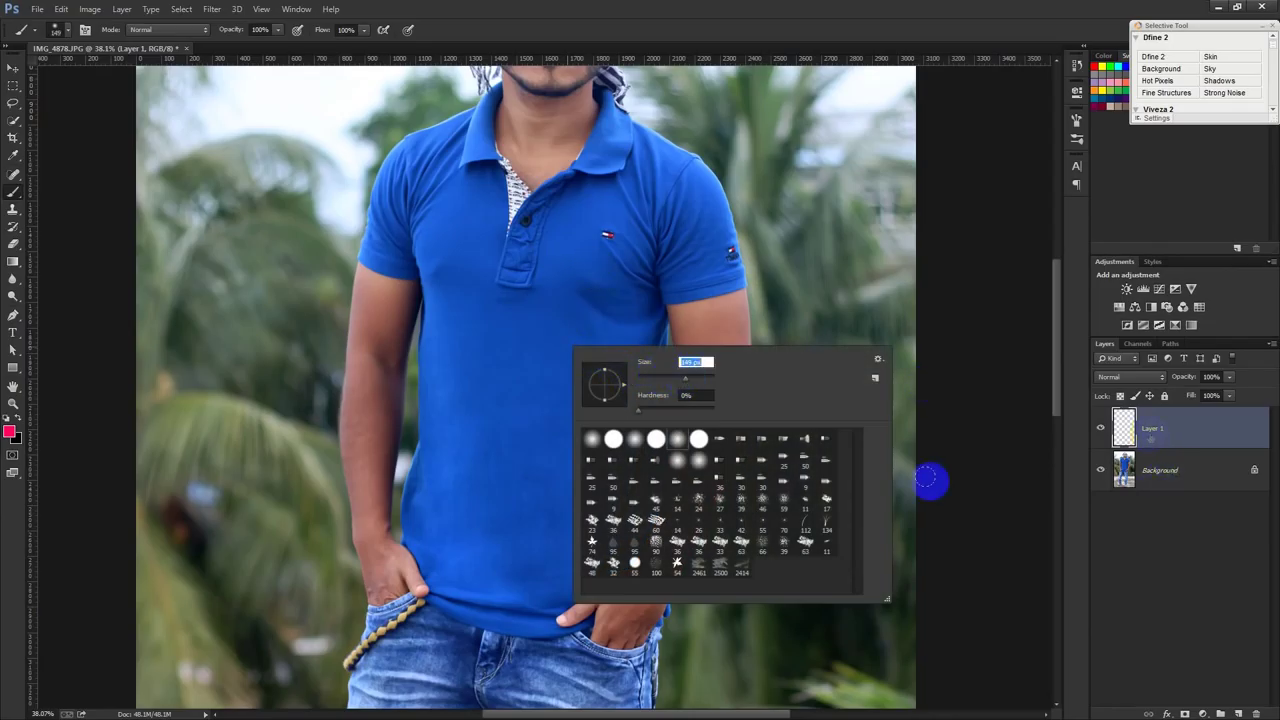
left_click(506, 429)
left_click_drag(507, 397, 512, 488)
mouse_move(535, 442)
left_mouse_down()
mouse_move(606, 277)
mouse_move(660, 240)
mouse_move(619, 300)
left_mouse_up()
mouse_move(672, 268)
left_mouse_down()
mouse_move(680, 185)
mouse_move(571, 271)
mouse_move(486, 283)
mouse_move(498, 284)
left_mouse_up()
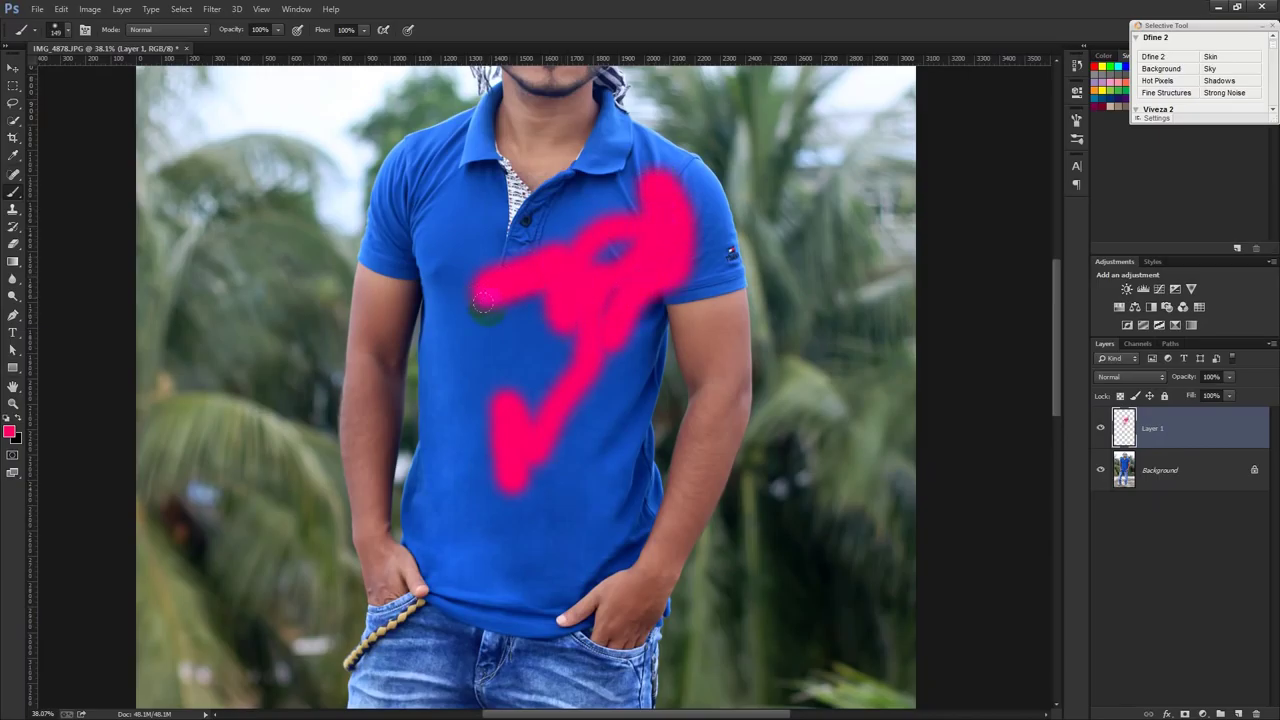
Step: Switch Layer 1 to Color blend mode, paint more pink over the shirt, then delete the layer
left_click(1128, 378)
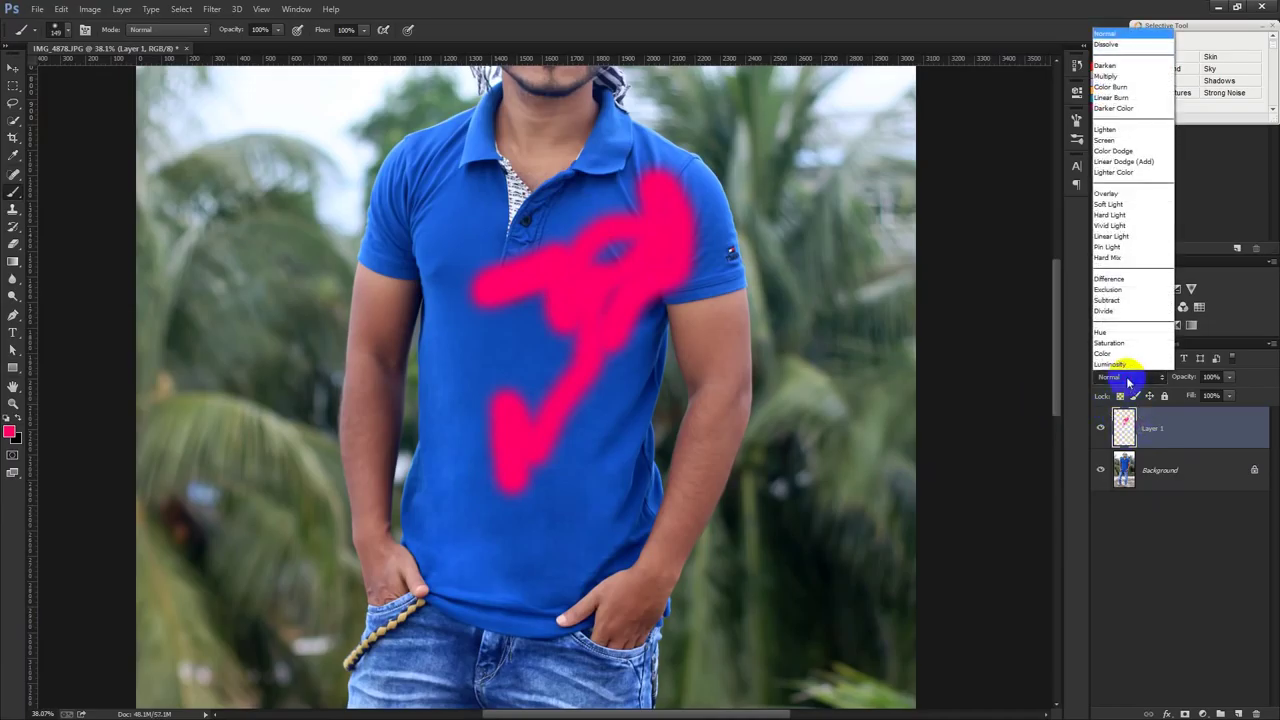
left_click(1106, 353)
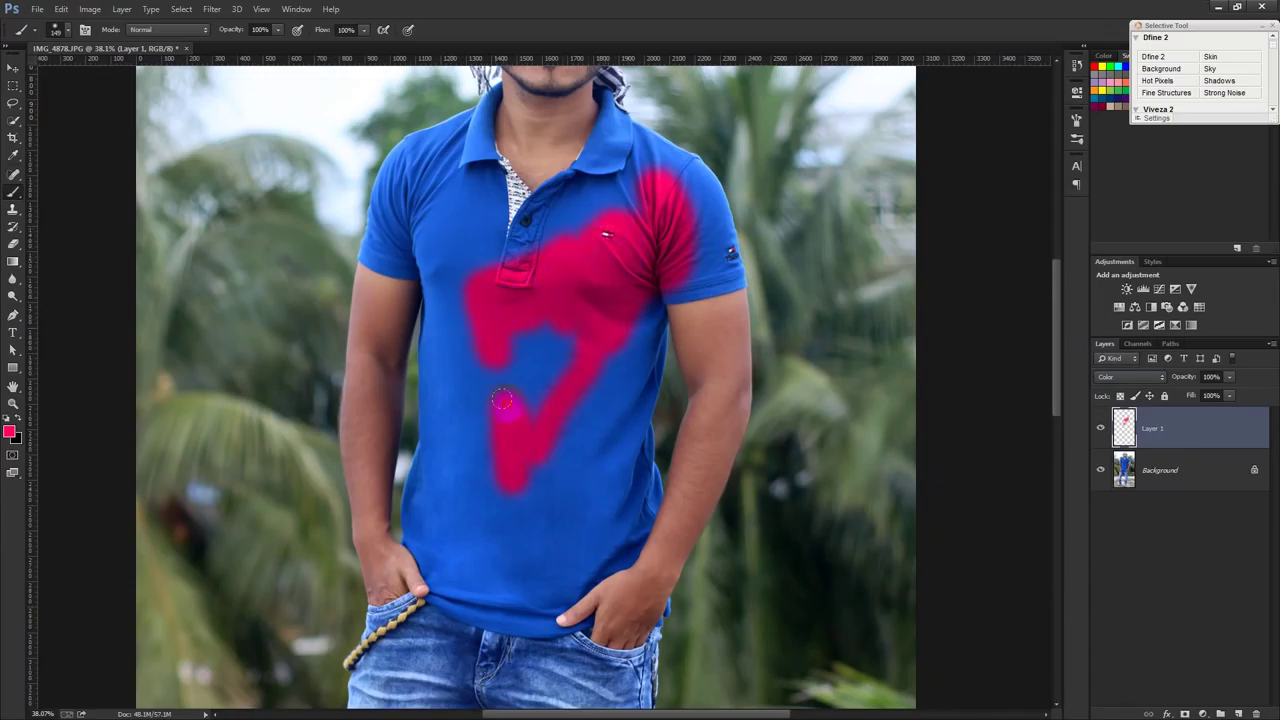
mouse_move(590, 318)
left_mouse_down()
mouse_move(692, 232)
mouse_move(671, 177)
mouse_move(686, 263)
mouse_move(613, 198)
mouse_move(536, 272)
mouse_move(536, 222)
mouse_move(600, 157)
mouse_move(580, 215)
left_mouse_up()
mouse_move(514, 611)
left_mouse_down()
mouse_move(480, 592)
mouse_move(483, 515)
mouse_move(508, 497)
left_mouse_up()
mouse_move(534, 543)
left_mouse_down()
mouse_move(547, 463)
mouse_move(566, 491)
mouse_move(600, 376)
mouse_move(607, 481)
left_mouse_up()
mouse_move(395, 212)
left_mouse_down()
mouse_move(450, 155)
mouse_move(410, 228)
left_mouse_up()
left_click_drag(443, 172, 455, 200)
left_click_drag(451, 247, 474, 237)
key("Delete")
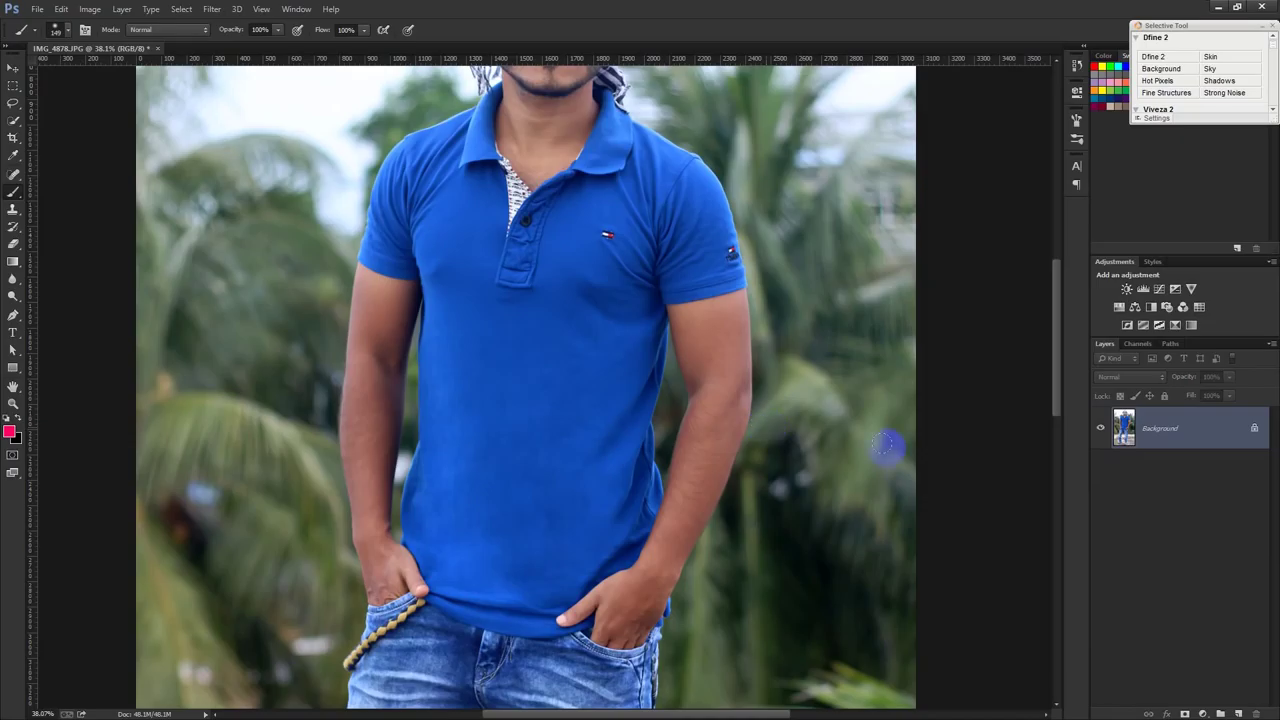
Step: Add a pink Solid Color fill layer in Color blend mode and target its layer mask
left_click(1201, 713)
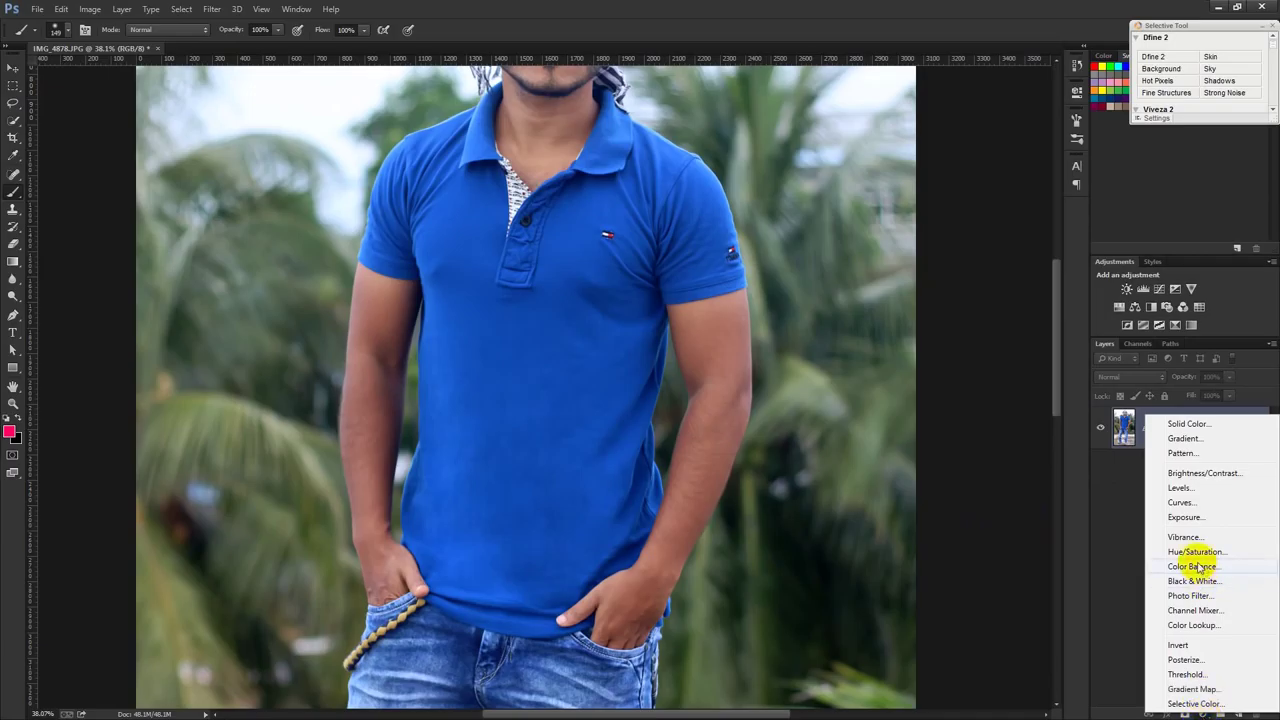
left_click(1189, 424)
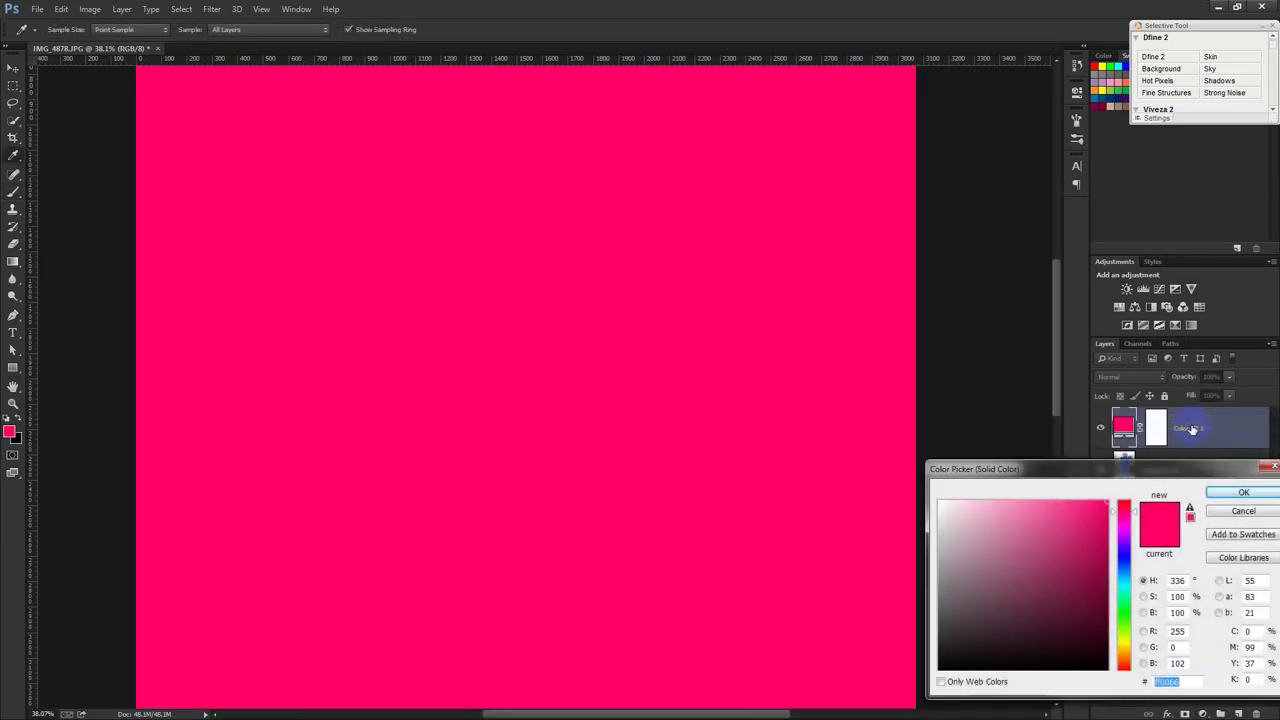
left_click(1226, 497)
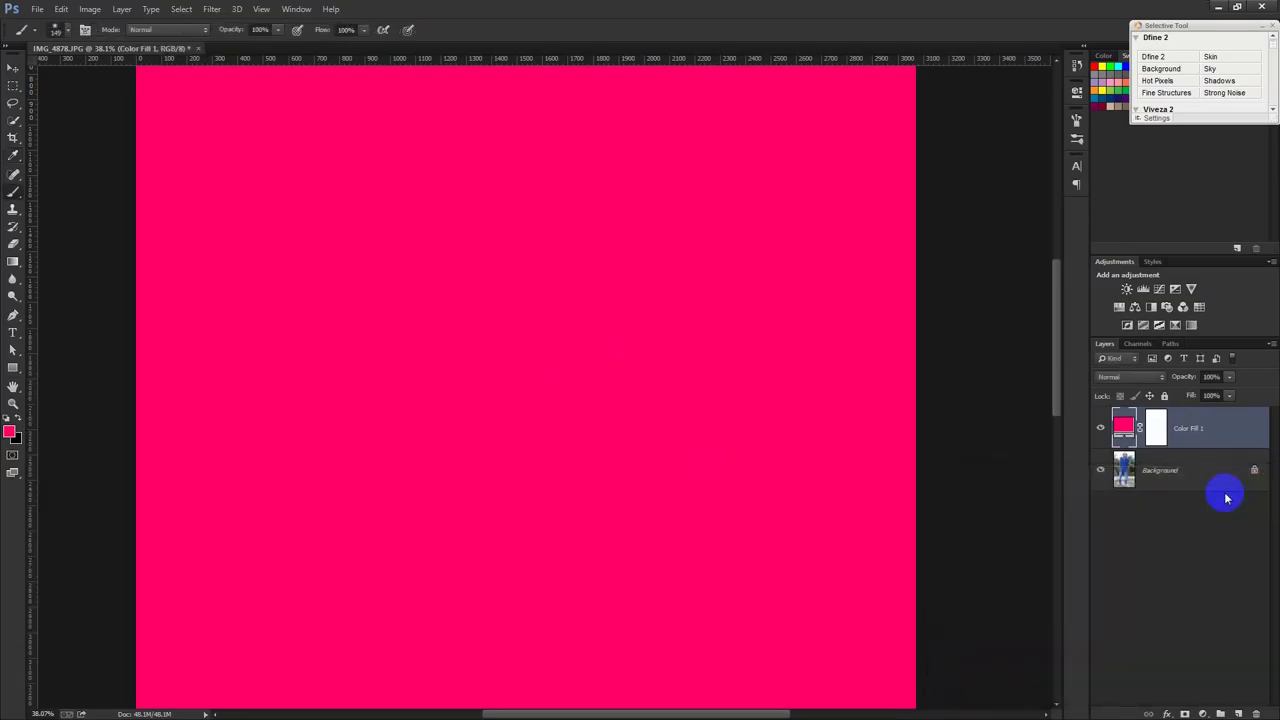
left_click(1122, 377)
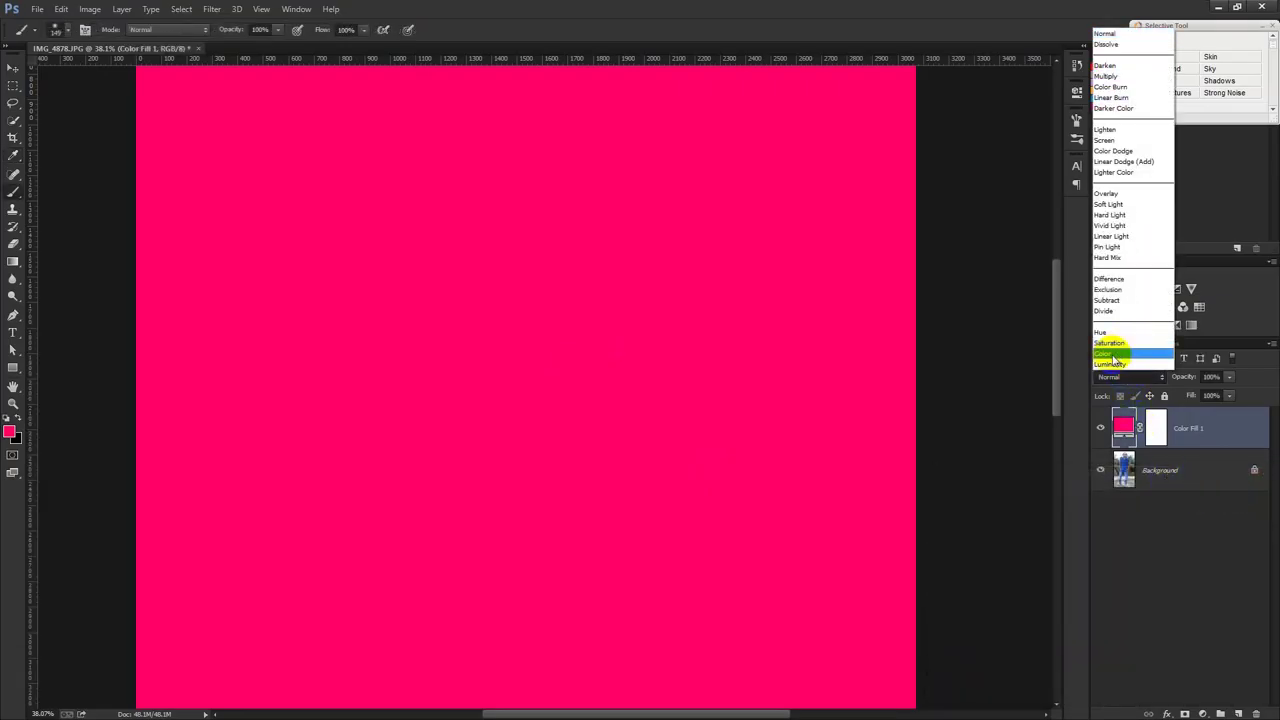
left_click(1110, 354)
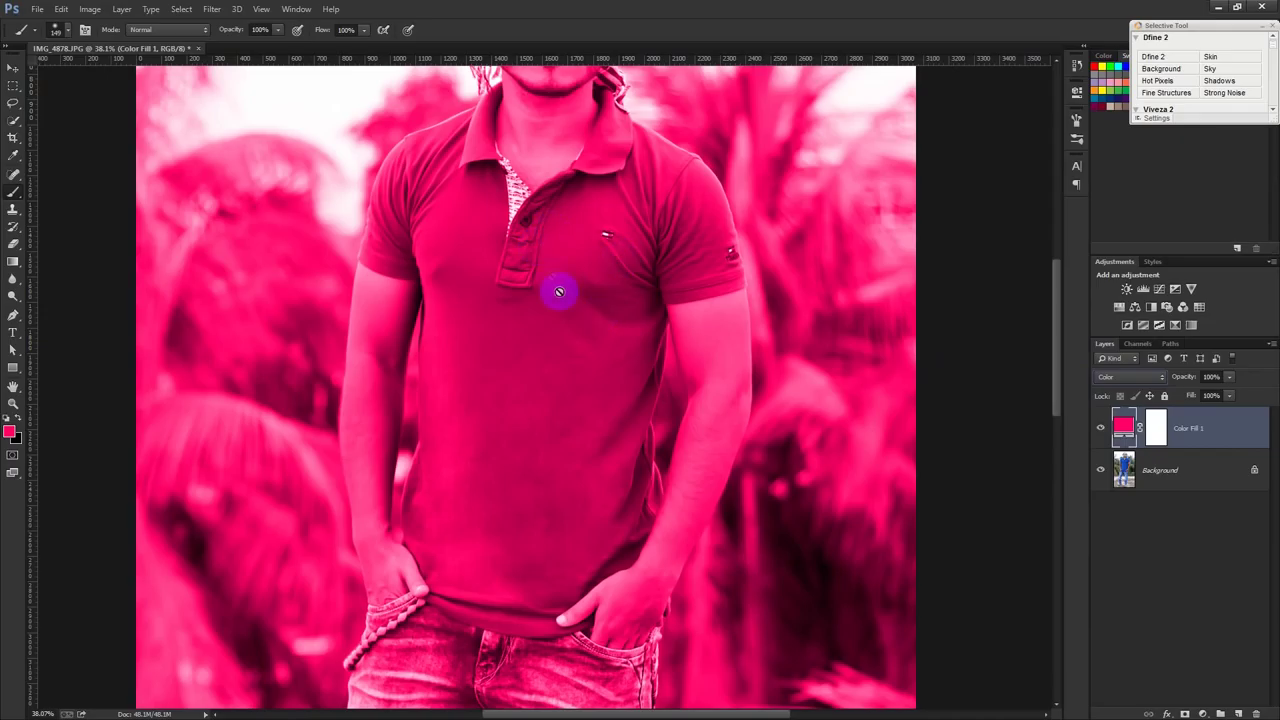
left_click(1155, 435)
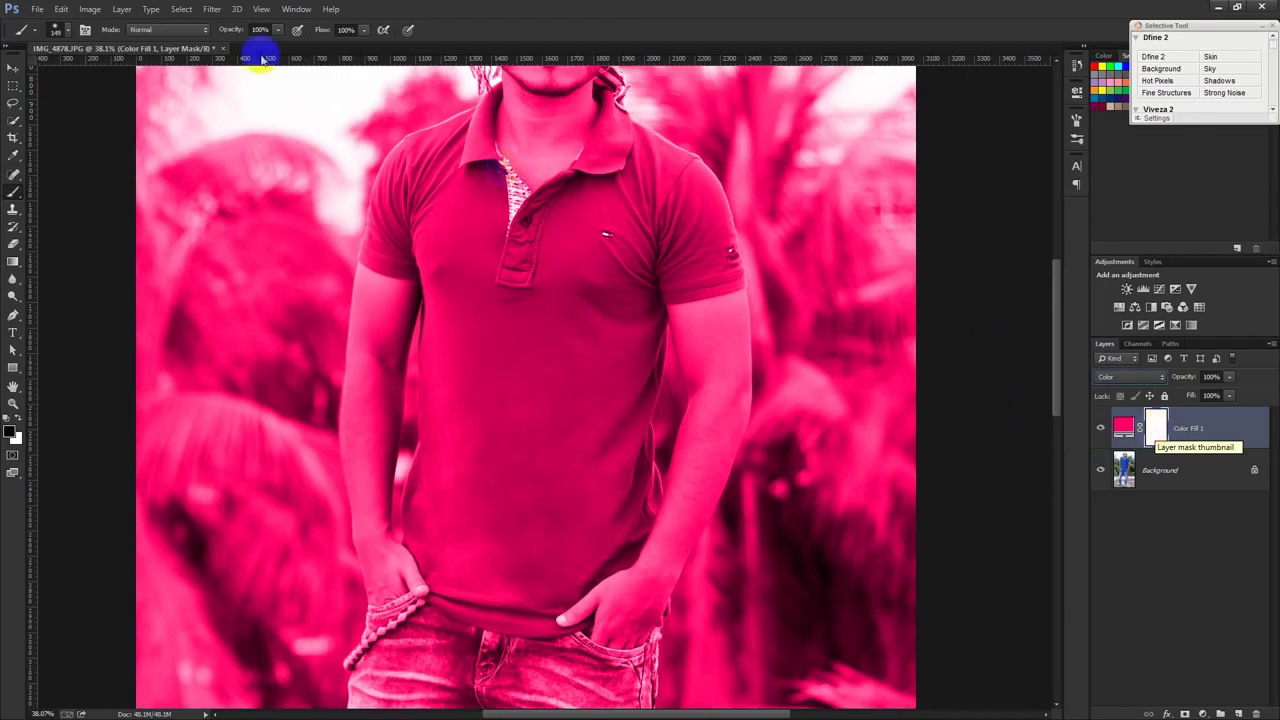
left_click(61, 9)
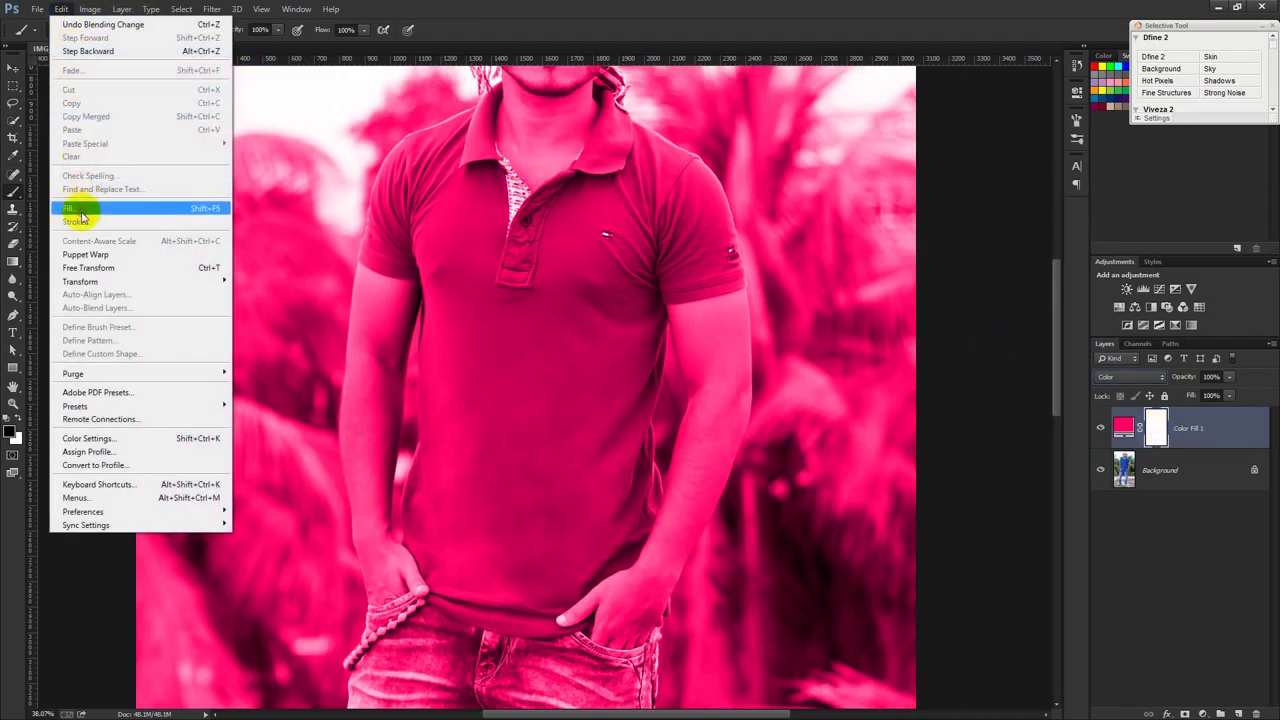
Step: Fill the Color Fill 1 mask with black, then ready the Brush with white as the foreground colour
left_click(84, 208)
left_click(620, 218)
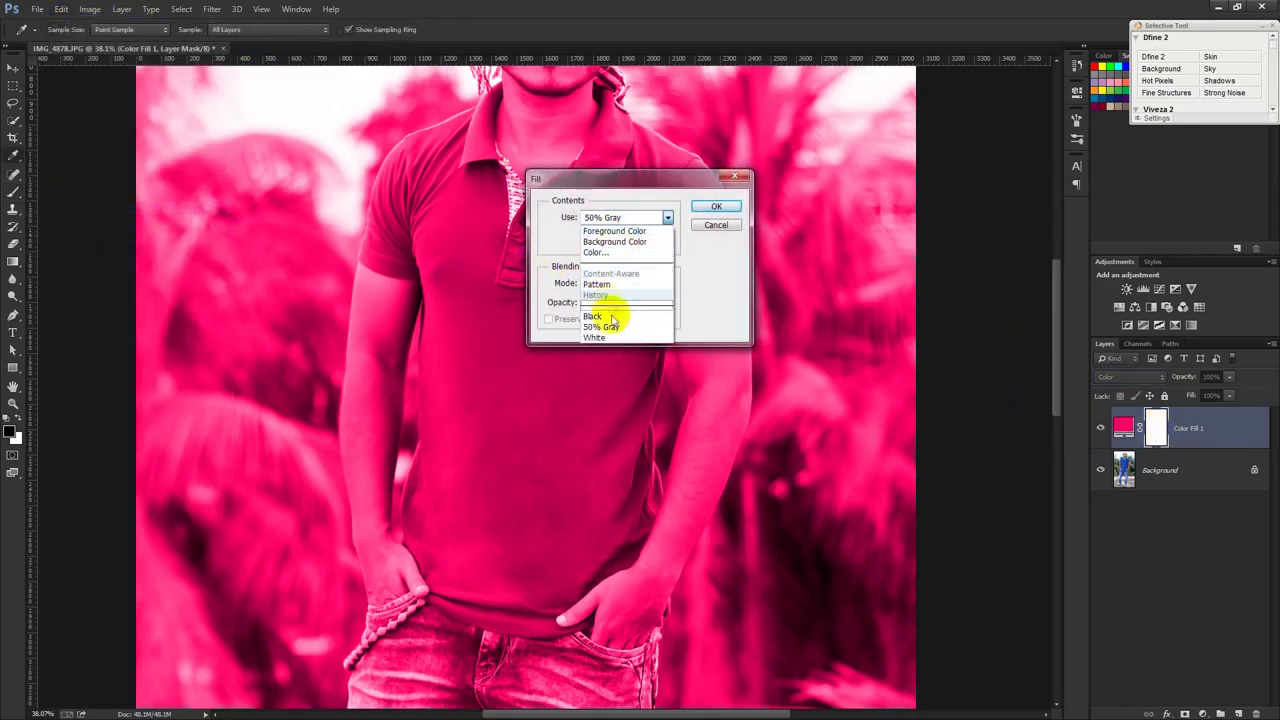
left_click(593, 309)
left_click(716, 208)
key("b")
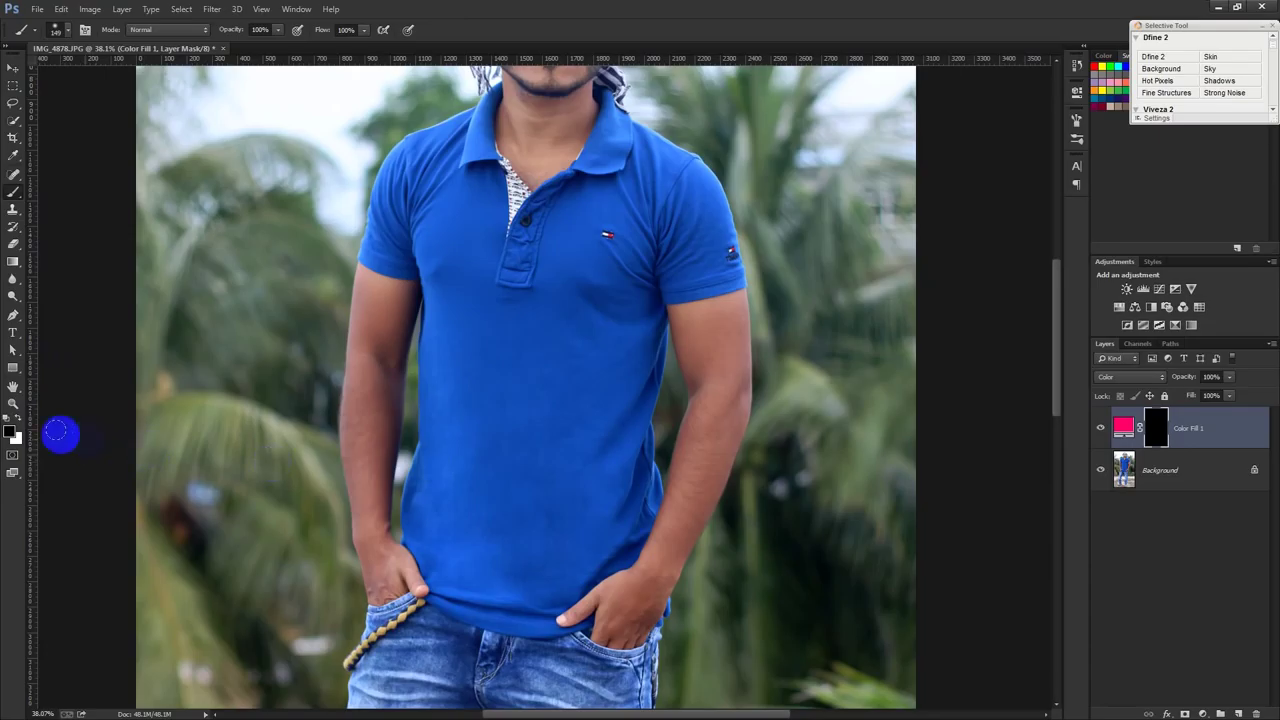
left_click(18, 419)
Step: Paint white into the mask to turn the shirt front, sleeve edge, shoulder and armpit seam pink
left_click(477, 473)
left_click_drag(465, 415, 486, 460)
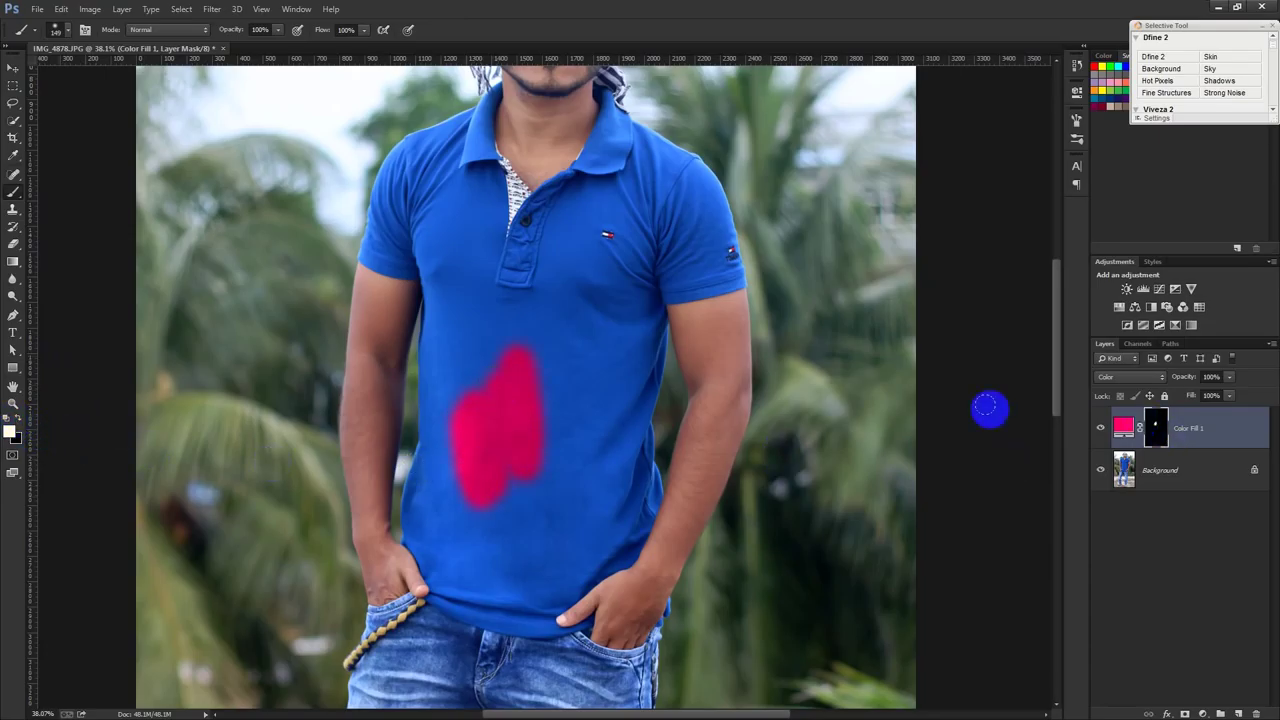
scroll(437, 420, "up", 1)
scroll(500, 423, "up", 2)
left_click_drag(587, 474, 596, 529)
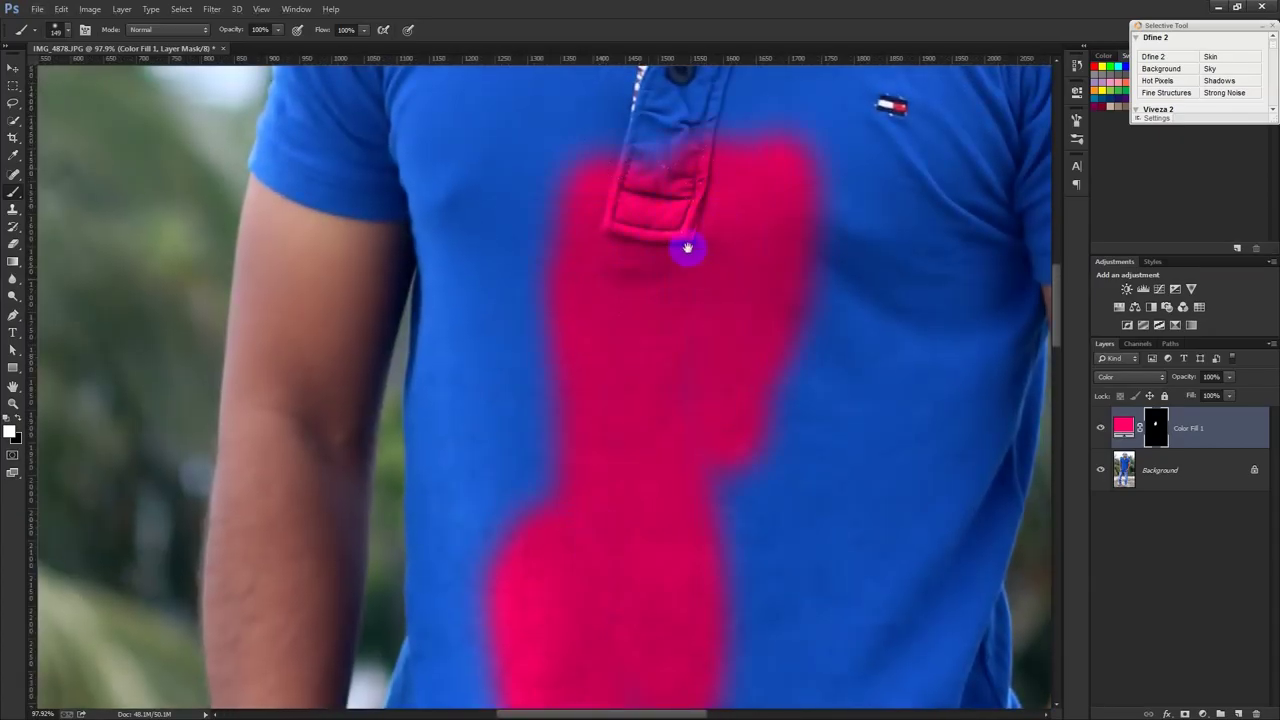
scroll(866, 520, "up", 2)
scroll(663, 452, "up", 1)
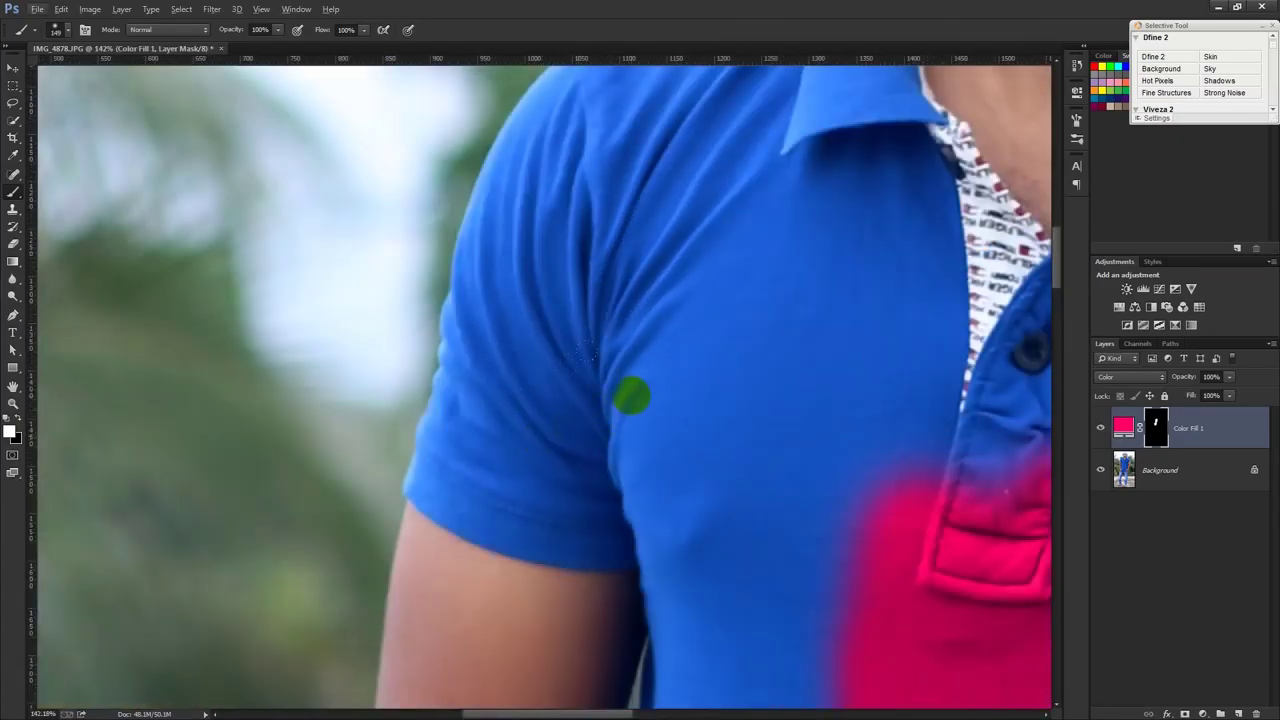
left_click(658, 512)
mouse_move(609, 512)
left_mouse_down()
mouse_move(552, 520)
mouse_move(458, 362)
left_mouse_up()
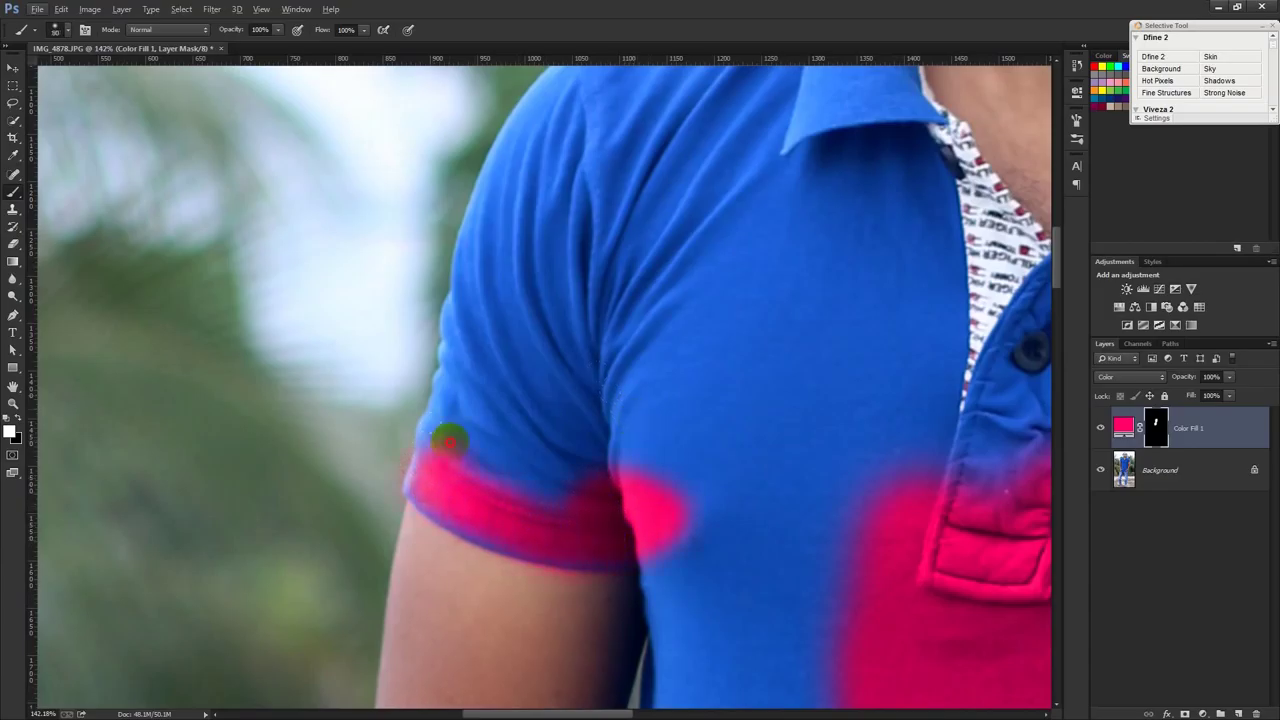
left_click_drag(458, 362, 514, 137)
scroll(514, 300, "up", 2)
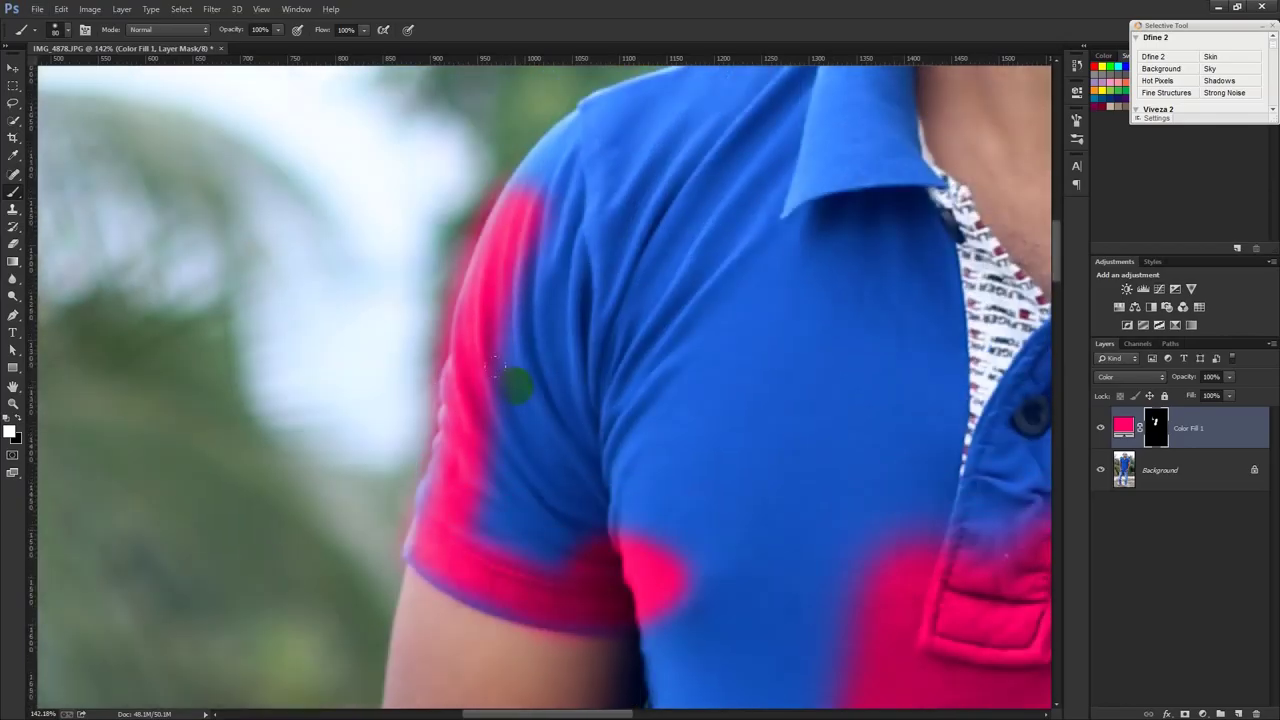
scroll(518, 370, "up", 1)
mouse_move(522, 279)
left_mouse_down()
mouse_move(600, 177)
mouse_move(777, 100)
mouse_move(774, 204)
left_mouse_up()
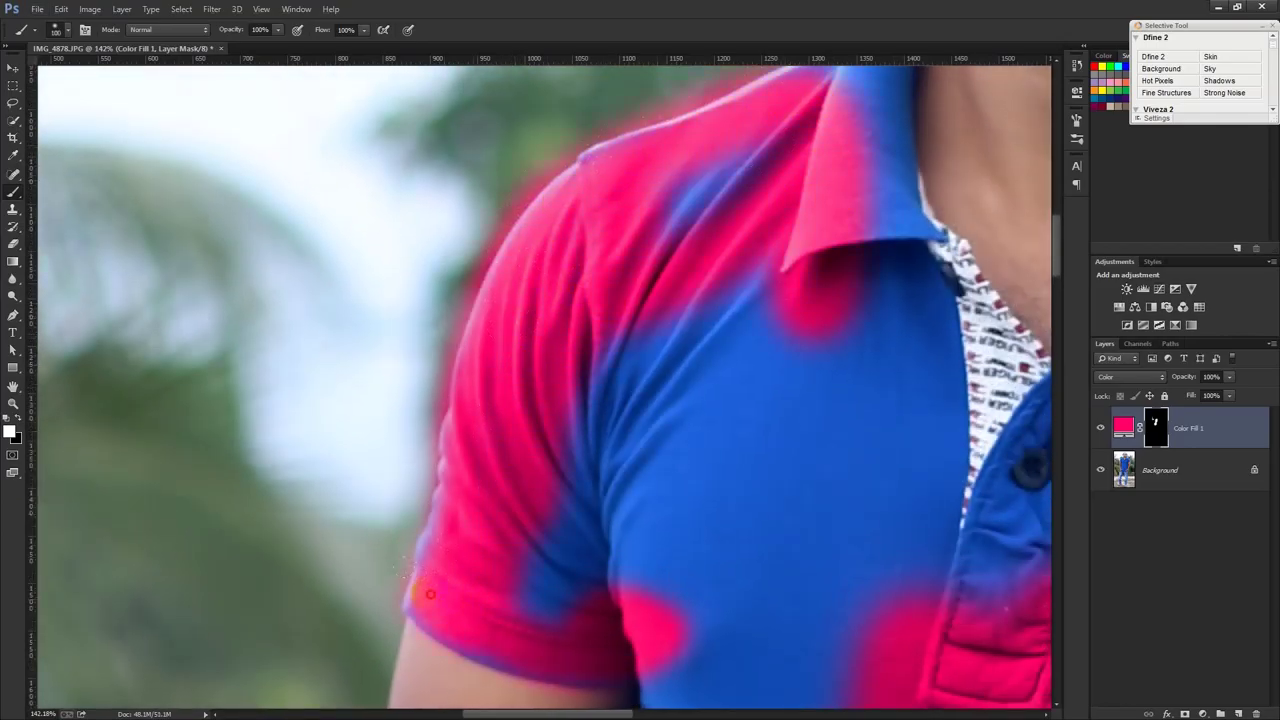
left_click_drag(598, 455, 620, 303)
Step: Extend the pink over the collar edge, the mid-shirt strip and down the placket
scroll(760, 180, "up", 3)
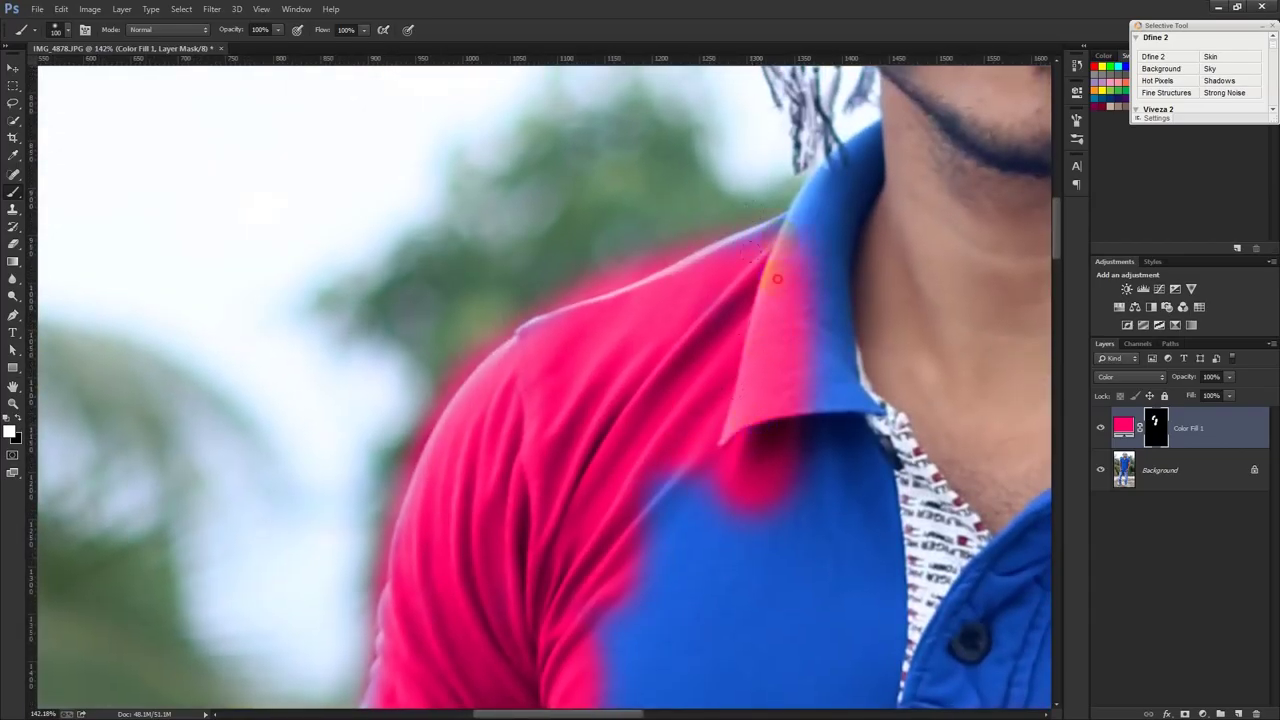
left_click_drag(862, 148, 836, 158)
mouse_move(827, 420)
left_mouse_down()
mouse_move(857, 434)
mouse_move(706, 492)
left_mouse_up()
left_click_drag(633, 608, 600, 300)
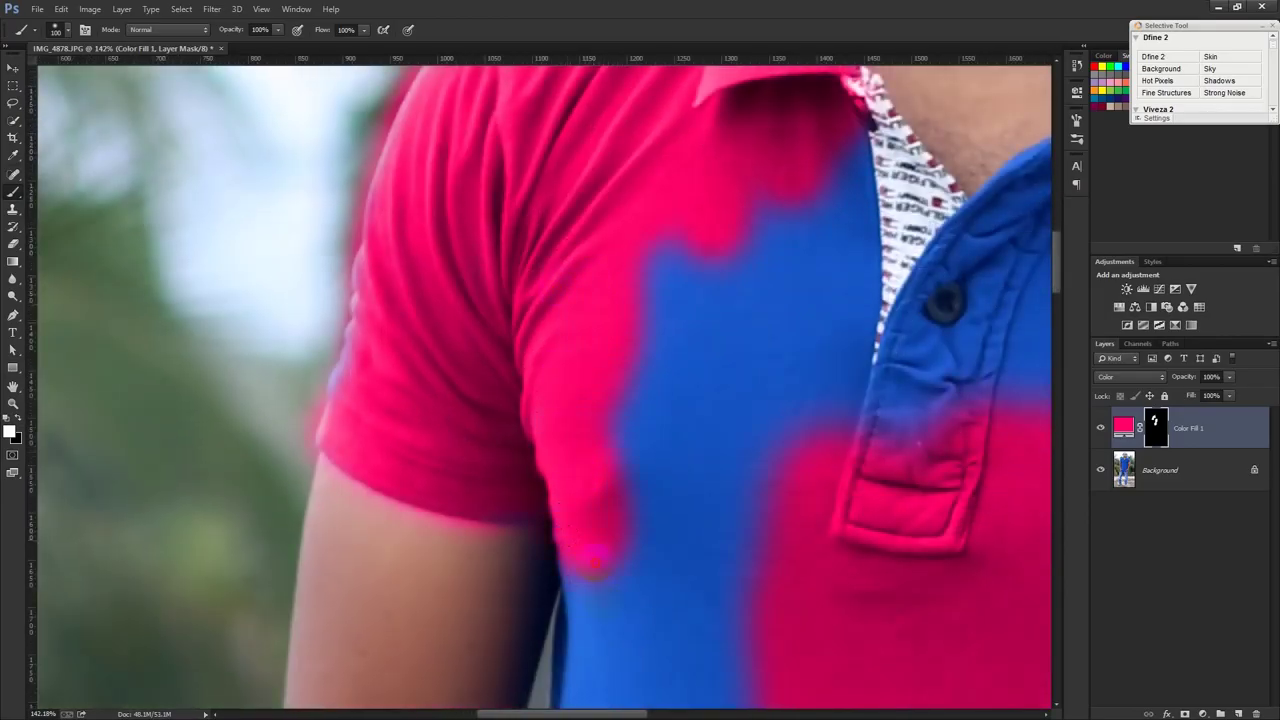
left_click_drag(700, 617, 830, 490)
mouse_move(754, 245)
left_mouse_down()
mouse_move(815, 158)
mouse_move(838, 184)
left_mouse_up()
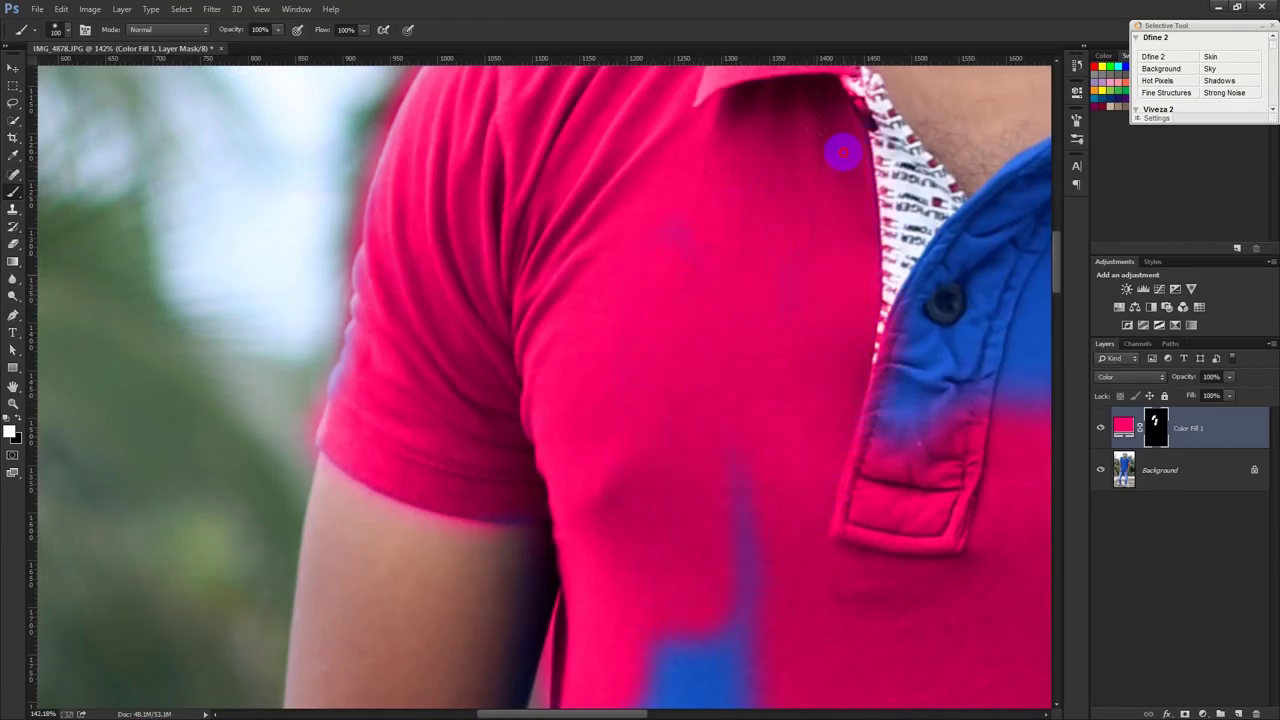
left_click_drag(770, 422, 563, 223)
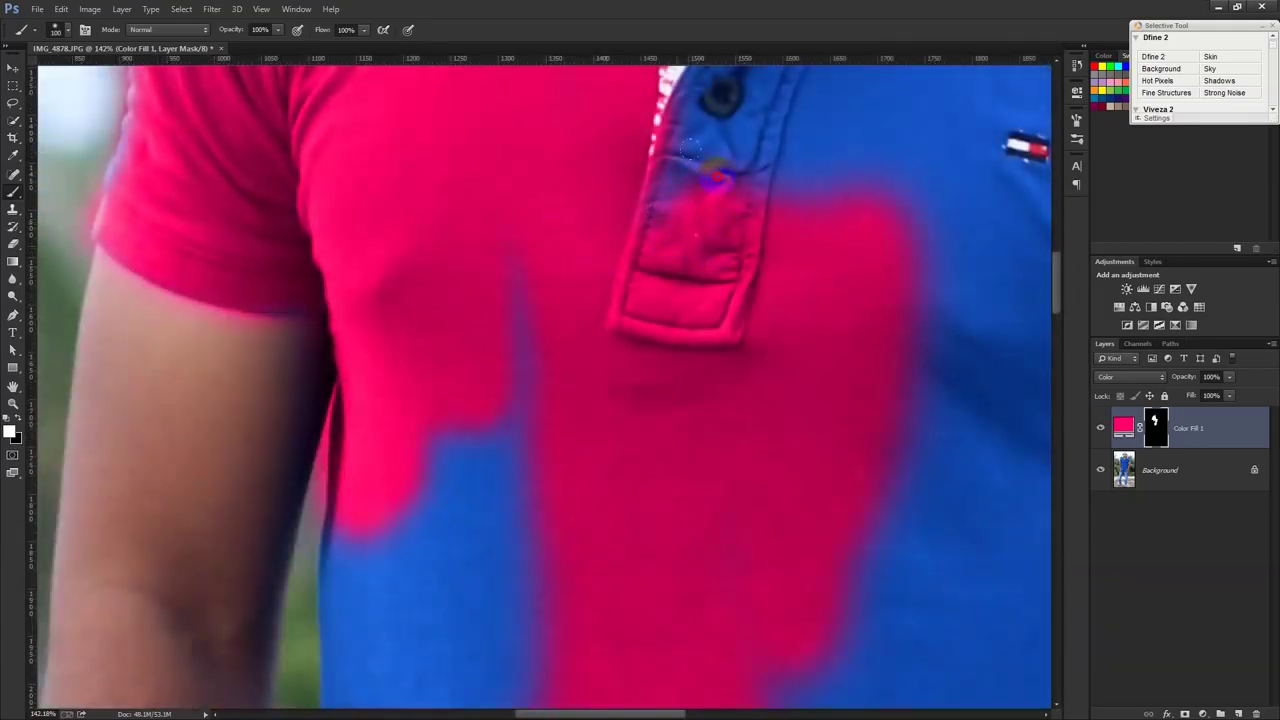
left_click_drag(736, 170, 688, 370)
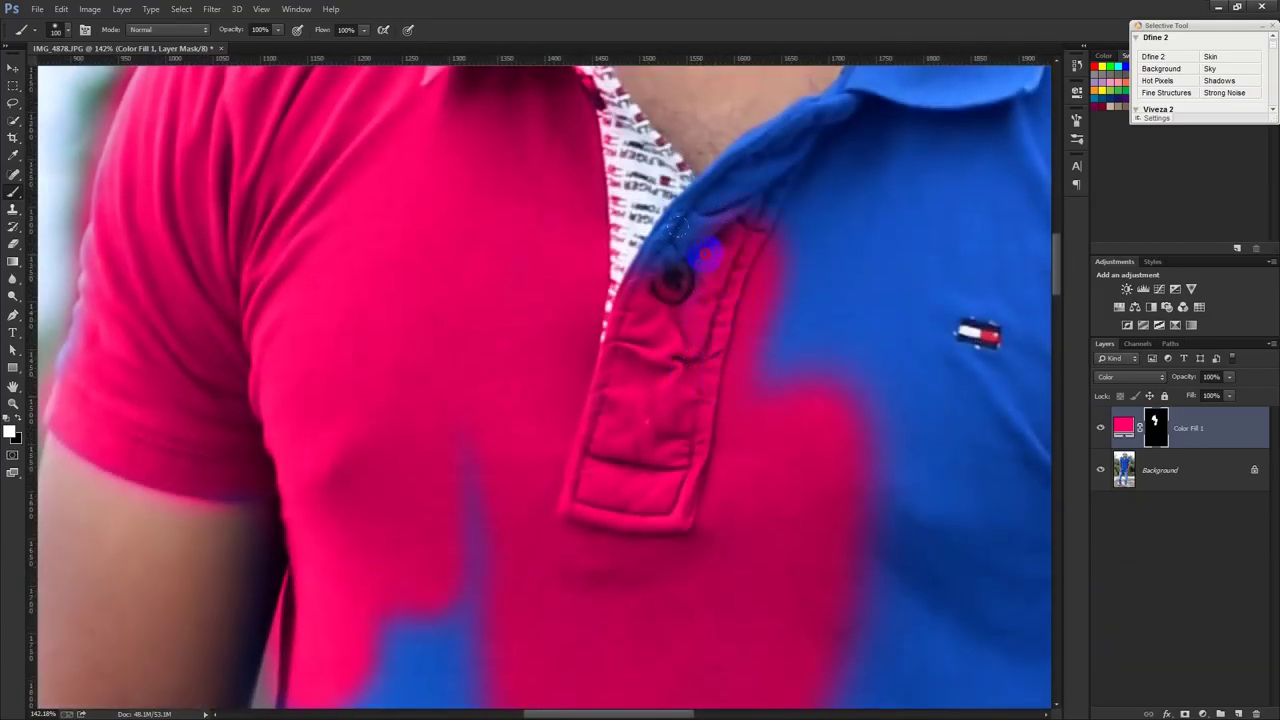
left_click_drag(666, 271, 840, 122)
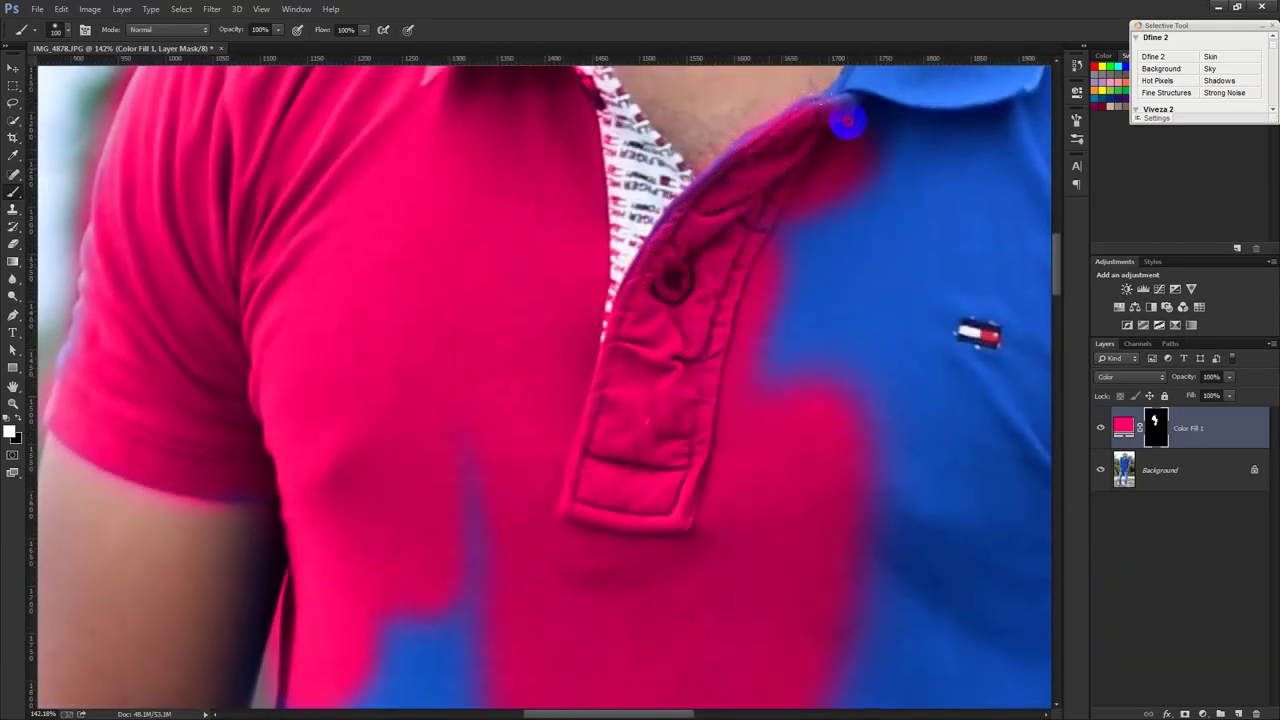
mouse_move(714, 206)
left_mouse_down()
mouse_move(837, 157)
mouse_move(752, 480)
left_mouse_up()
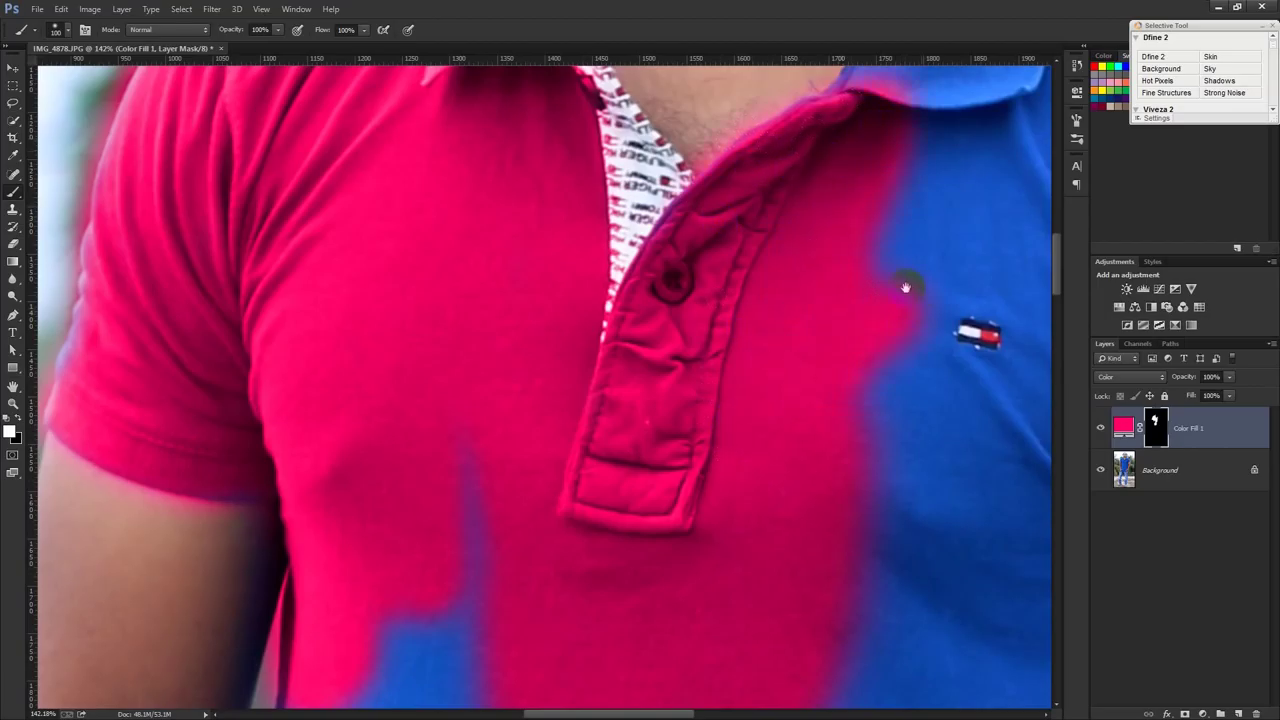
Step: Turn the right collar edge, upper shoulder, chest and armpit sleeve hem pink
left_click_drag(906, 288, 694, 591)
mouse_move(666, 500)
left_mouse_down()
mouse_move(656, 430)
mouse_move(749, 263)
mouse_move(741, 148)
mouse_move(836, 262)
left_mouse_up()
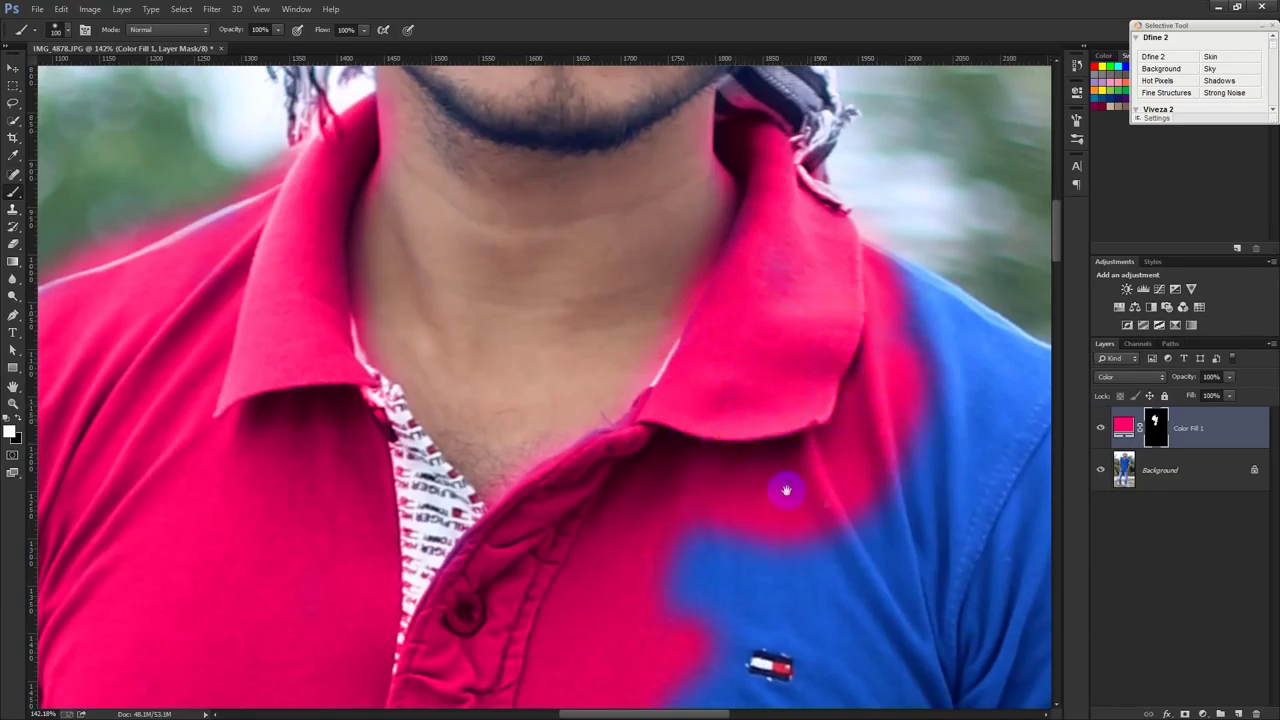
left_click_drag(786, 486, 589, 460)
mouse_move(866, 340)
left_mouse_down()
mouse_move(717, 228)
mouse_move(760, 440)
mouse_move(831, 490)
left_mouse_up()
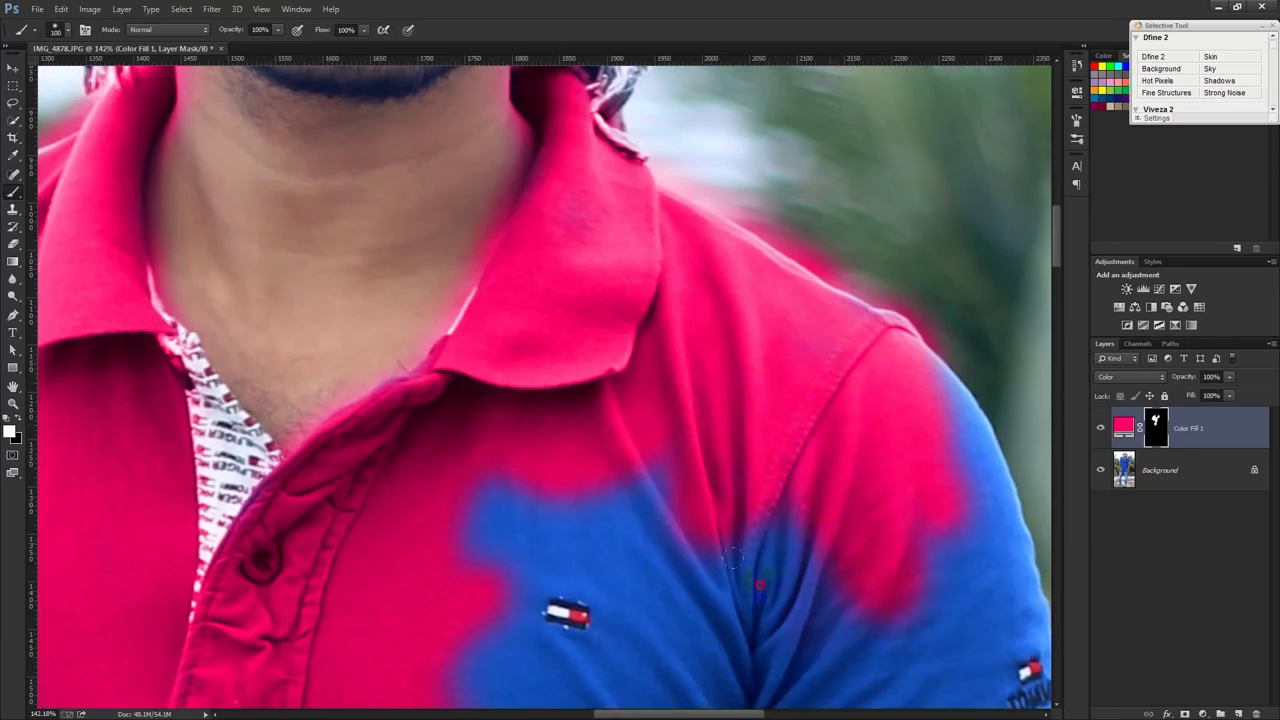
left_click_drag(762, 584, 609, 468)
mouse_move(469, 457)
left_mouse_down()
mouse_move(520, 600)
mouse_move(479, 646)
left_mouse_up()
left_click_drag(743, 663, 608, 374)
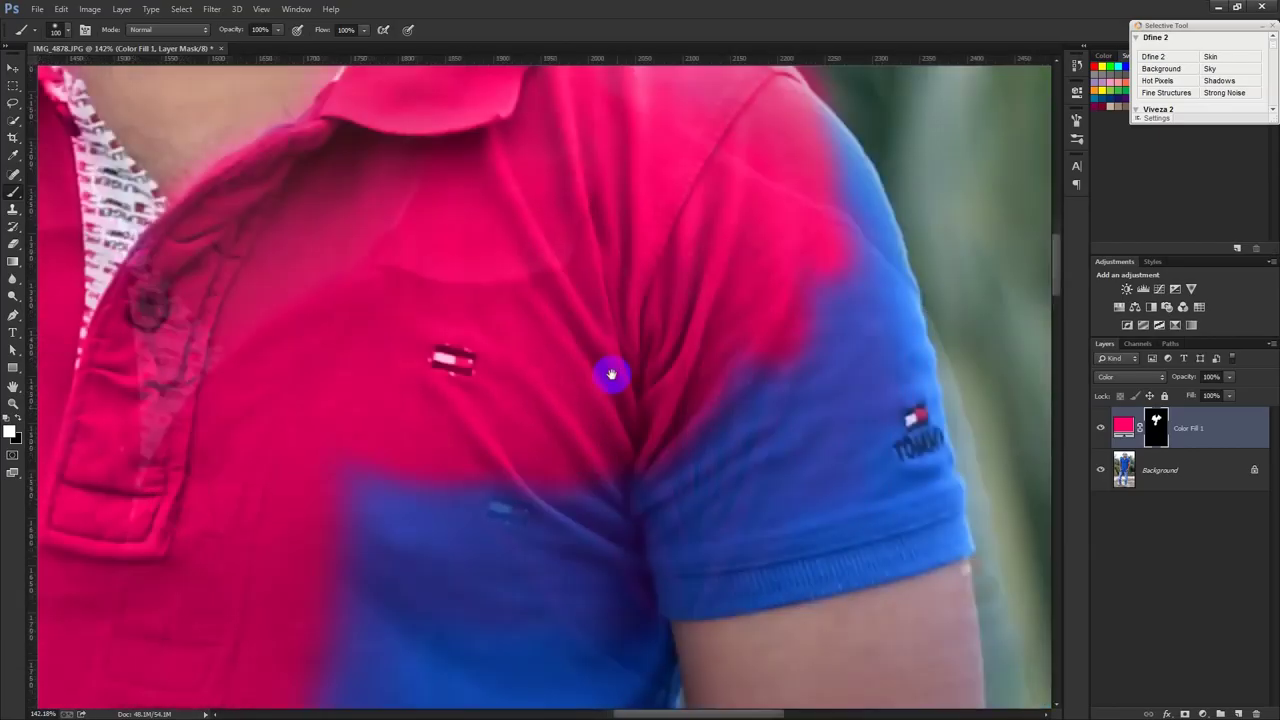
left_click_drag(653, 509, 694, 529)
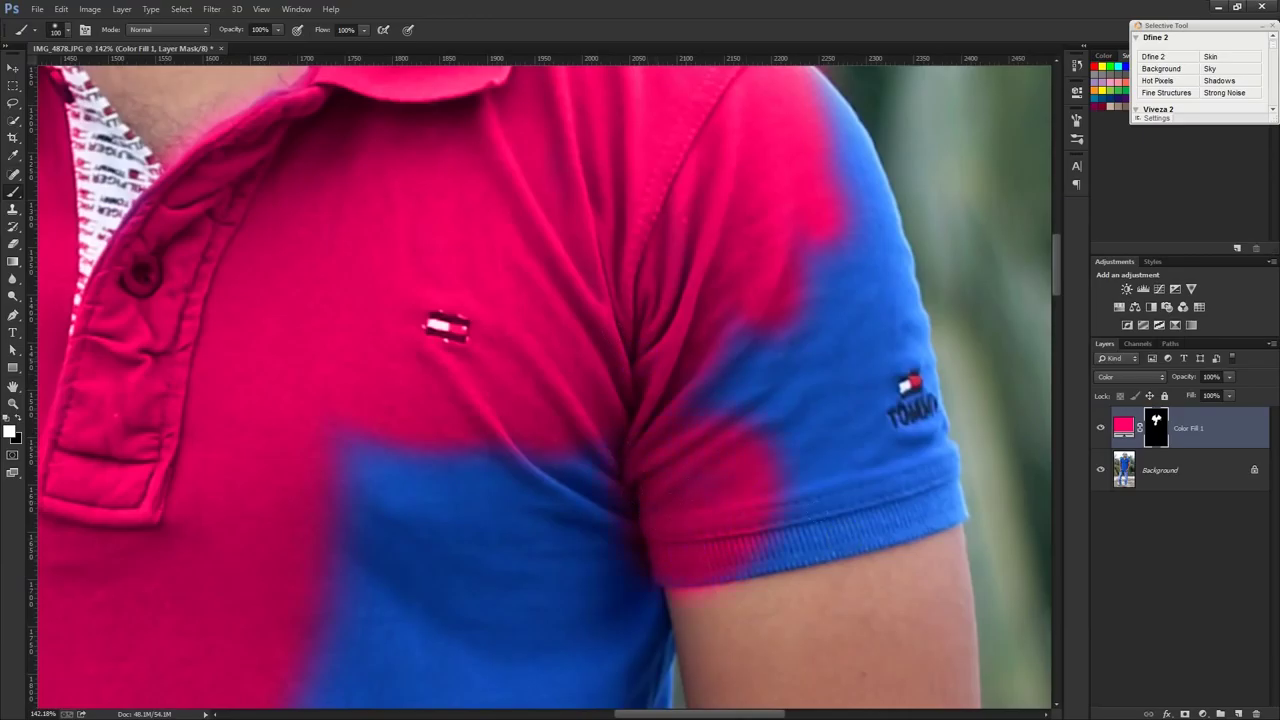
scroll(647, 509, "down", 3)
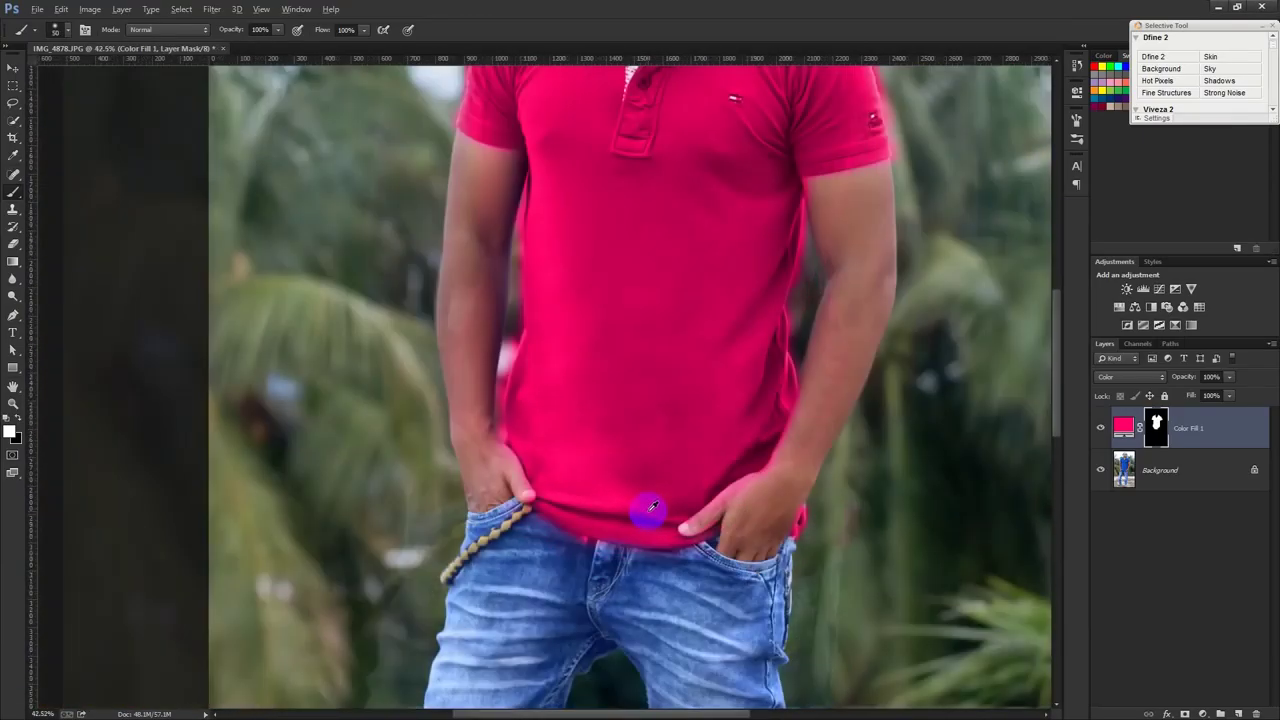
Step: Paint black on the mask to remove pink spill from the hair and background by the collar
scroll(650, 512, "down", 2)
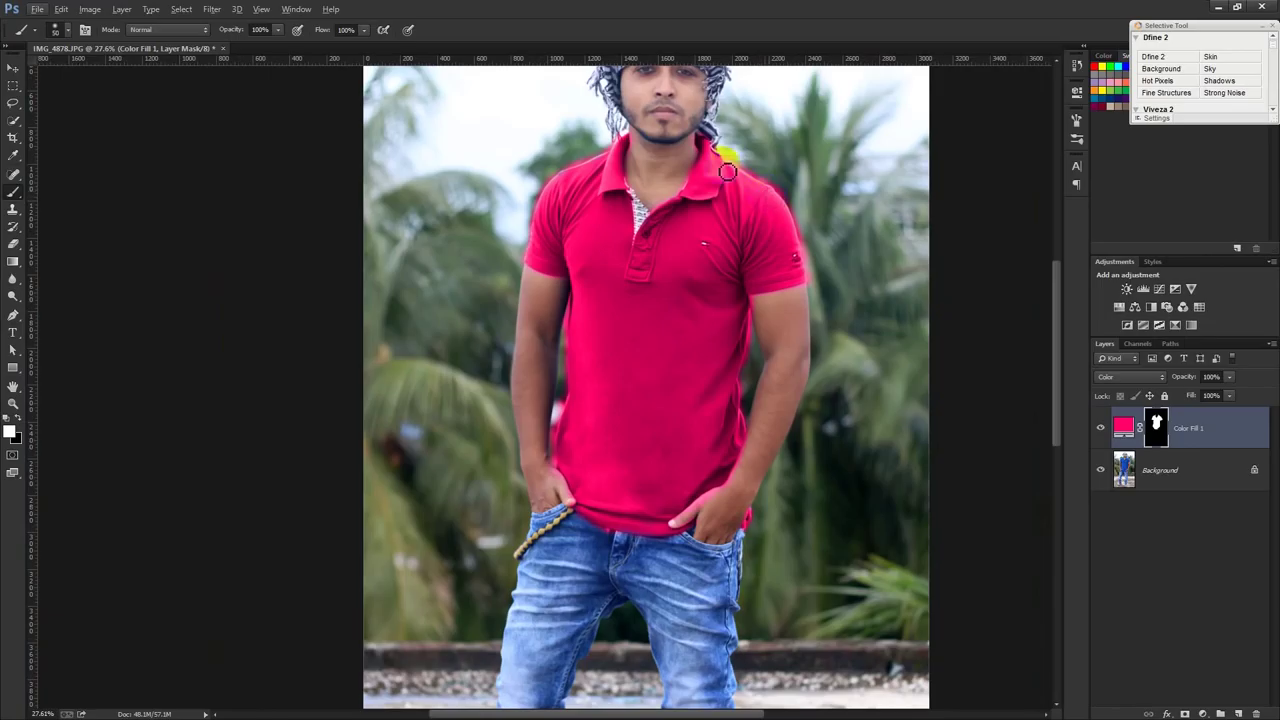
scroll(635, 103, "up", 3)
scroll(531, 149, "up", 3)
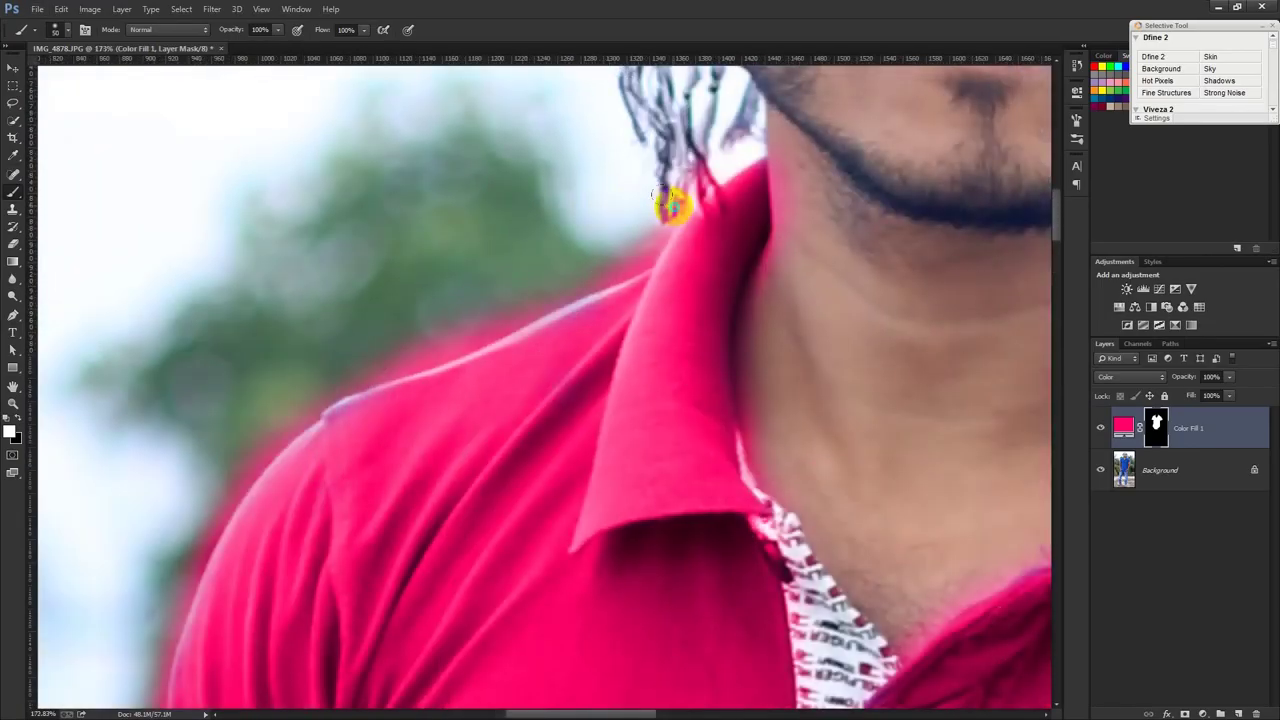
right_click(678, 204)
left_click(16, 422)
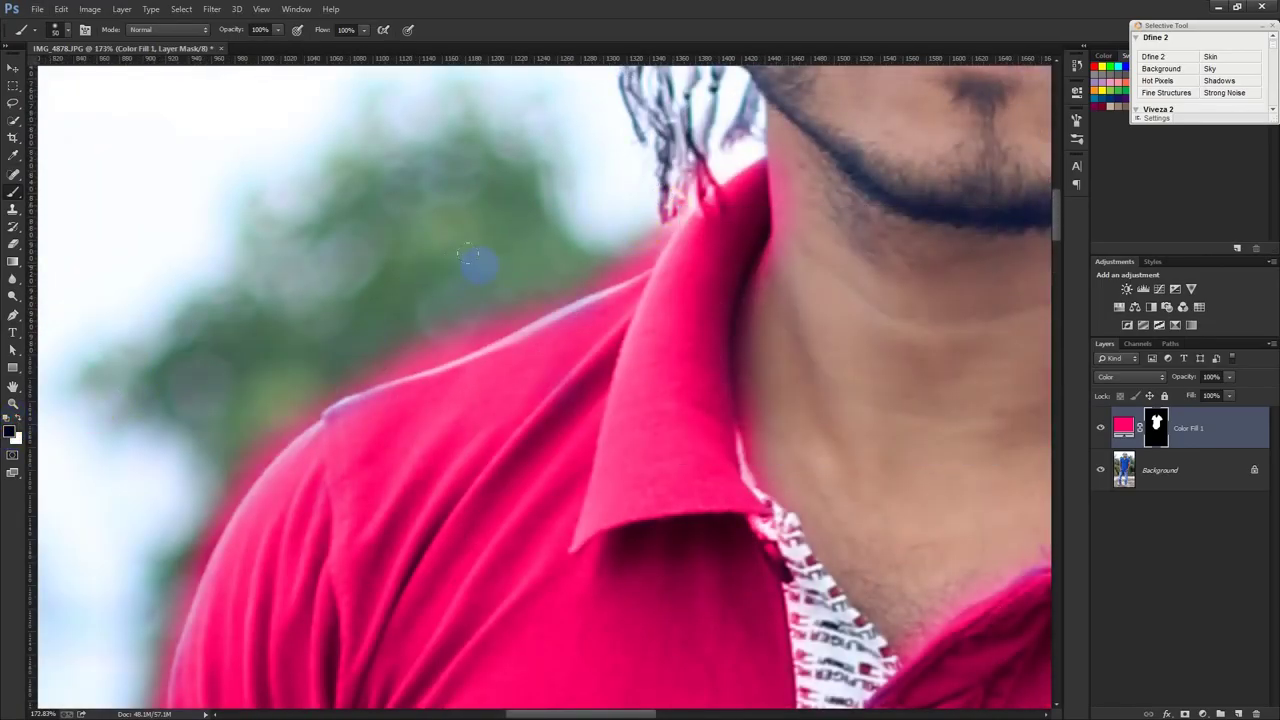
left_click(688, 148)
left_click_drag(684, 168, 741, 133)
left_click_drag(679, 205, 612, 272)
left_click_drag(591, 234, 872, 147)
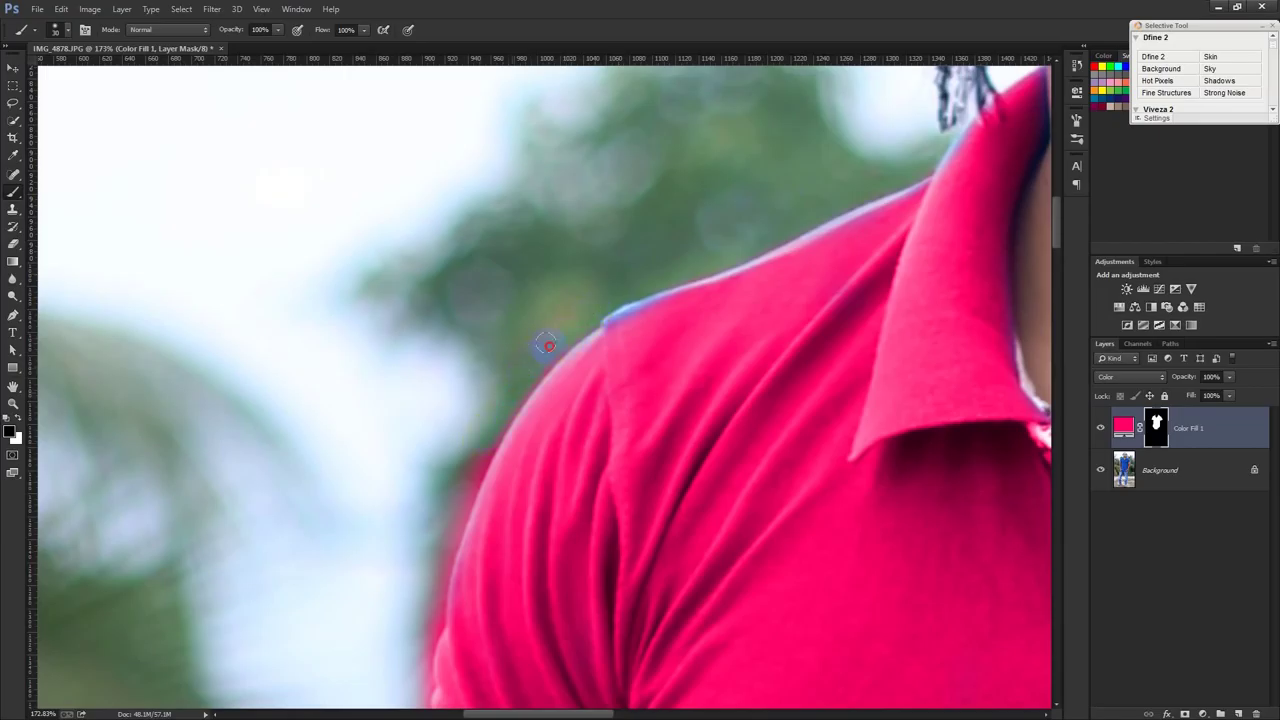
Step: Cover the blue collar fringe with pink, then trim the pink spill down the sleeve edge
left_click(20, 425)
left_click_drag(597, 333, 624, 314)
left_click(20, 421)
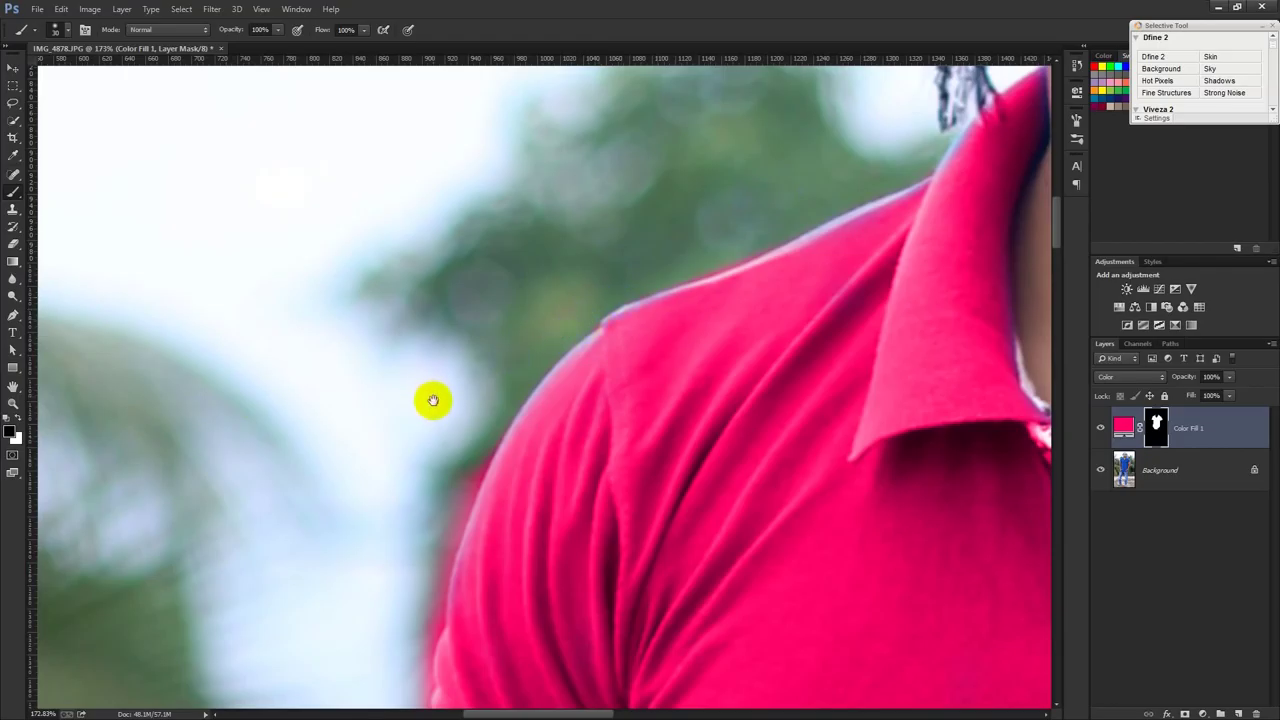
left_click_drag(428, 400, 526, 171)
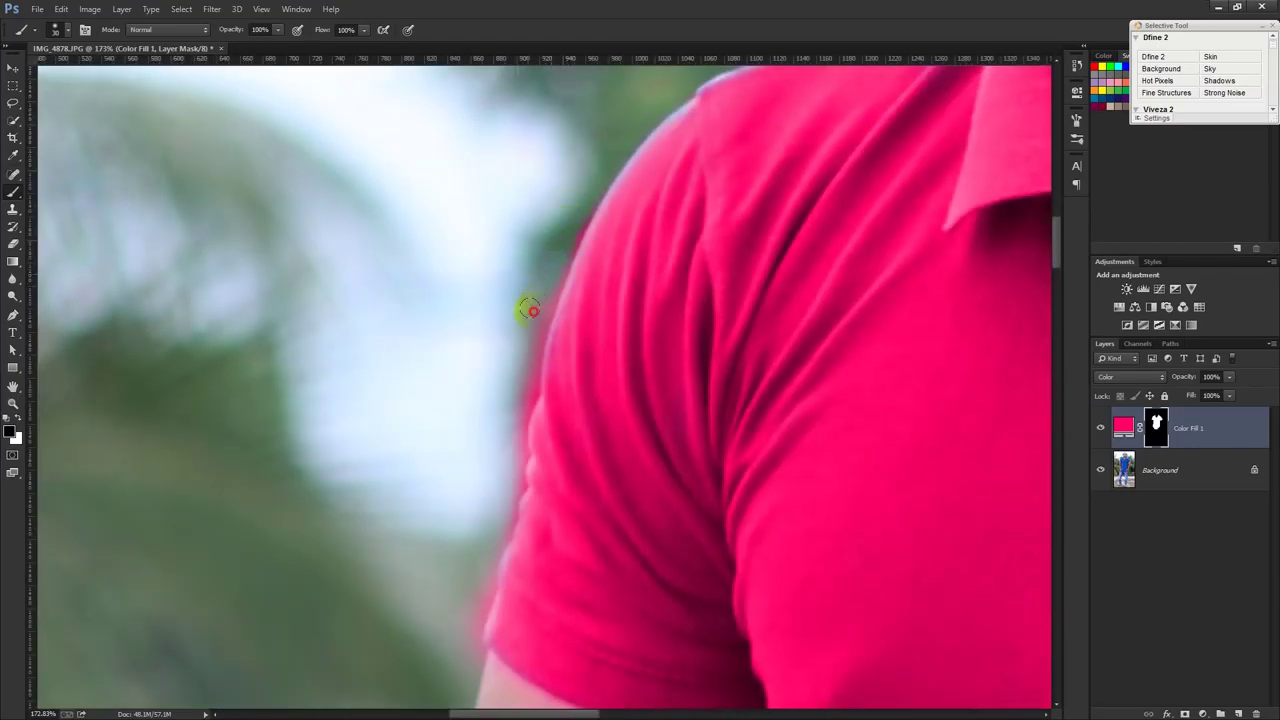
left_click_drag(529, 311, 479, 592)
mouse_move(543, 617)
left_mouse_down()
mouse_move(500, 314)
mouse_move(505, 228)
left_mouse_up()
Step: Mask the pink spill off the arm's edge and the gap between arm and shirt
left_click_drag(632, 533, 636, 705)
mouse_move(640, 655)
left_mouse_down()
mouse_move(640, 330)
mouse_move(637, 433)
left_mouse_up()
mouse_move(634, 481)
left_mouse_down()
mouse_move(620, 631)
mouse_move(685, 349)
mouse_move(686, 380)
left_mouse_up()
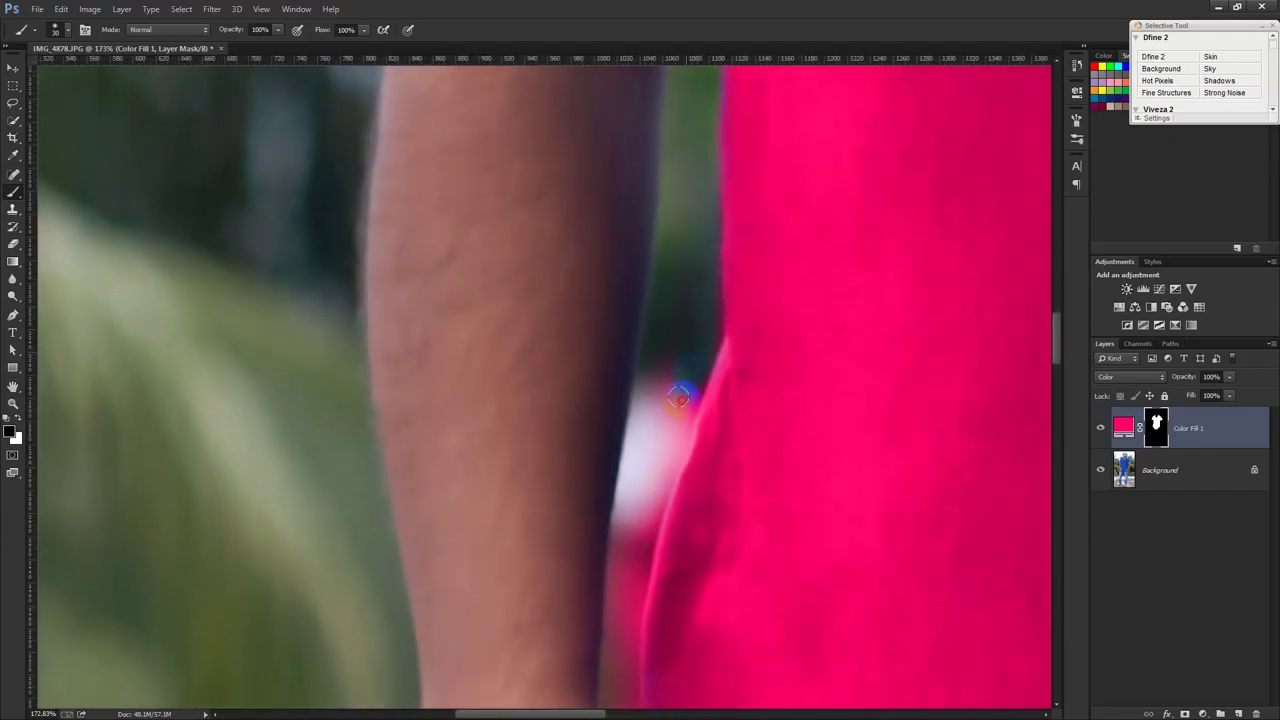
left_click_drag(679, 426, 623, 557)
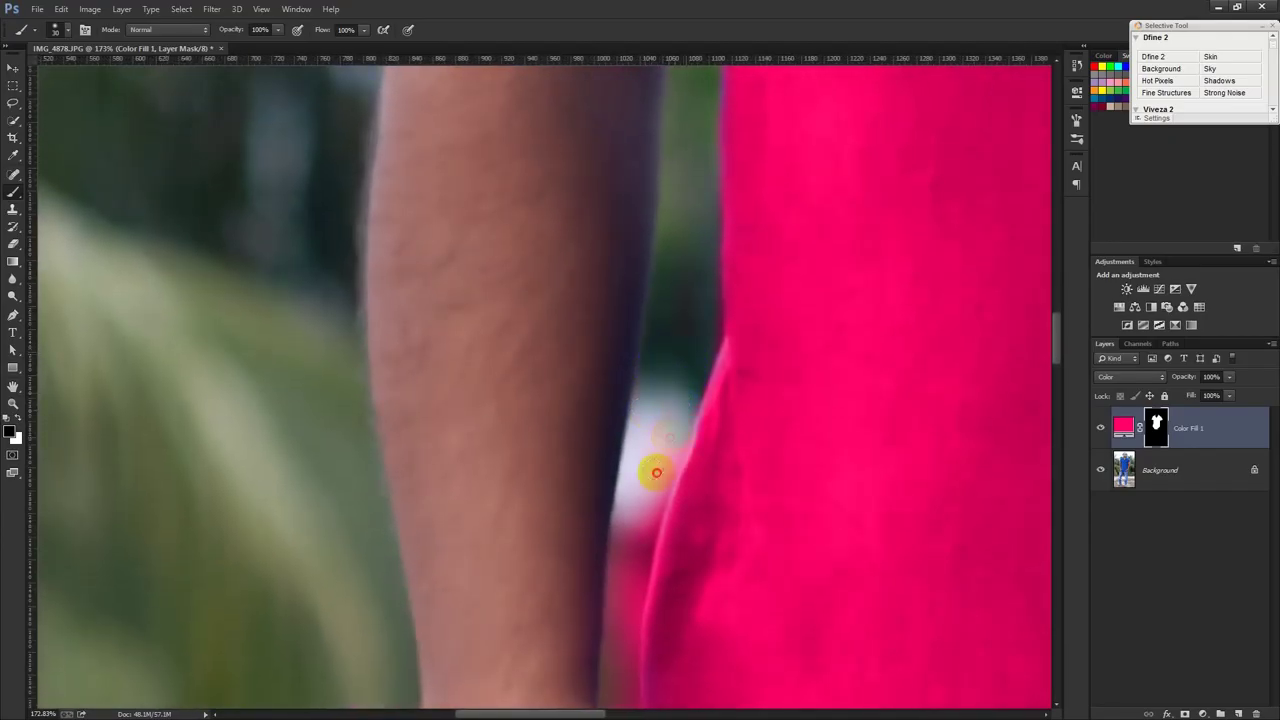
left_click_drag(628, 457, 599, 609)
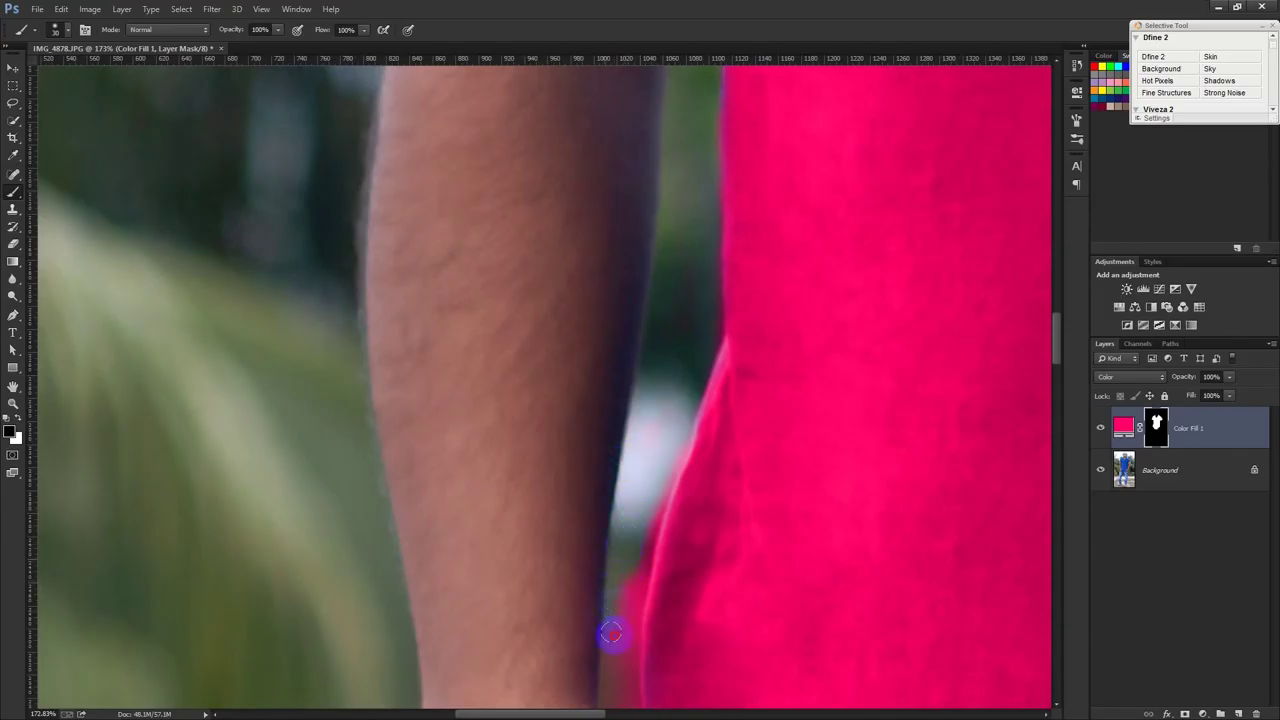
left_click_drag(643, 506, 678, 420)
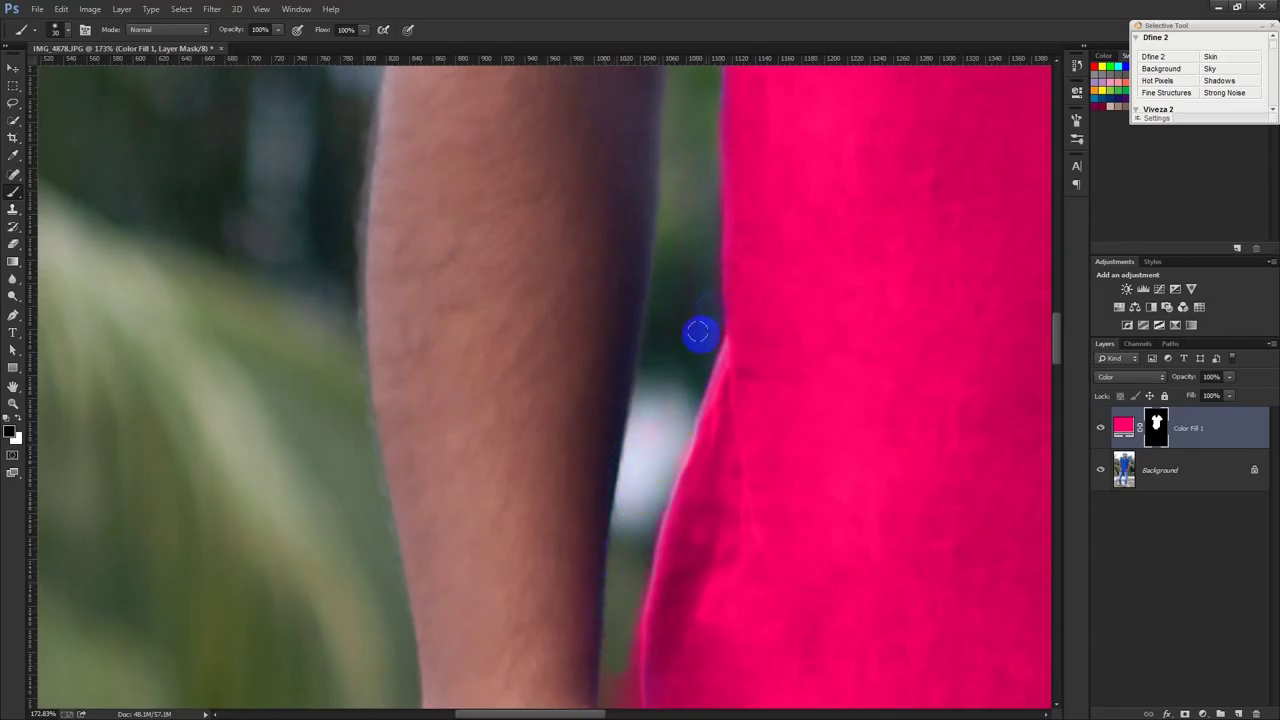
left_click_drag(700, 334, 729, 223)
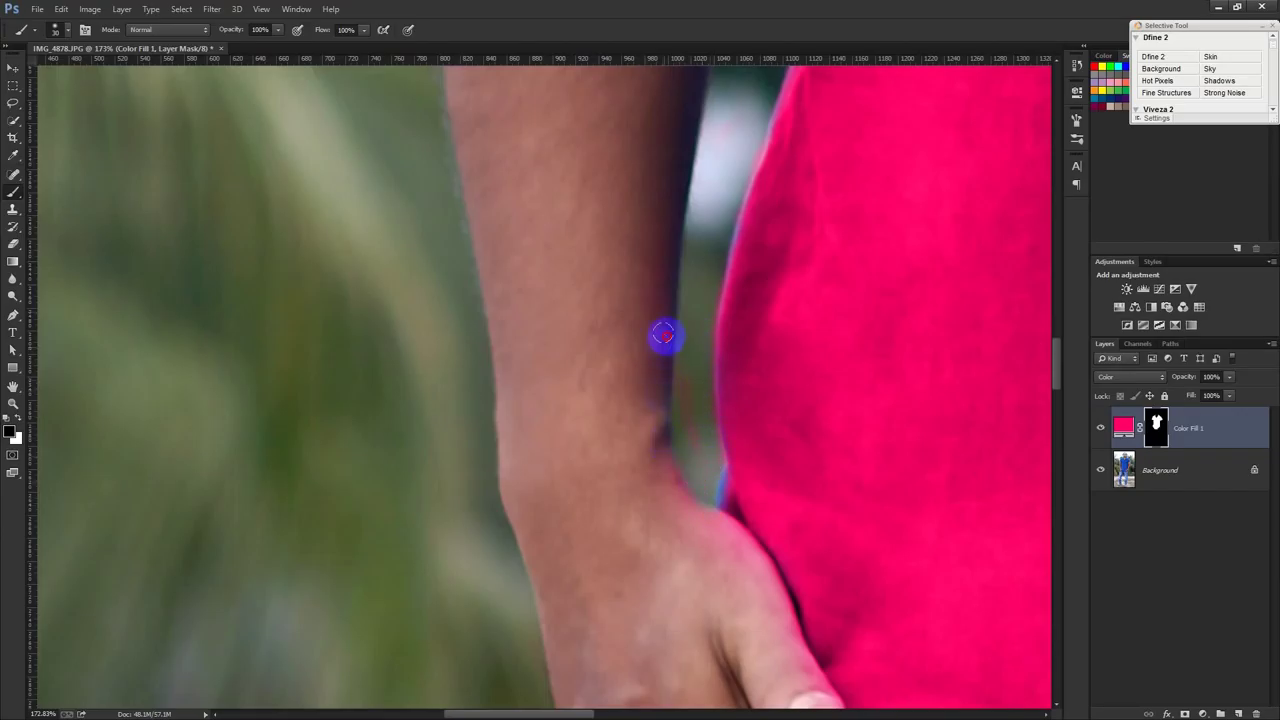
Step: Remove the pink from the finger edge and around the thumb tip
left_click(20, 421)
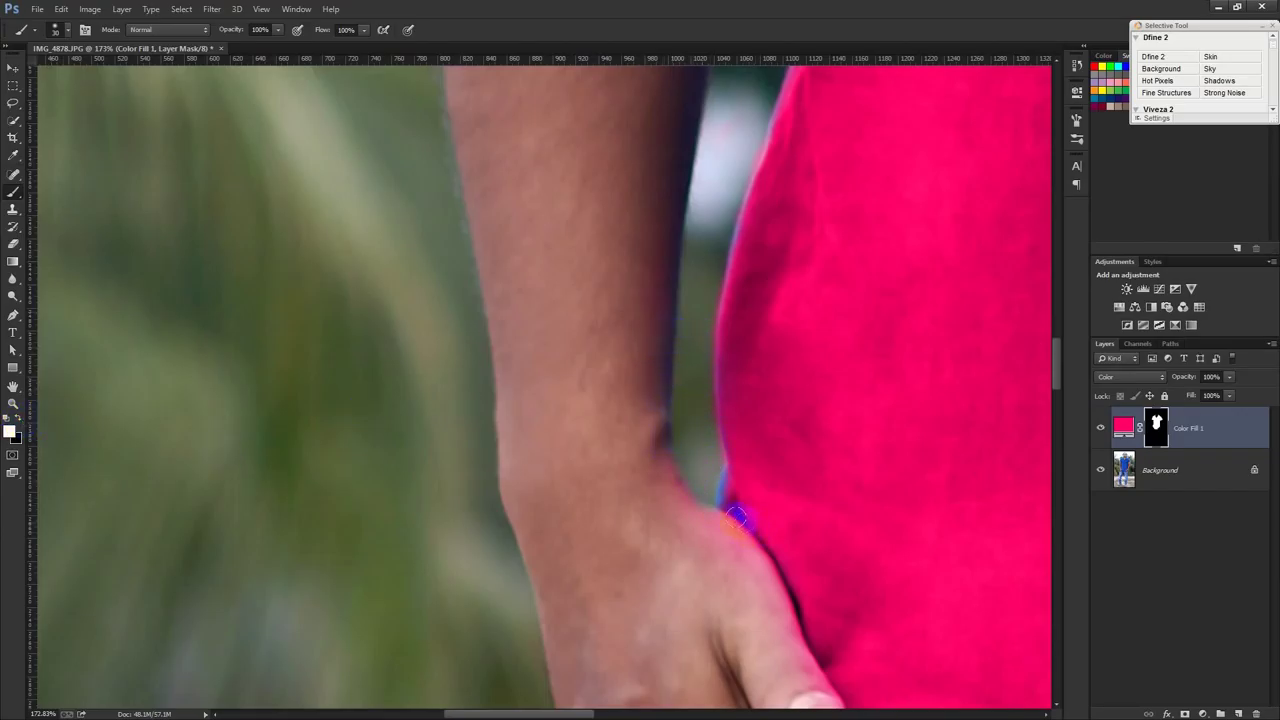
left_click(17, 417)
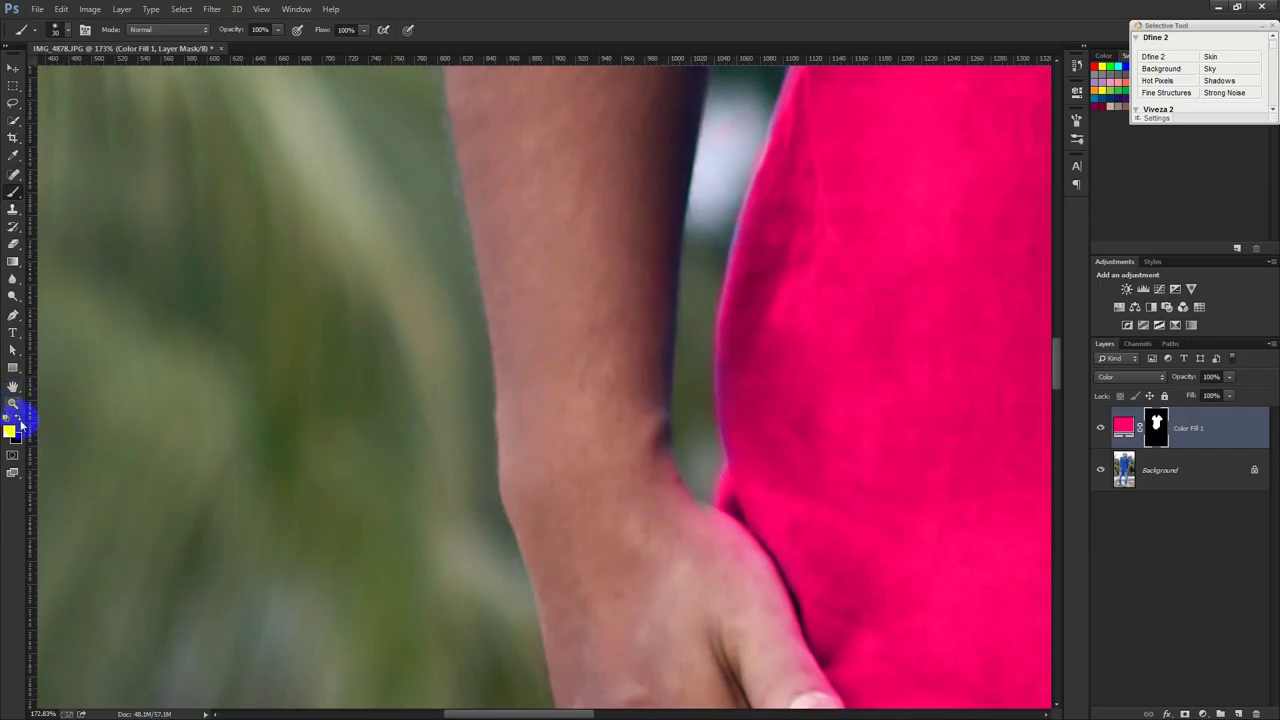
left_click_drag(814, 695, 801, 672)
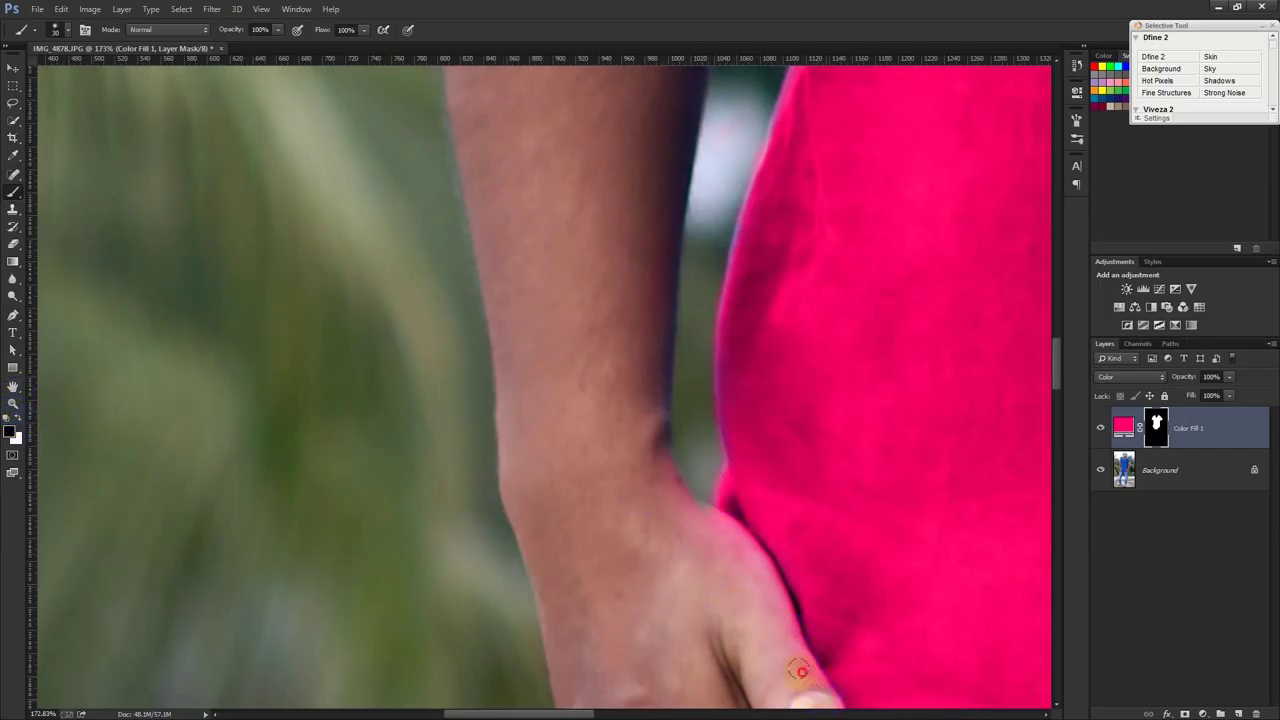
mouse_move(719, 531)
left_mouse_down()
mouse_move(640, 400)
mouse_move(676, 474)
left_mouse_up()
left_click_drag(758, 618, 520, 200)
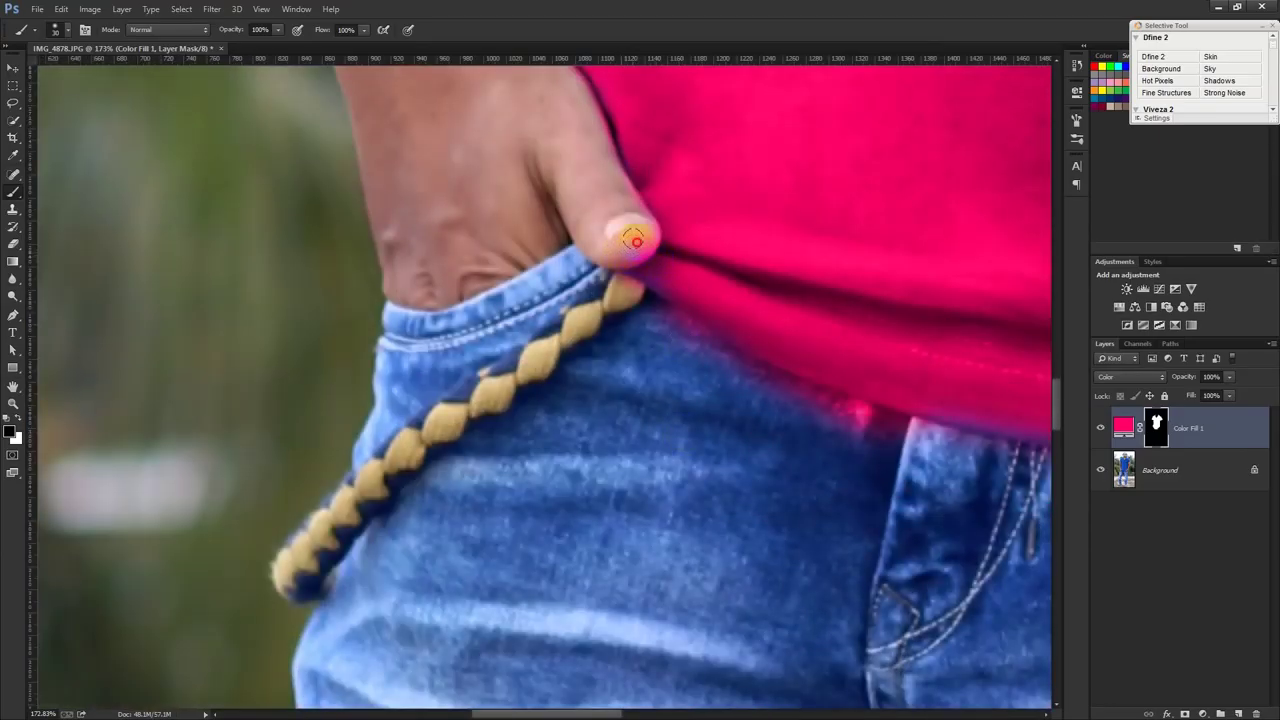
left_click_drag(610, 180, 660, 313)
Step: Hide the pink tint on the jeans, the pointing finger and the back of the hand
left_click_drag(858, 418, 914, 434)
left_click_drag(793, 426, 251, 386)
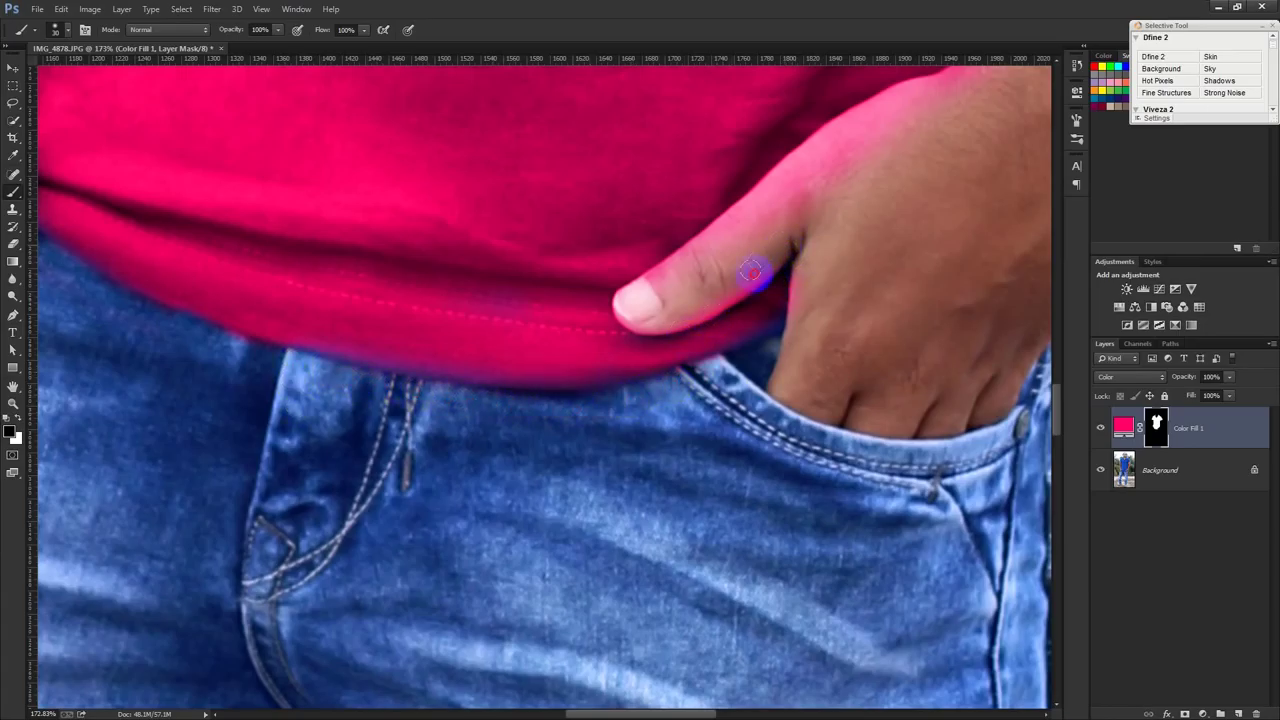
left_click_drag(689, 312, 718, 233)
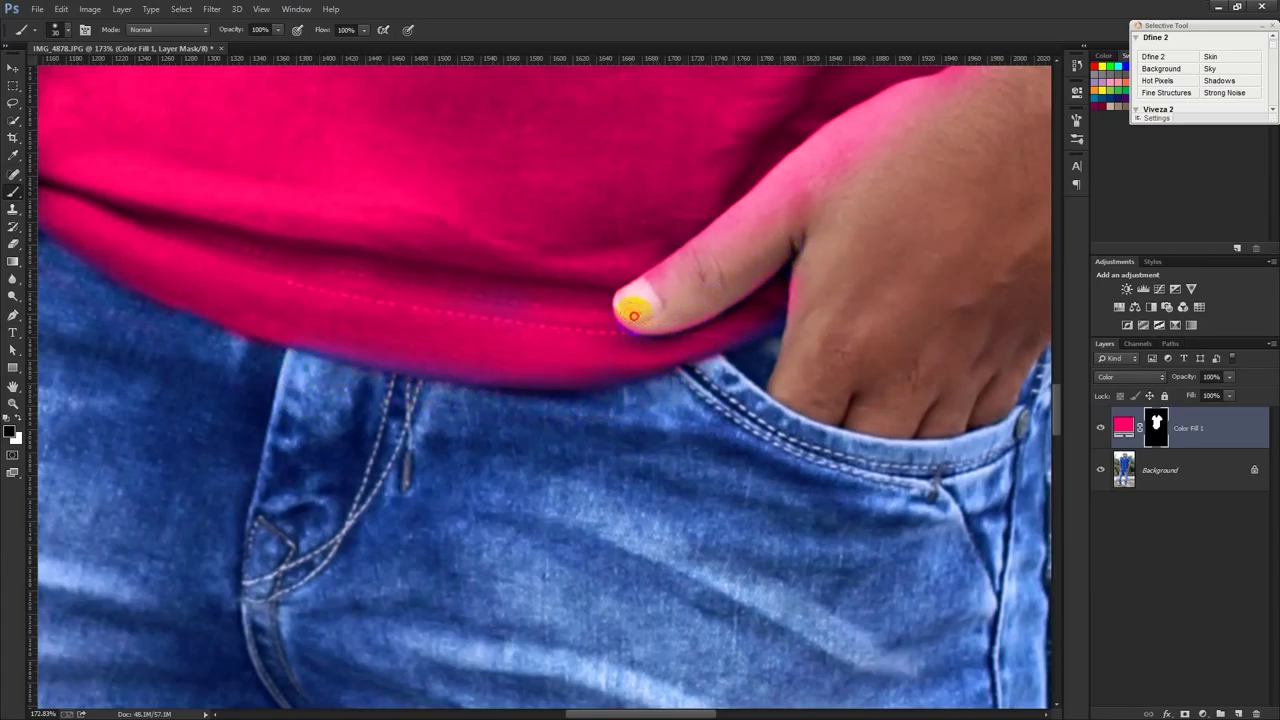
left_click_drag(825, 140, 865, 112)
left_click_drag(805, 229, 743, 278)
scroll(750, 400, "up", 5)
scroll(754, 460, "up", 1)
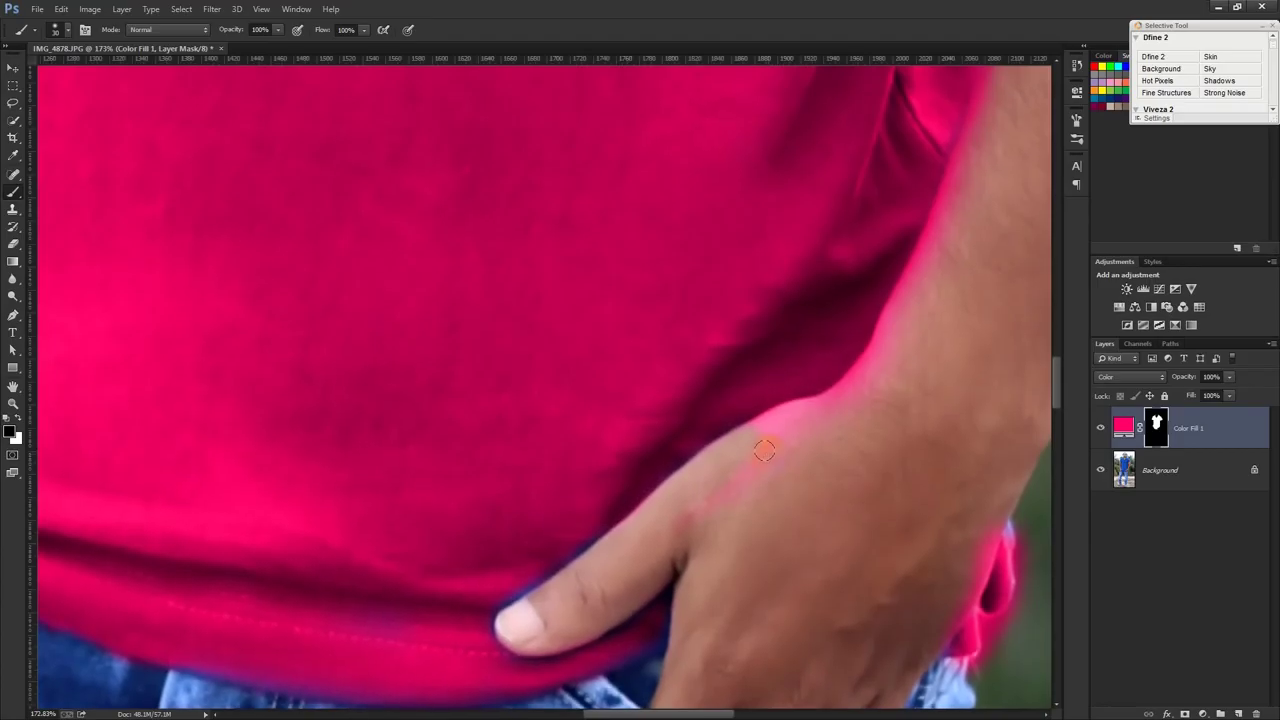
Step: With a smaller brush, clean the mask where the shirt meets the upper arm
key("[")
key("[")
scroll(960, 170, "down", 2)
scroll(917, 243, "right", 2)
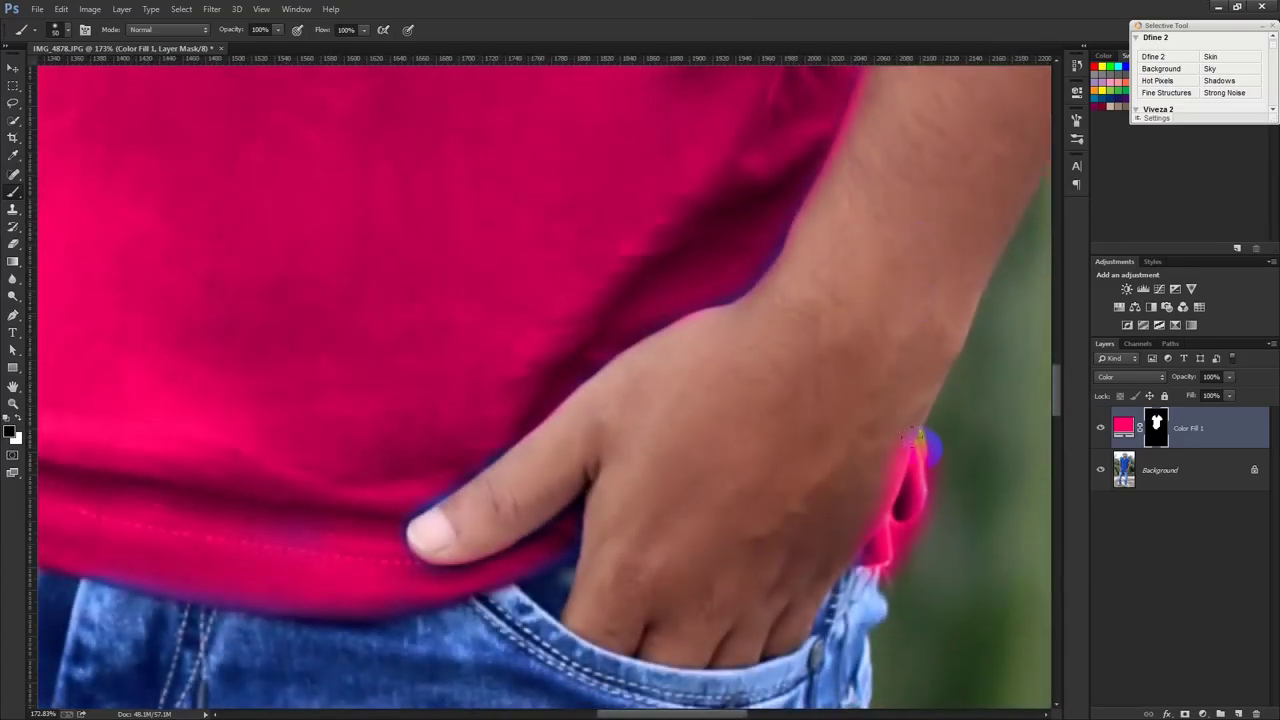
scroll(828, 566, "up", 2)
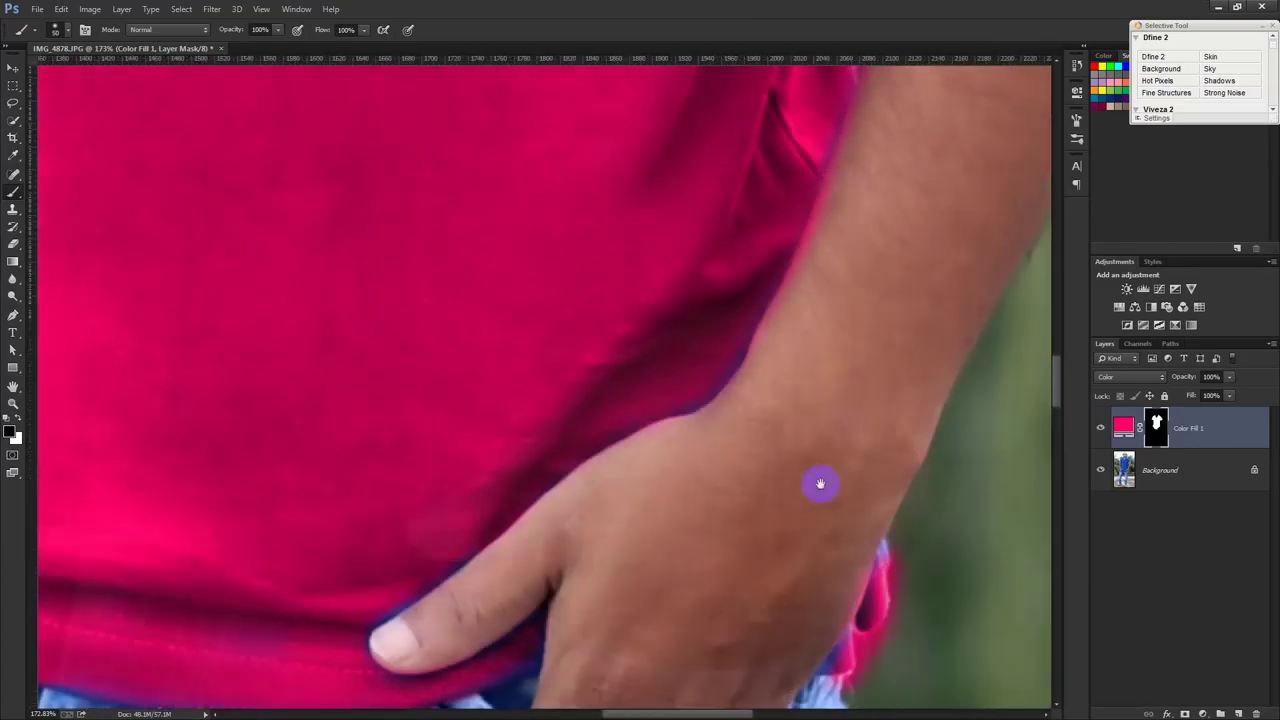
scroll(820, 483, "up", 2)
scroll(837, 423, "right", 3)
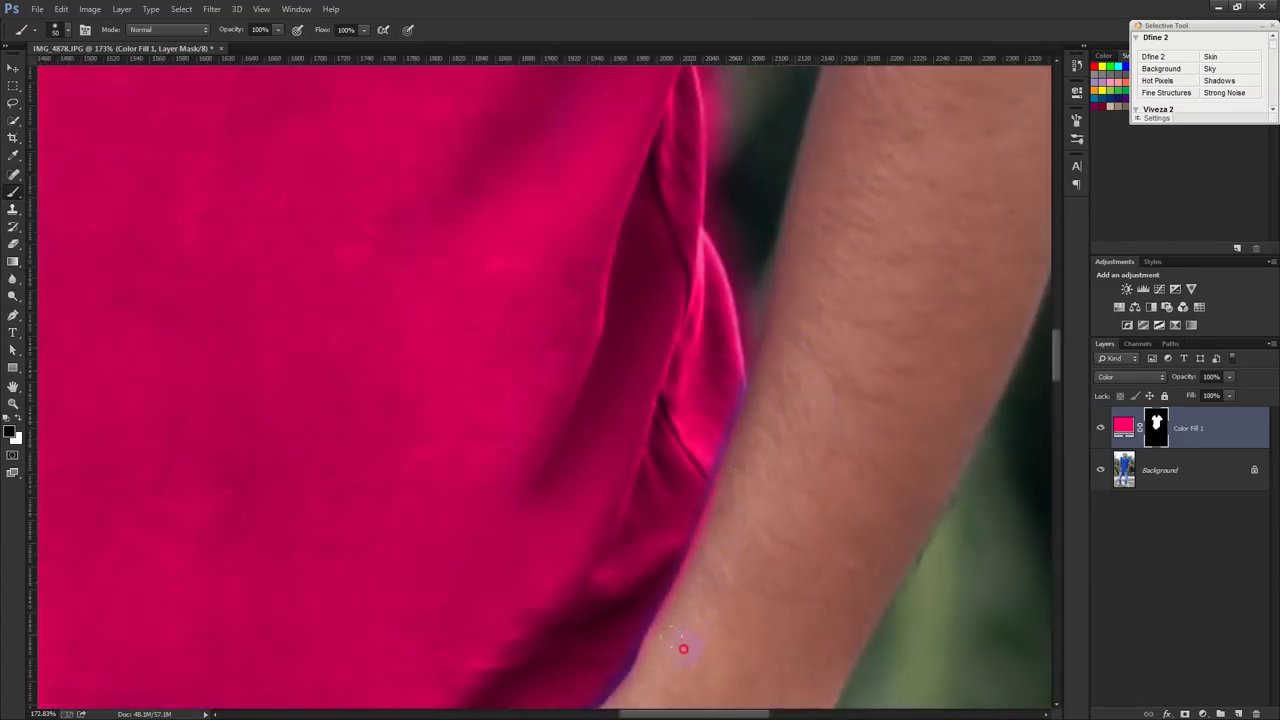
left_click_drag(837, 313, 826, 503)
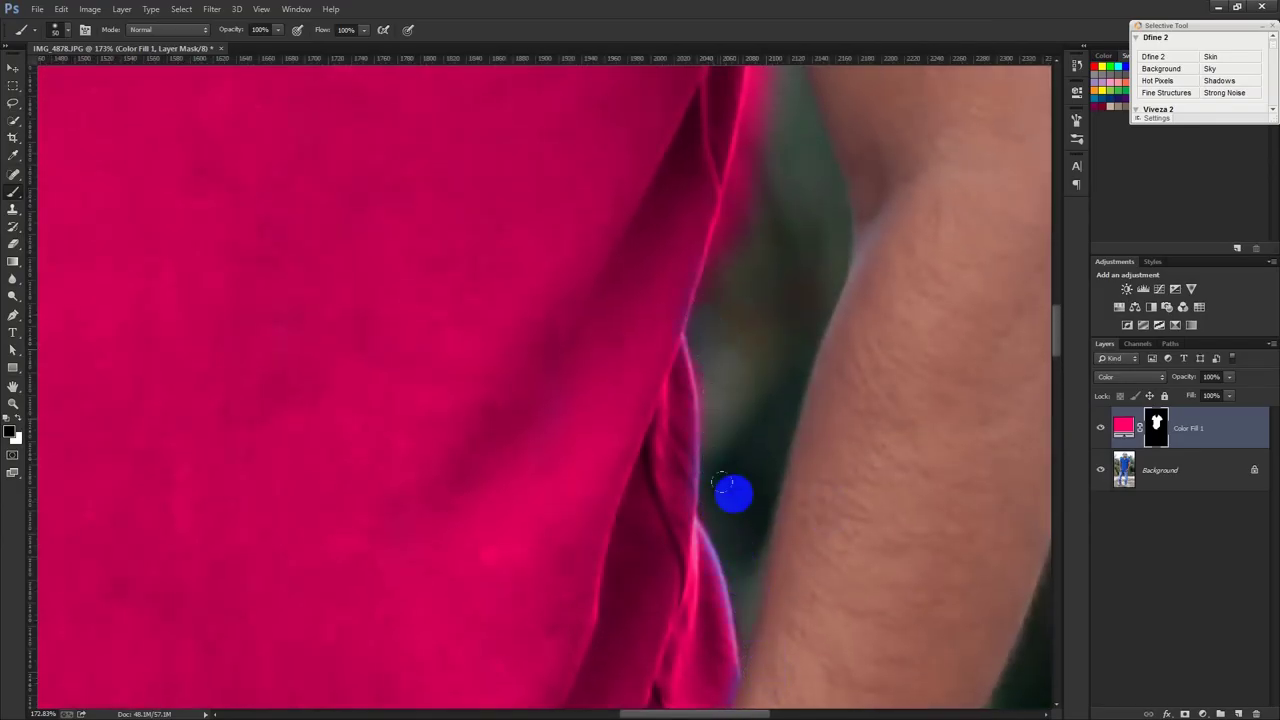
left_click_drag(783, 143, 774, 440)
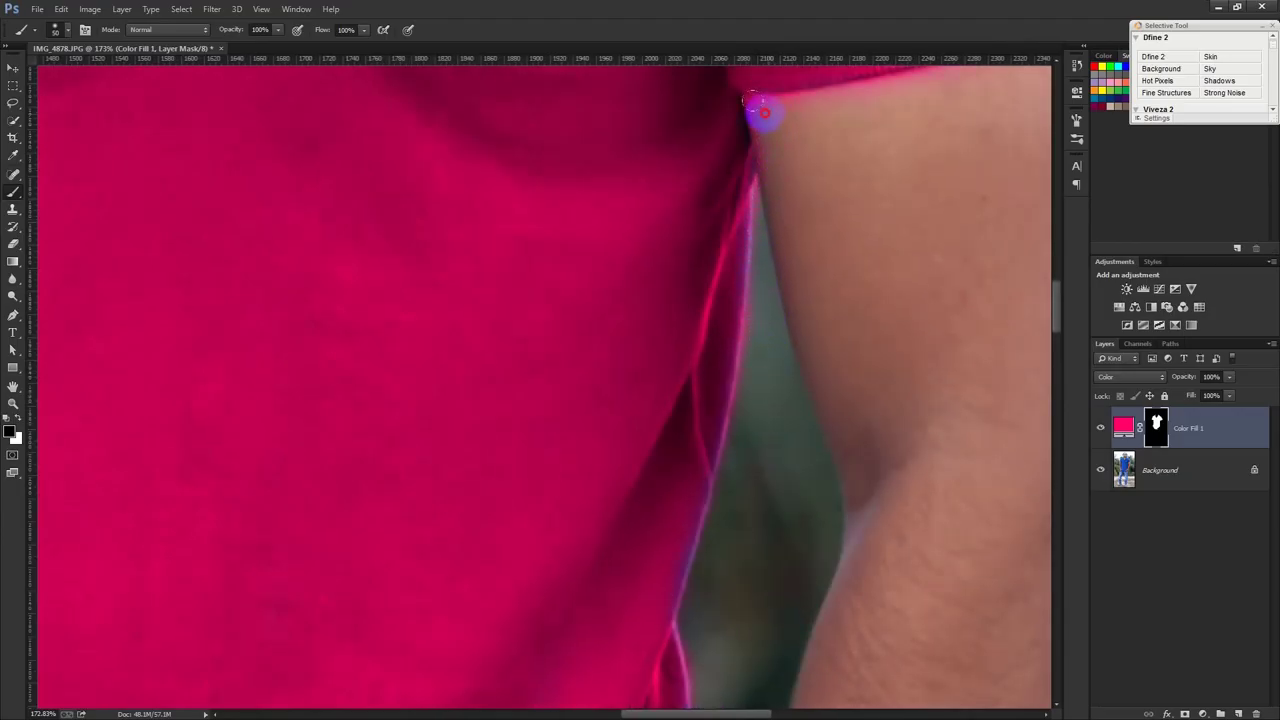
left_click_drag(904, 90, 815, 268)
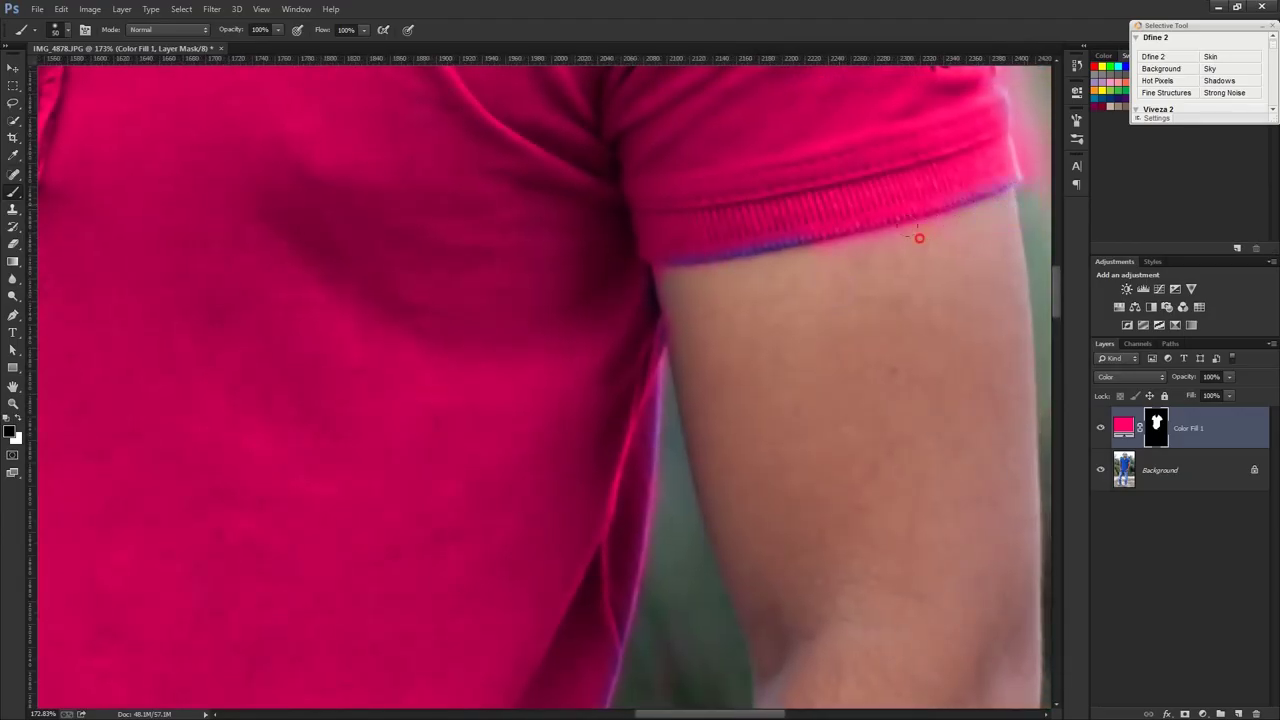
left_click_drag(648, 295, 652, 287)
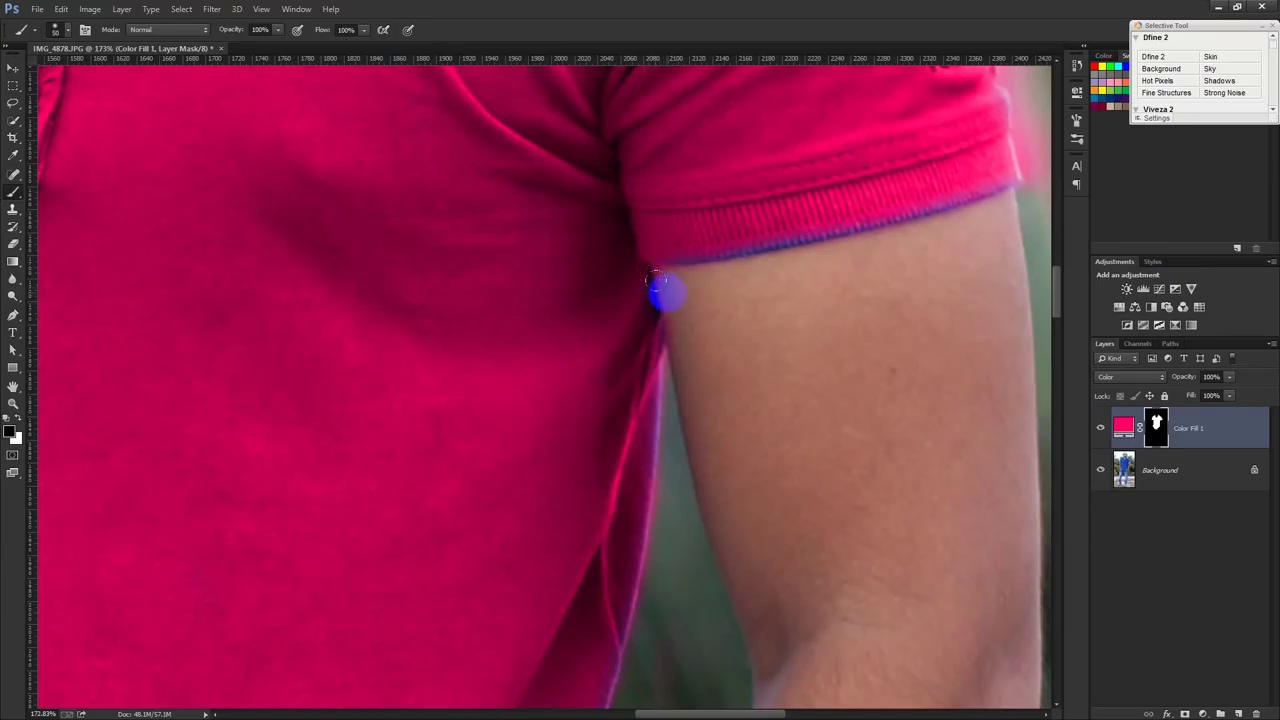
left_click_drag(660, 272, 677, 343)
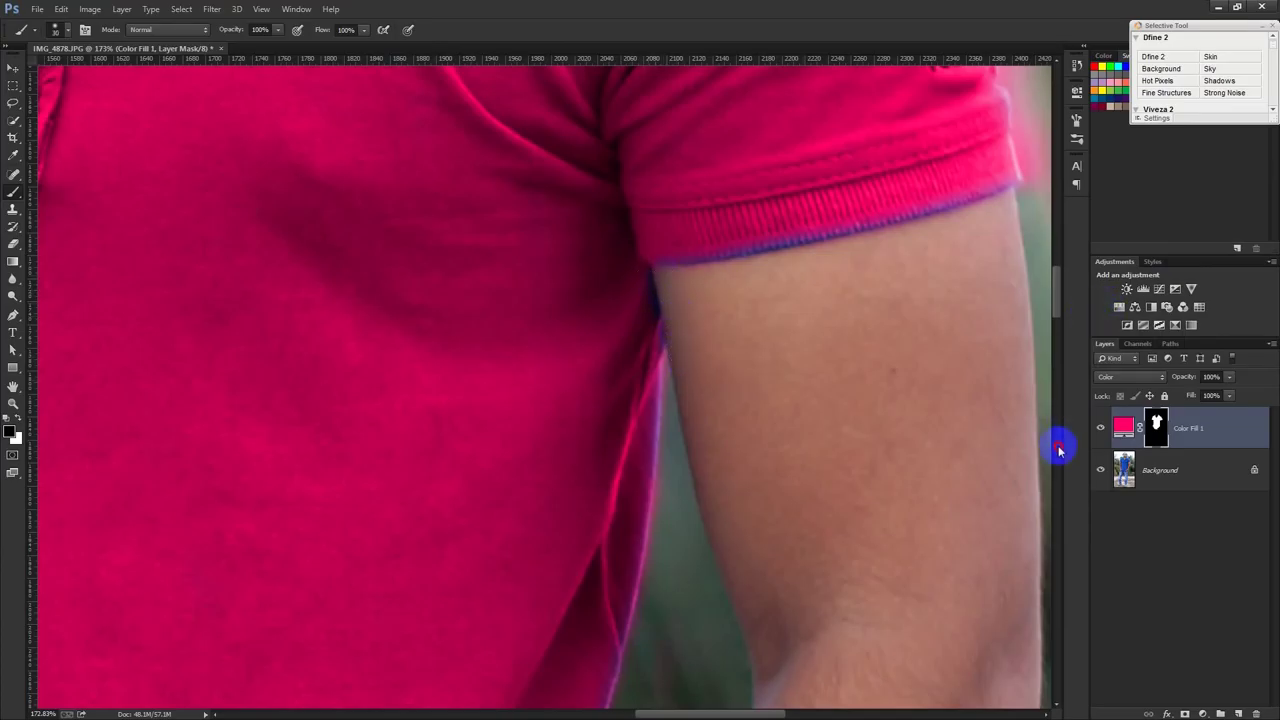
Step: Tighten the mask along the sleeve edge and upper sleeve
left_click_drag(935, 376, 885, 545)
left_click_drag(951, 413, 927, 297)
left_click_drag(893, 167, 871, 52)
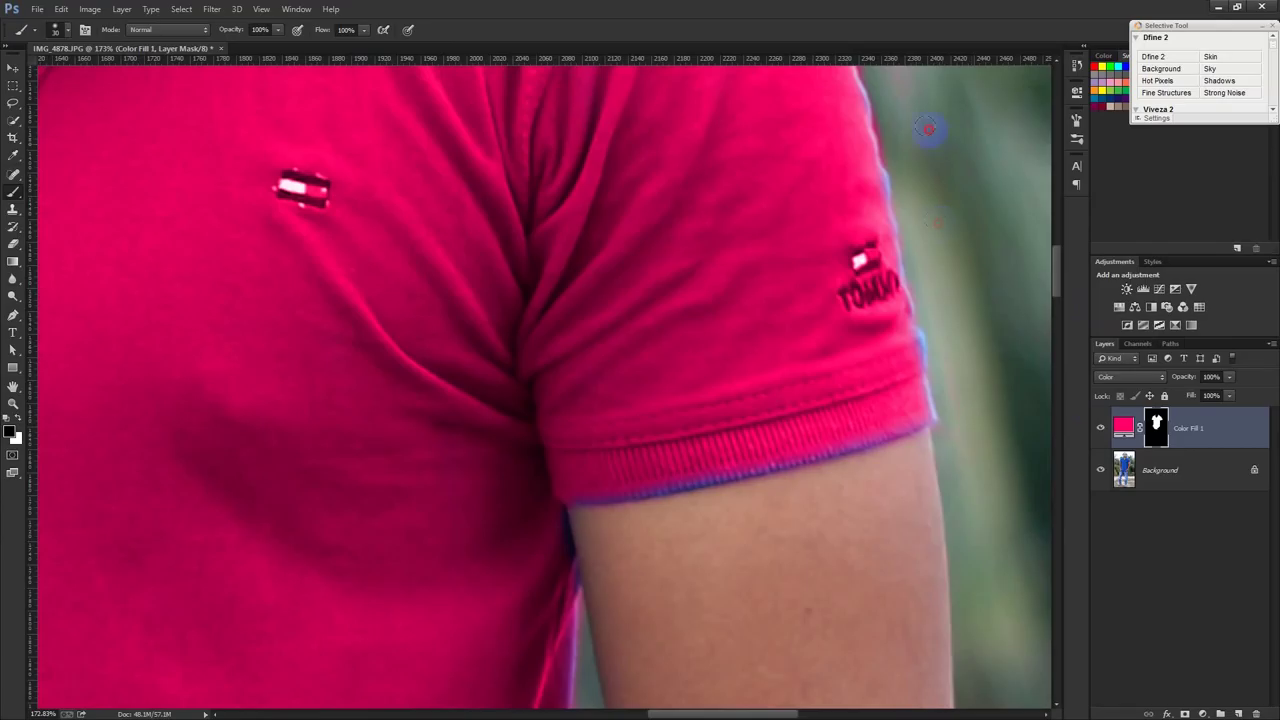
Step: Refine the mask along the shoulder outline, the neckline by the scarf and the collar edge
left_click_drag(932, 96, 977, 438)
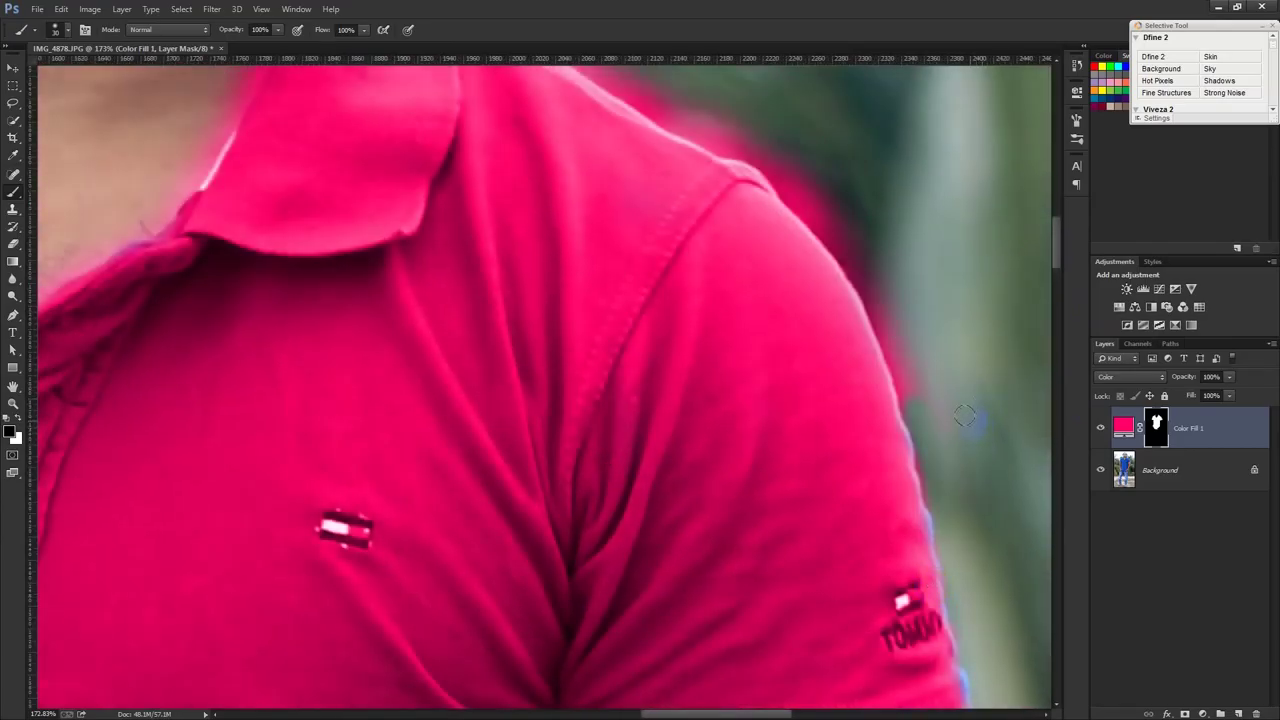
mouse_move(916, 393)
left_mouse_down()
mouse_move(866, 270)
mouse_move(768, 155)
left_mouse_up()
left_click_drag(789, 280, 879, 475)
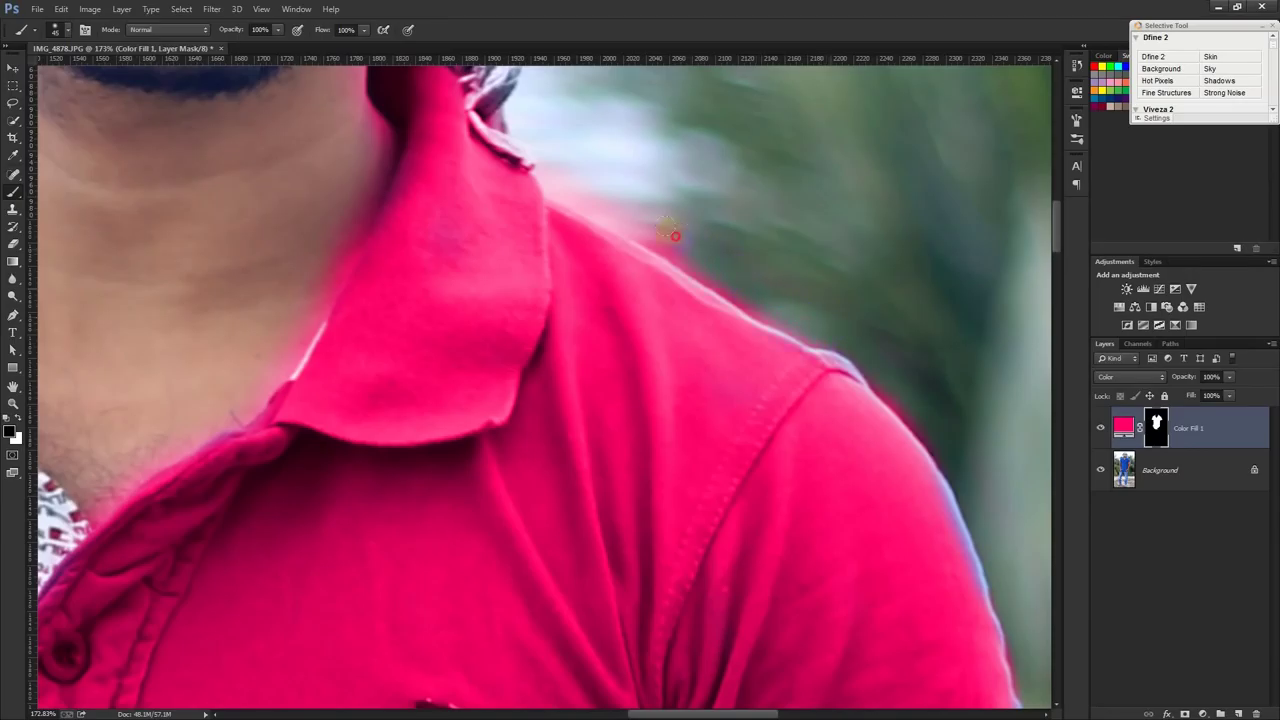
left_click_drag(577, 193, 694, 265)
mouse_move(790, 310)
left_mouse_down()
mouse_move(886, 334)
mouse_move(894, 377)
mouse_move(943, 434)
mouse_move(846, 330)
left_mouse_up()
left_click_drag(388, 233, 487, 471)
mouse_move(491, 300)
left_mouse_down()
mouse_move(514, 251)
mouse_move(531, 277)
mouse_move(471, 371)
mouse_move(471, 423)
mouse_move(418, 530)
left_mouse_up()
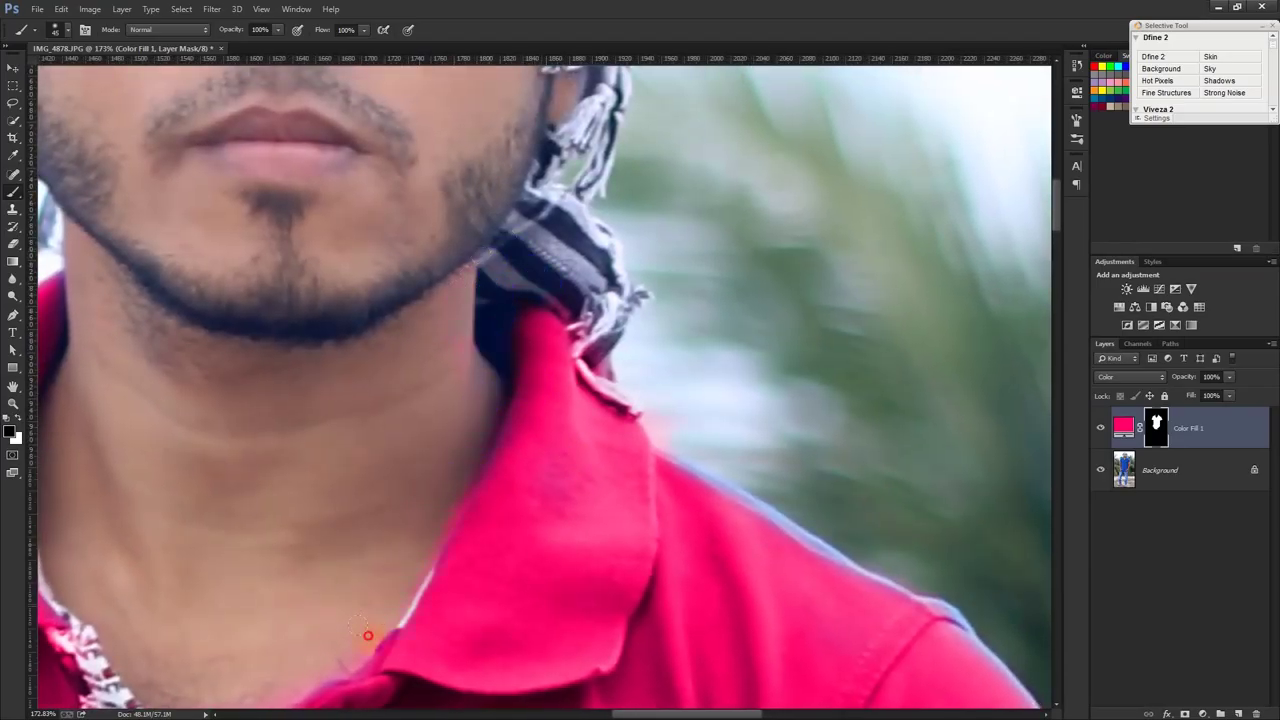
mouse_move(452, 350)
left_mouse_down()
mouse_move(638, 333)
mouse_move(728, 153)
left_mouse_up()
mouse_move(512, 537)
left_mouse_down()
mouse_move(414, 606)
mouse_move(371, 531)
mouse_move(368, 543)
mouse_move(337, 451)
mouse_move(379, 650)
left_mouse_up()
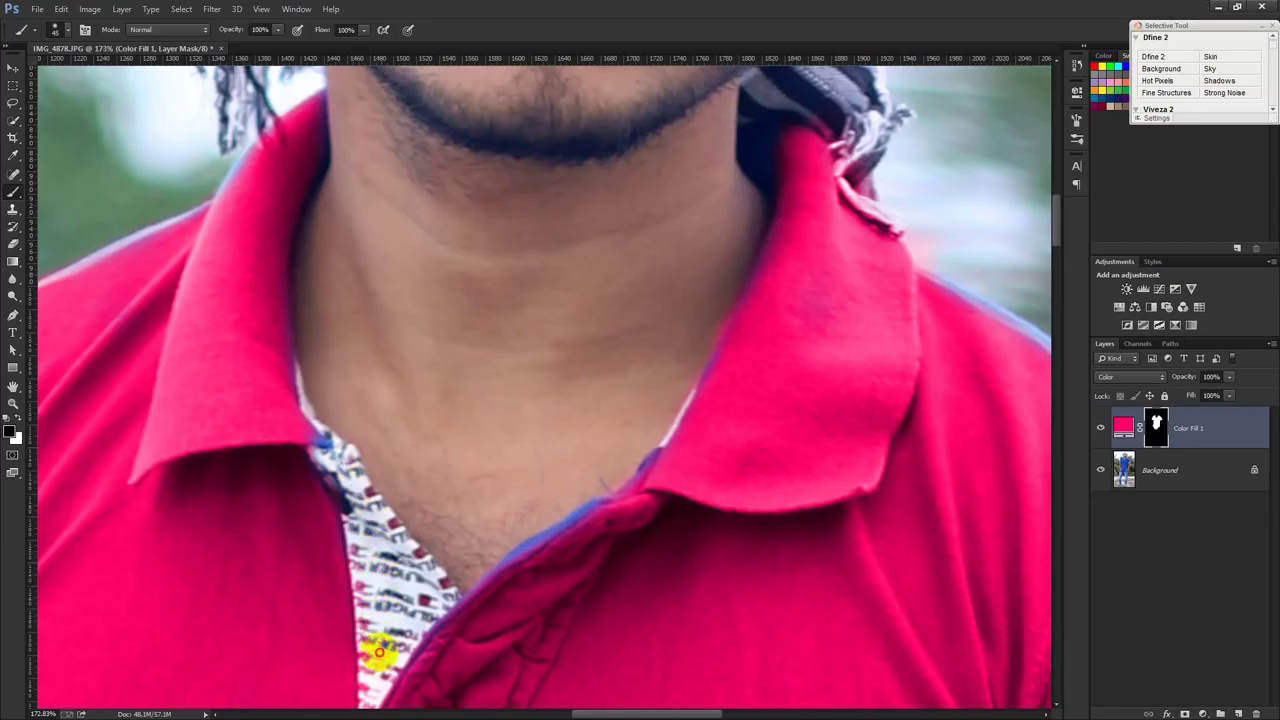
left_click(20, 424)
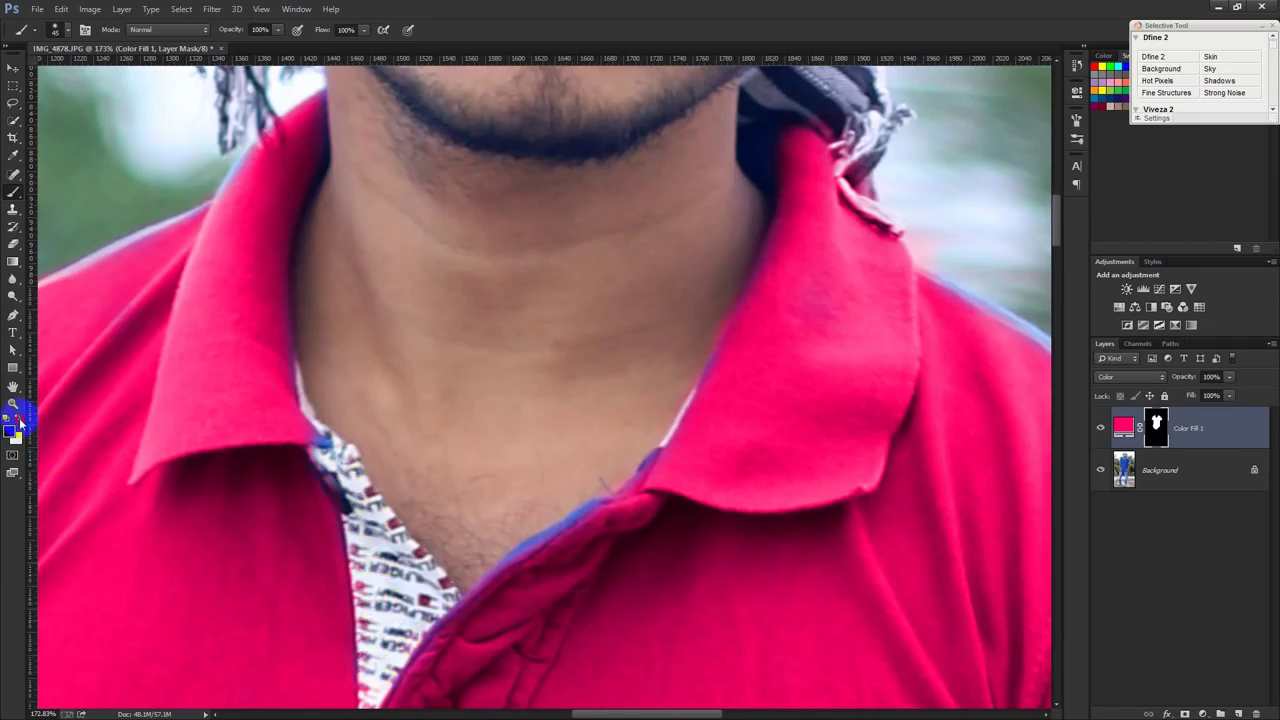
Step: Paint the mask white to turn the blue fringes along the collar and right shoulder red
mouse_move(640, 500)
left_mouse_down()
mouse_move(592, 520)
mouse_move(608, 514)
mouse_move(586, 509)
mouse_move(491, 583)
mouse_move(567, 527)
left_mouse_up()
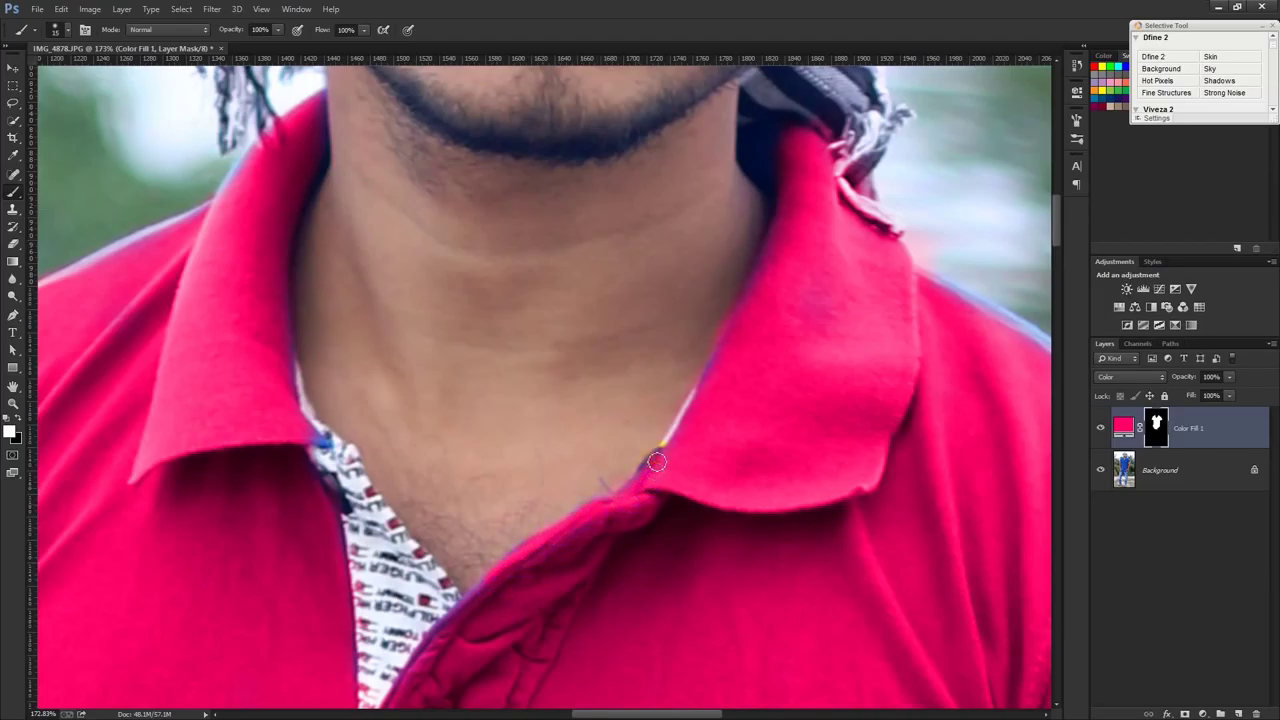
mouse_move(760, 289)
left_mouse_down()
mouse_move(780, 226)
mouse_move(751, 151)
mouse_move(766, 126)
mouse_move(781, 170)
left_mouse_up()
left_click_drag(960, 400, 620, 320)
mouse_move(830, 331)
left_mouse_down()
mouse_move(846, 326)
mouse_move(920, 417)
mouse_move(986, 523)
mouse_move(986, 552)
left_mouse_up()
mouse_move(792, 340)
left_mouse_down()
mouse_move(740, 274)
mouse_move(674, 226)
mouse_move(536, 158)
left_mouse_up()
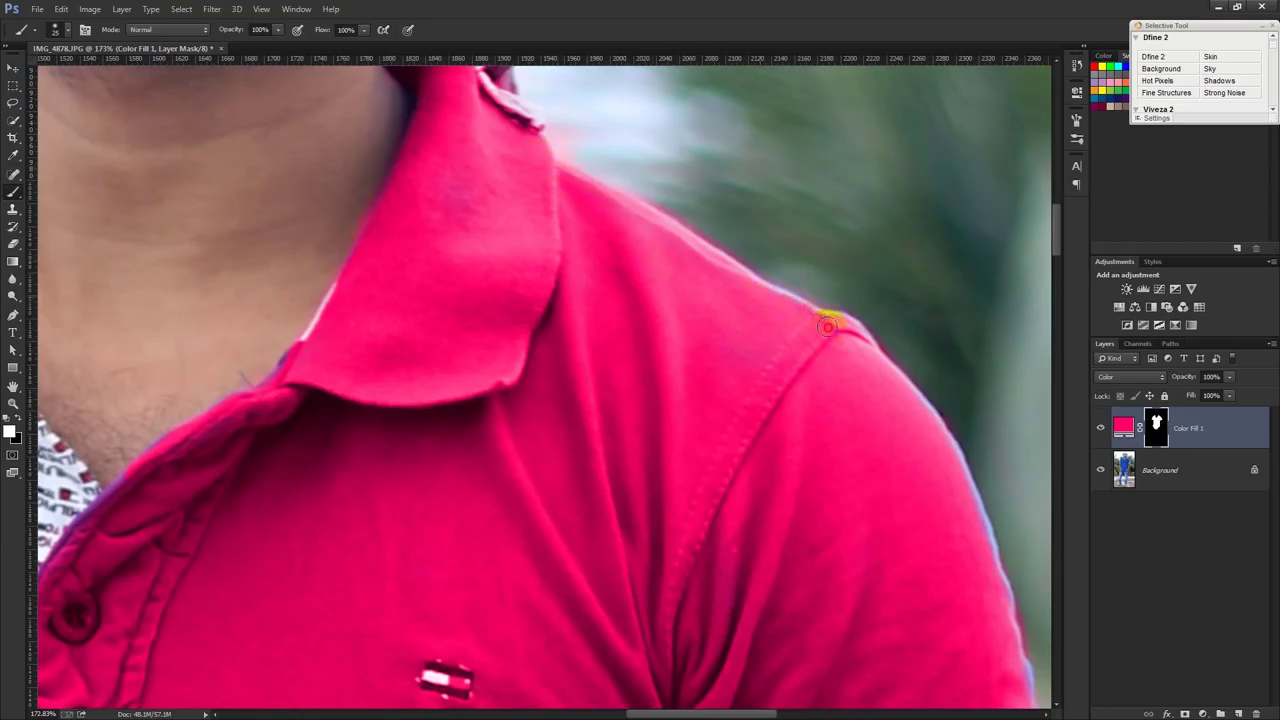
Step: Fill the blue fringes beside the sleeve logo, up the shoulder and along the sleeve hem, then zoom out
scroll(763, 306, "down", 5)
scroll(763, 306, "right", 3)
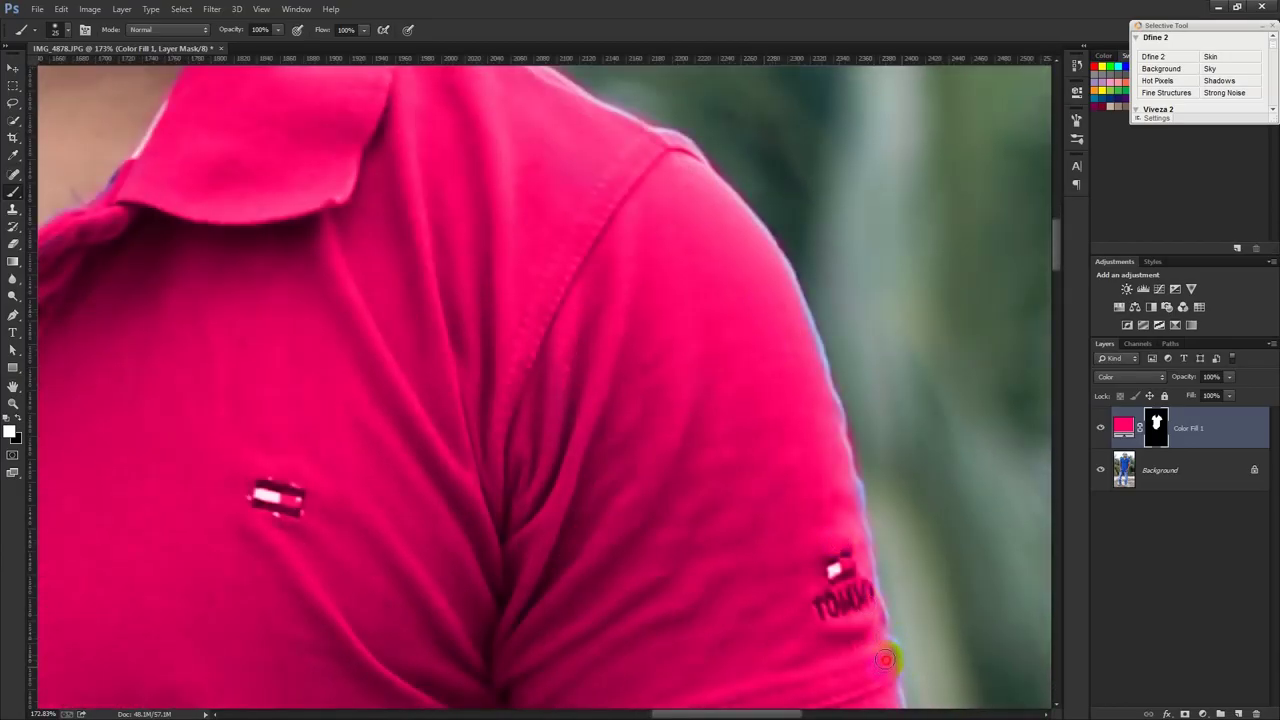
left_click_drag(876, 630, 849, 528)
mouse_move(845, 475)
left_mouse_down()
mouse_move(805, 306)
mouse_move(762, 236)
left_mouse_up()
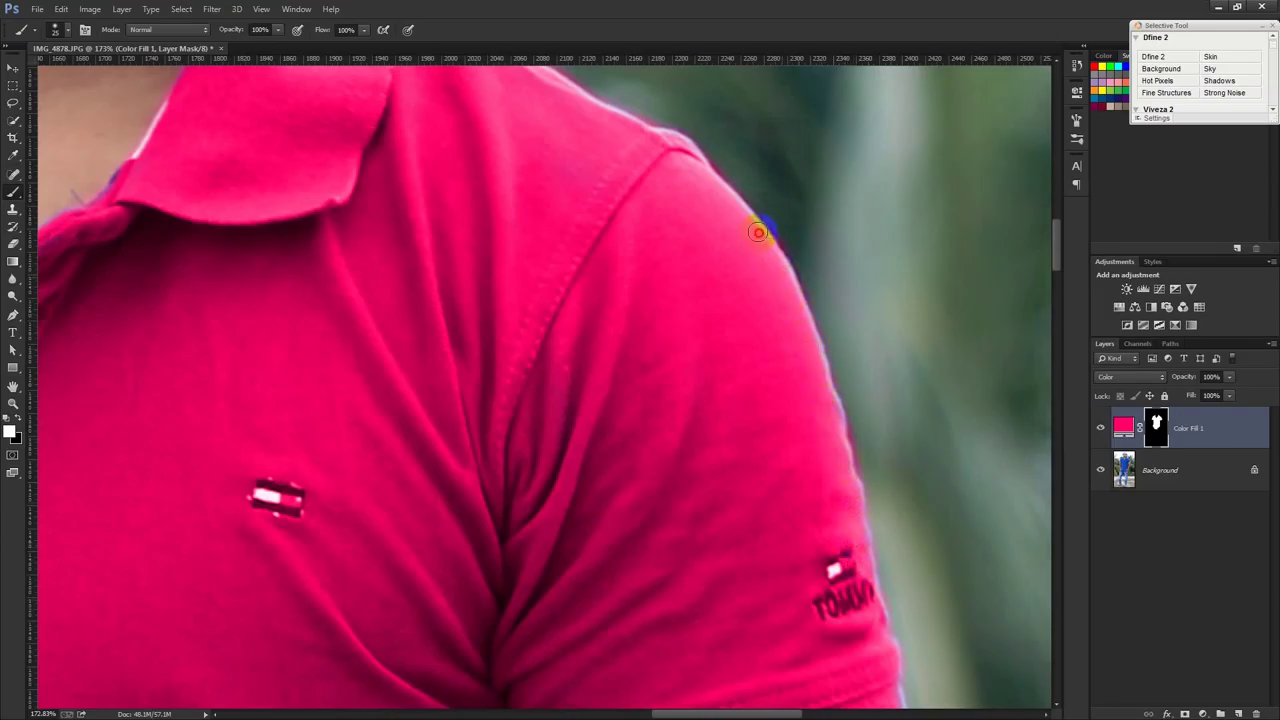
scroll(757, 317, "down", 5)
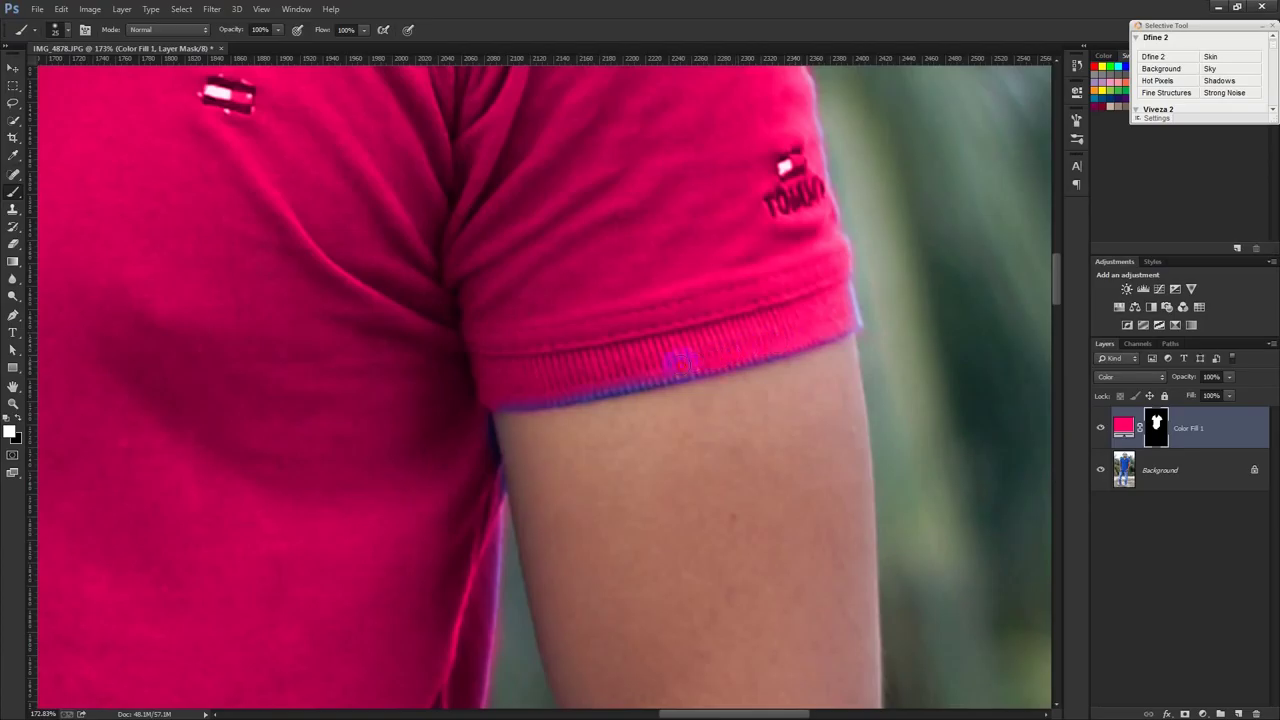
mouse_move(622, 376)
left_mouse_down()
mouse_move(500, 391)
mouse_move(480, 451)
mouse_move(492, 490)
left_mouse_up()
left_click_drag(477, 417, 534, 360)
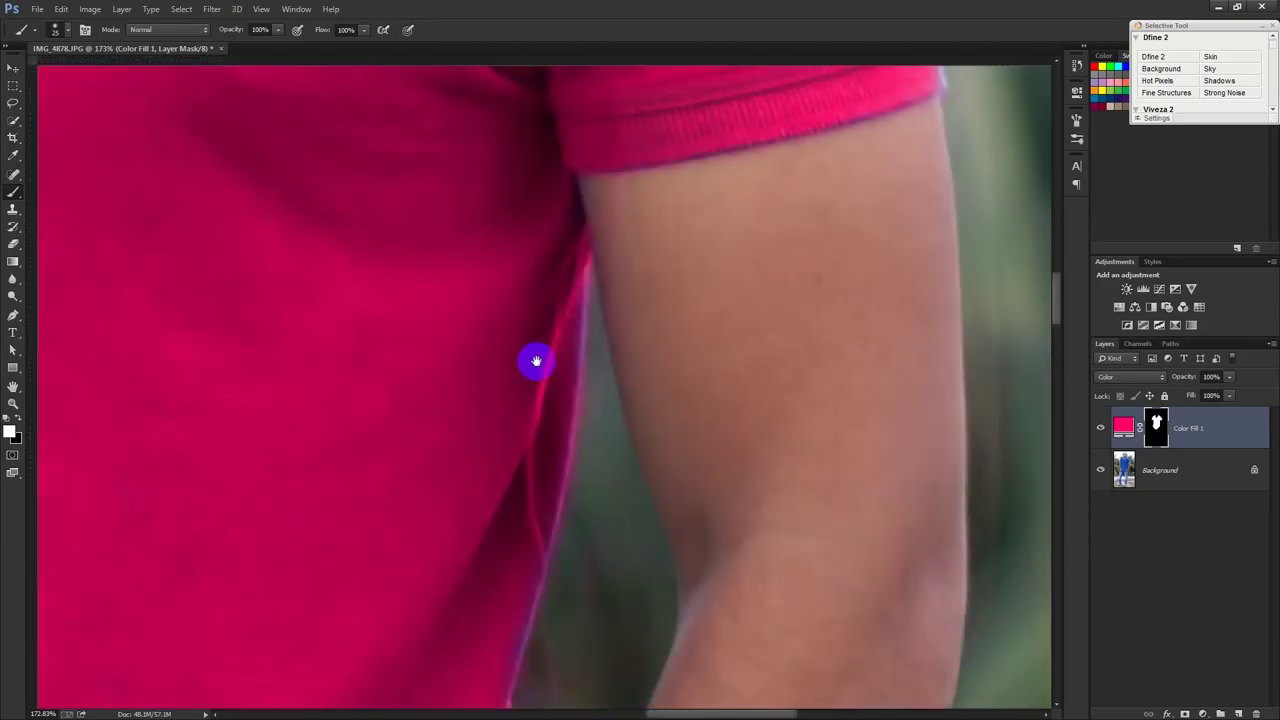
scroll(559, 457, "down", 3)
scroll(559, 457, "down", 3)
scroll(559, 457, "down", 4)
scroll(549, 449, "down", 2)
scroll(520, 437, "up", 3)
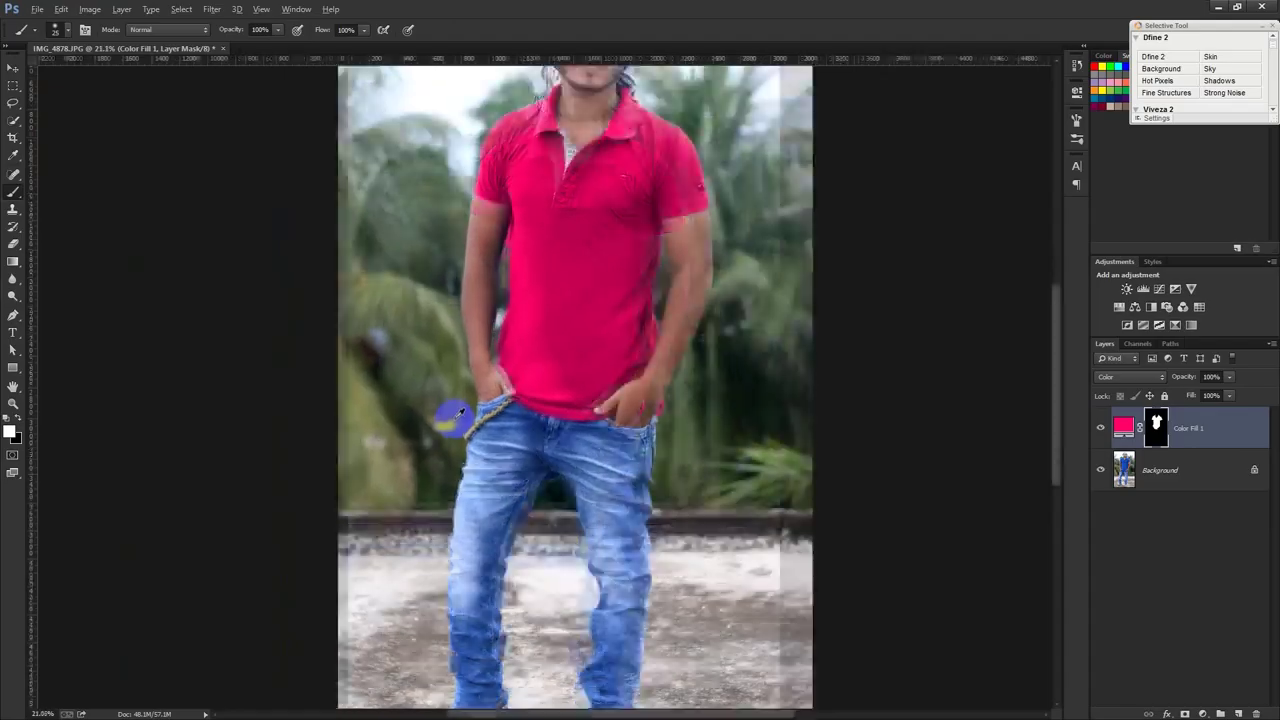
Step: Zoom in and paint the mask black to remove pink spill from the arm edge
scroll(550, 272, "down", 1)
scroll(620, 329, "up", 1)
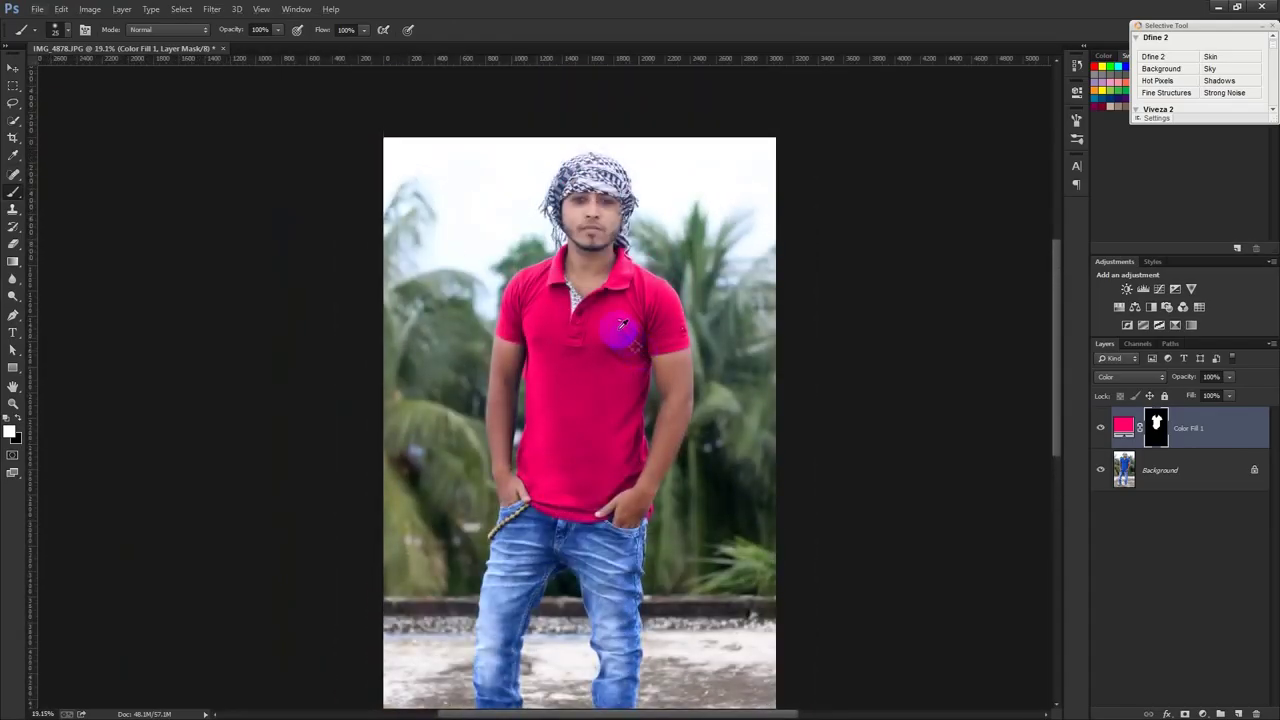
scroll(622, 323, "up", 2)
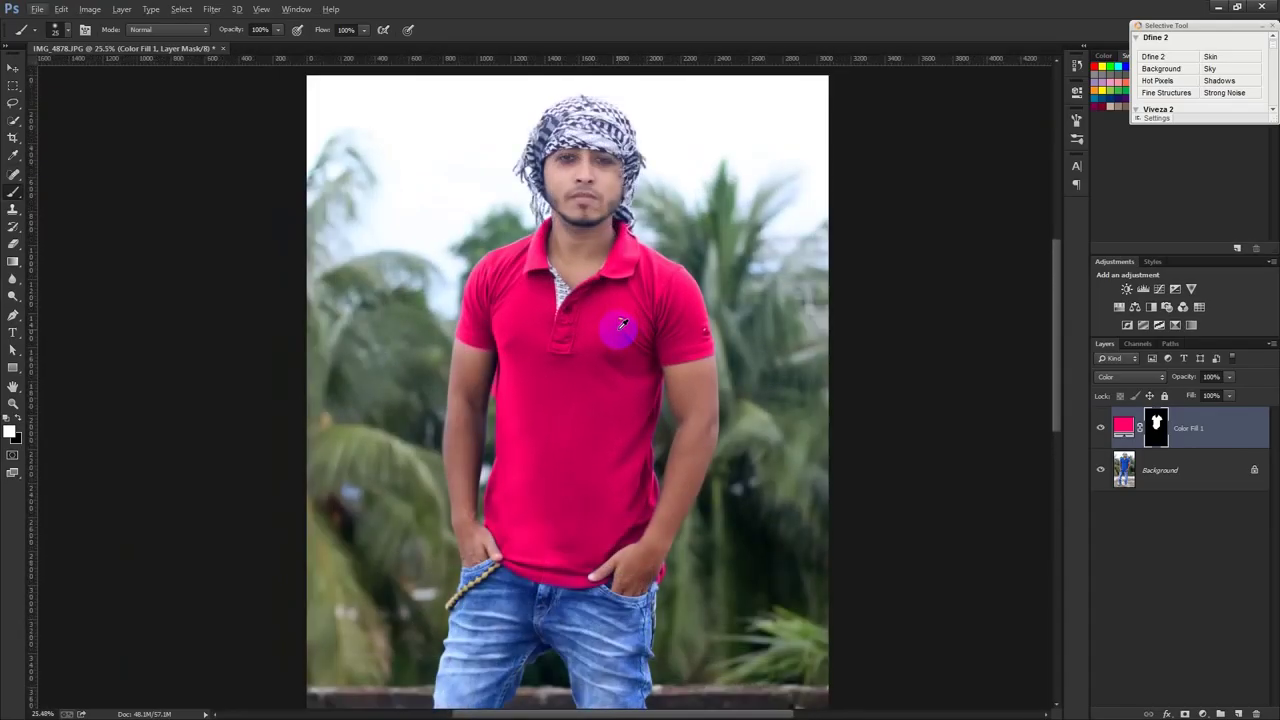
scroll(491, 389, "up", 5)
scroll(575, 397, "up", 4)
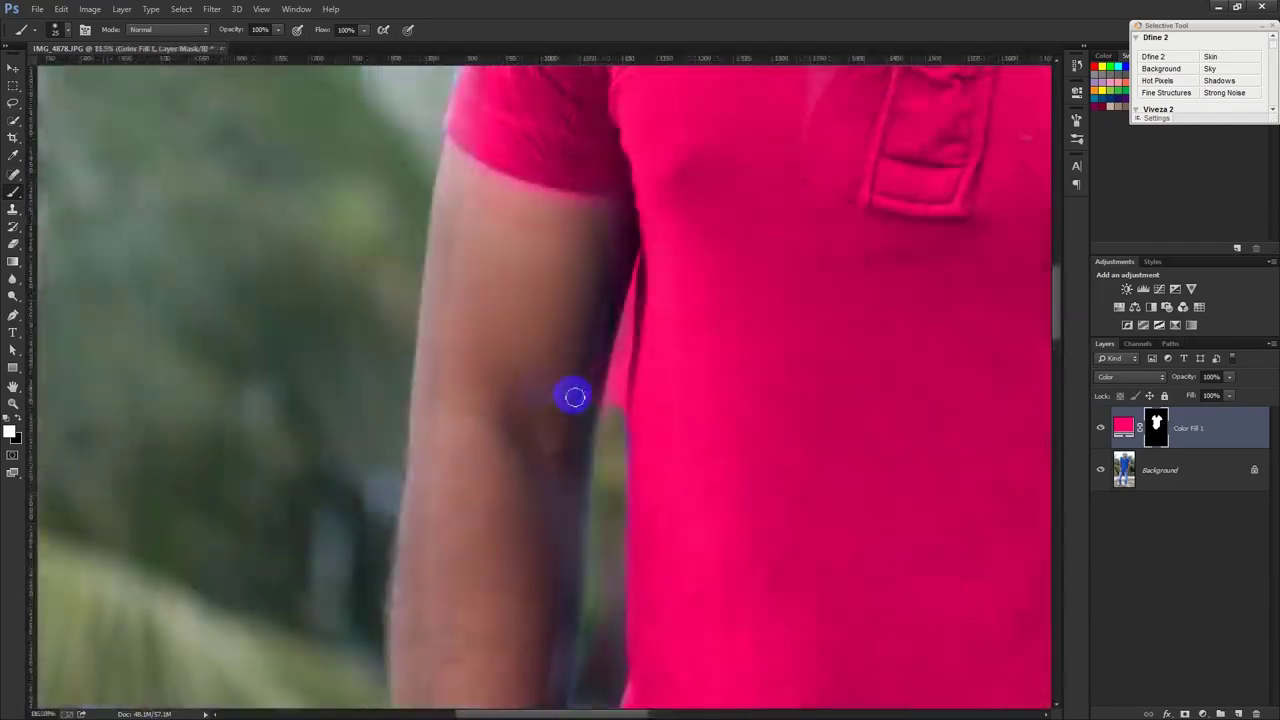
left_click(17, 418)
mouse_move(508, 428)
left_mouse_down()
mouse_move(624, 357)
mouse_move(642, 268)
mouse_move(633, 397)
left_mouse_up()
mouse_move(632, 423)
left_mouse_down()
mouse_move(609, 423)
mouse_move(638, 259)
mouse_move(591, 377)
mouse_move(609, 458)
mouse_move(637, 374)
mouse_move(640, 409)
mouse_move(600, 360)
mouse_move(614, 404)
mouse_move(631, 298)
left_mouse_up()
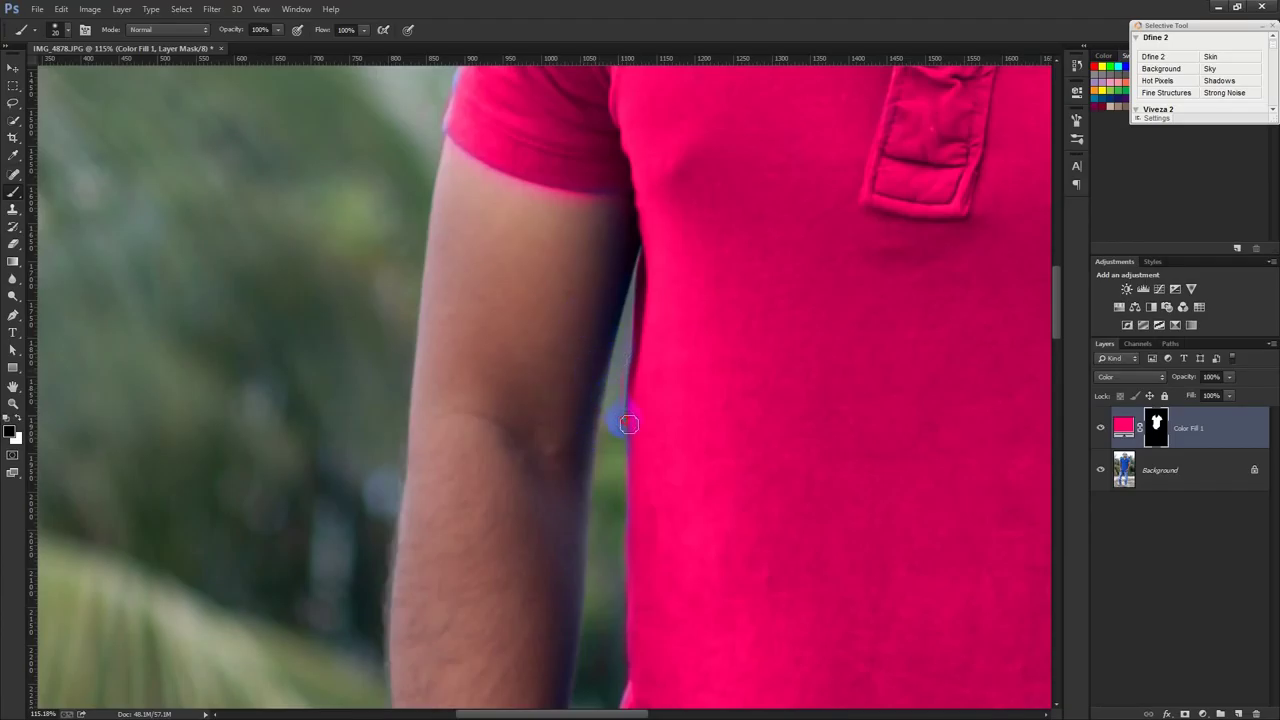
Step: Alternate white and black to touch up the mask along the shirt and sleeve edge
left_click(17, 419)
left_click_drag(633, 443, 639, 430)
scroll(666, 449, "down", 4)
scroll(606, 334, "up", 2)
mouse_move(651, 318)
left_mouse_down()
mouse_move(600, 296)
mouse_move(657, 357)
mouse_move(522, 272)
left_mouse_up()
left_click(17, 419)
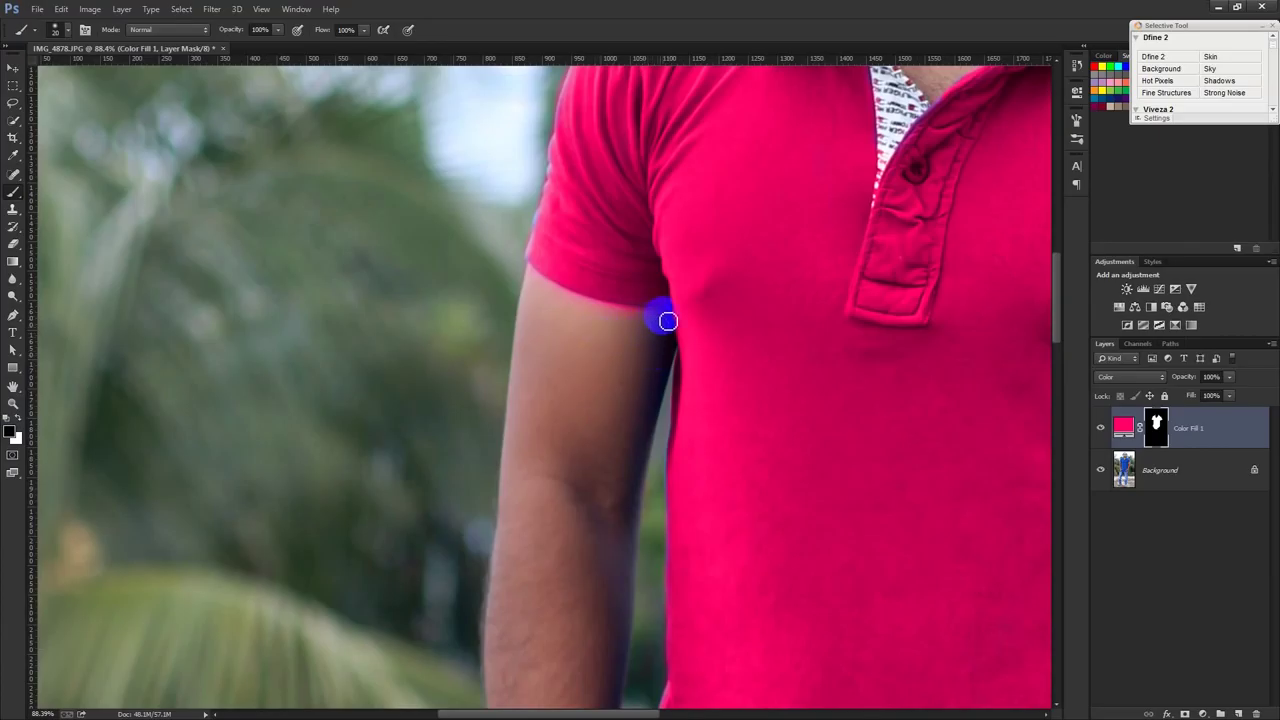
left_click_drag(640, 331, 551, 303)
Step: Paint white to fill the sleeve's lower edge with pink, then zoom out
left_click(17, 420)
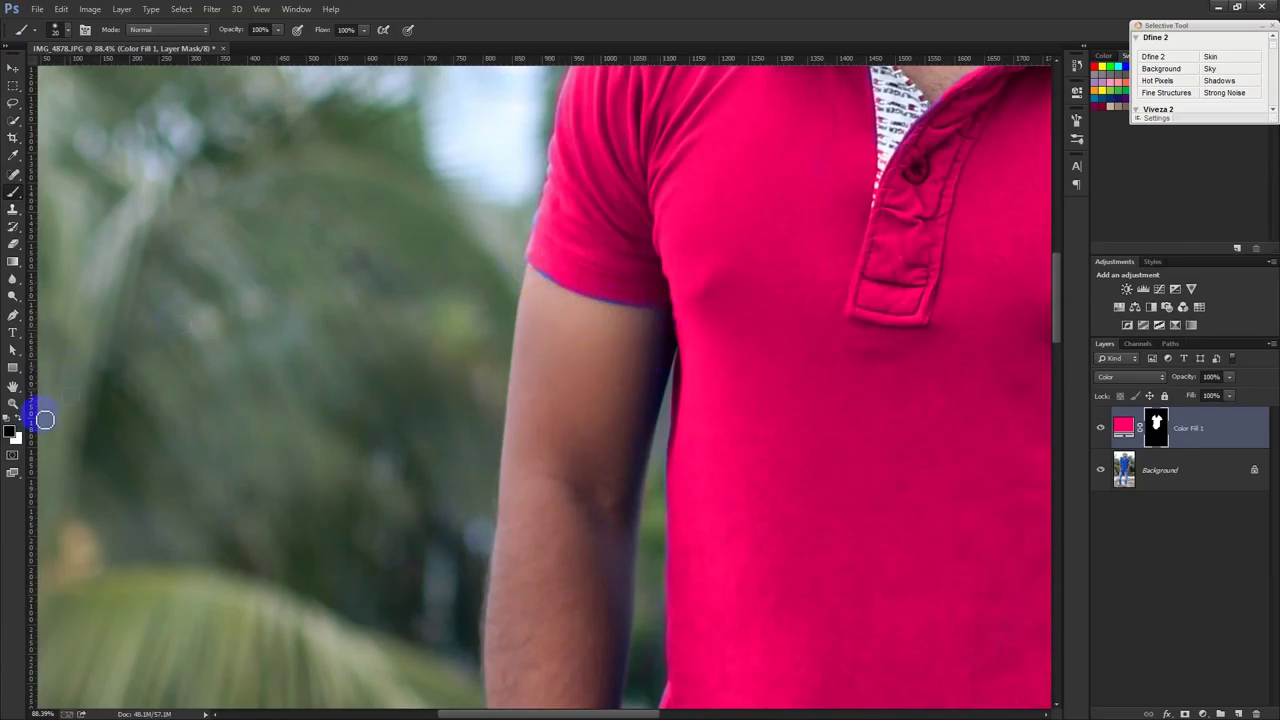
left_click(664, 305)
left_click_drag(664, 305, 541, 274)
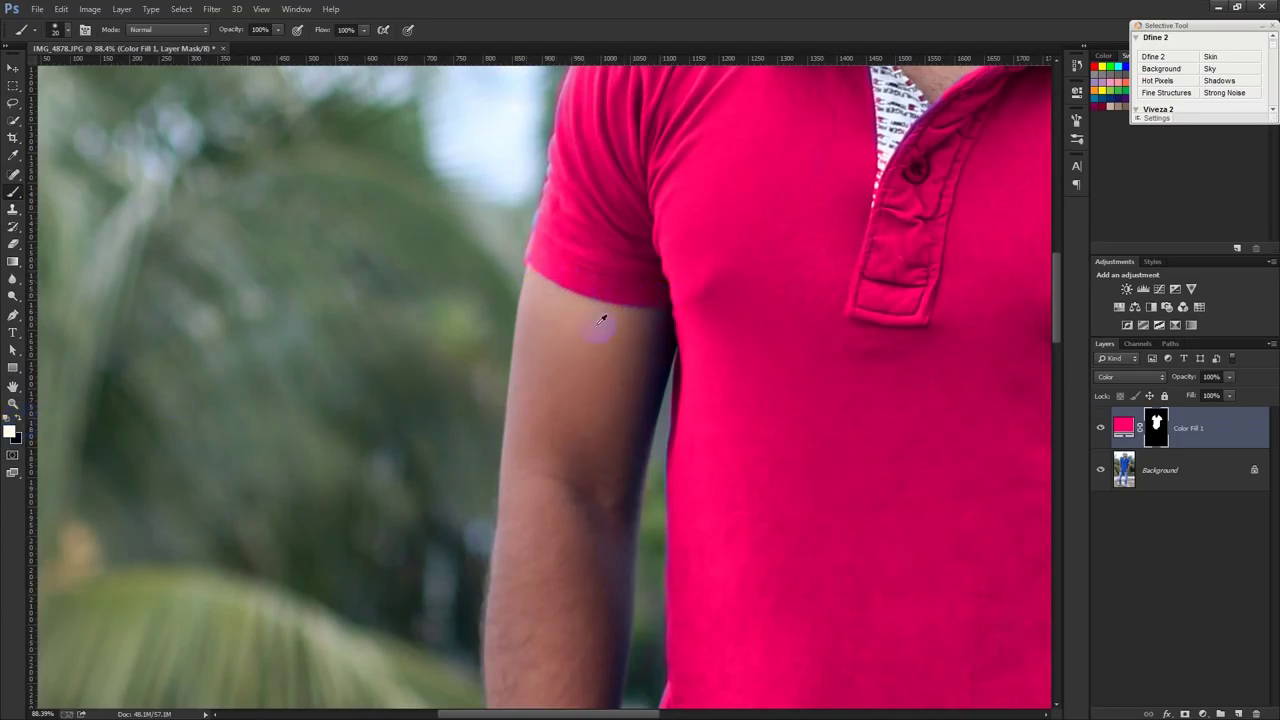
scroll(620, 340, "down", 3)
scroll(634, 371, "down", 3)
scroll(643, 372, "down", 3)
scroll(643, 372, "up", 1)
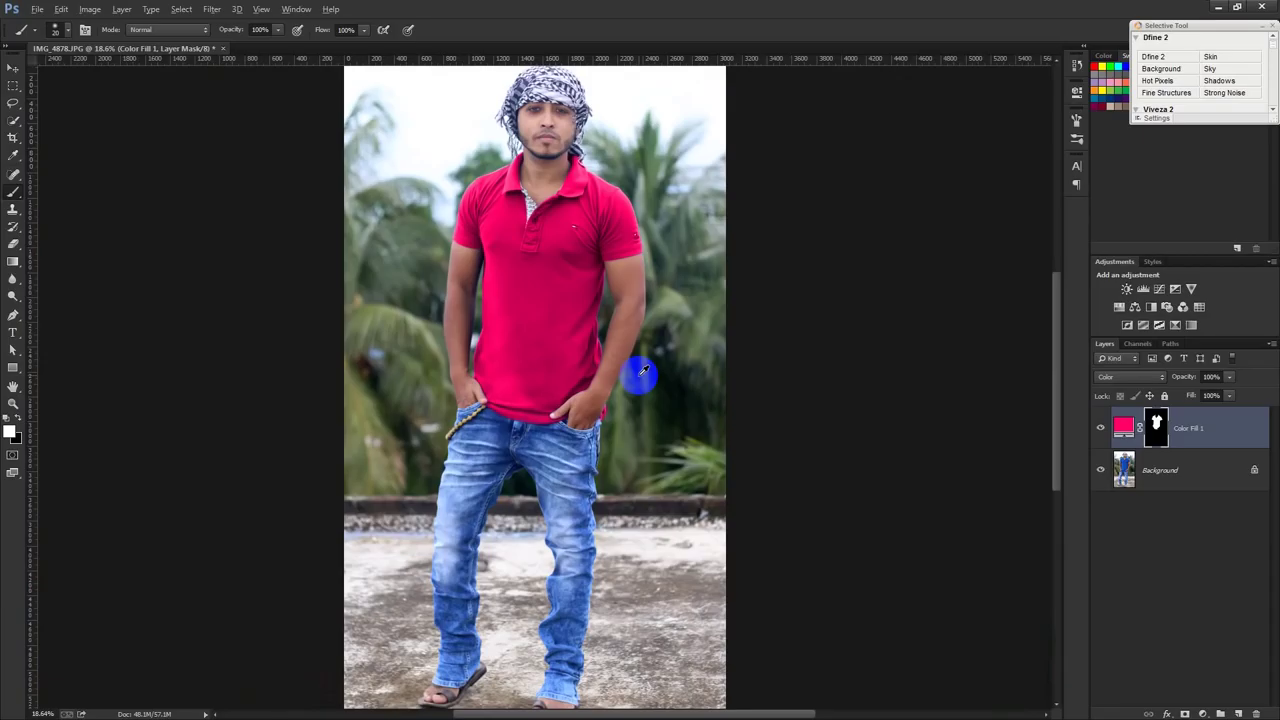
Step: Change the Color Fill 1 colour from pink to bright green #42ff00
left_click(1124, 428)
double_click(1124, 428)
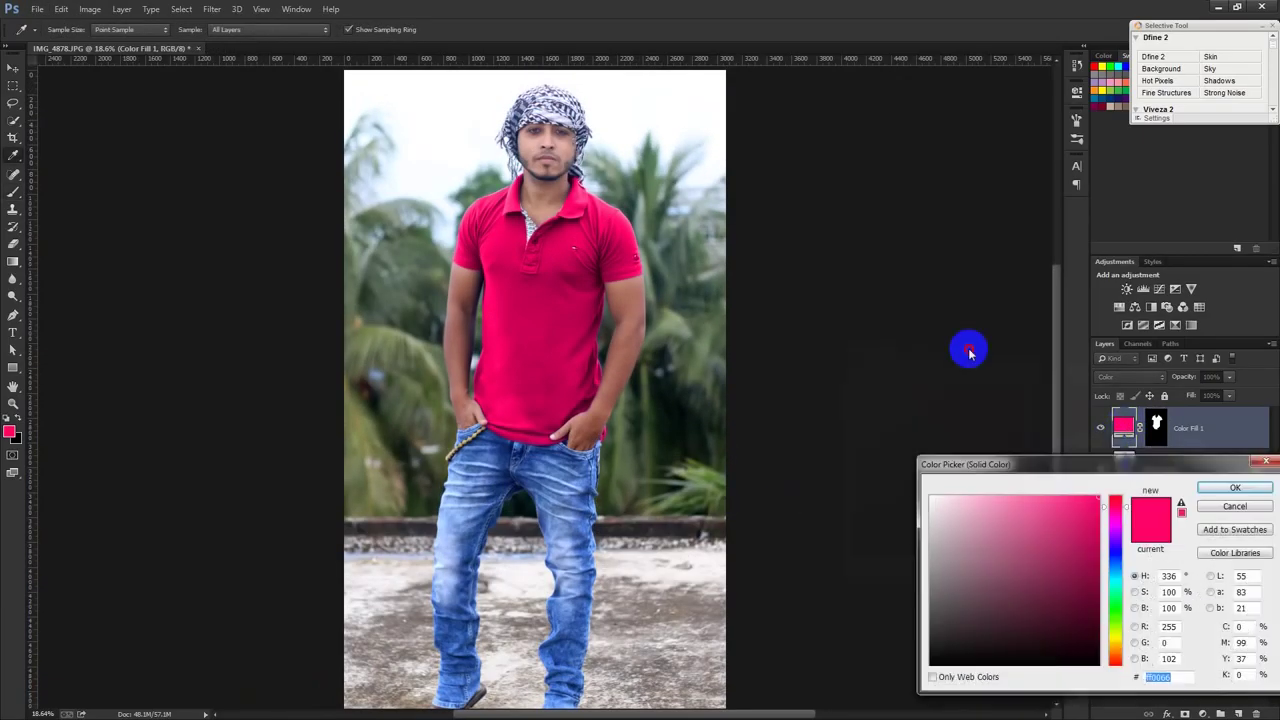
left_click_drag(1043, 467, 897, 238)
mouse_move(975, 335)
left_mouse_down()
mouse_move(973, 306)
mouse_move(978, 377)
left_mouse_up()
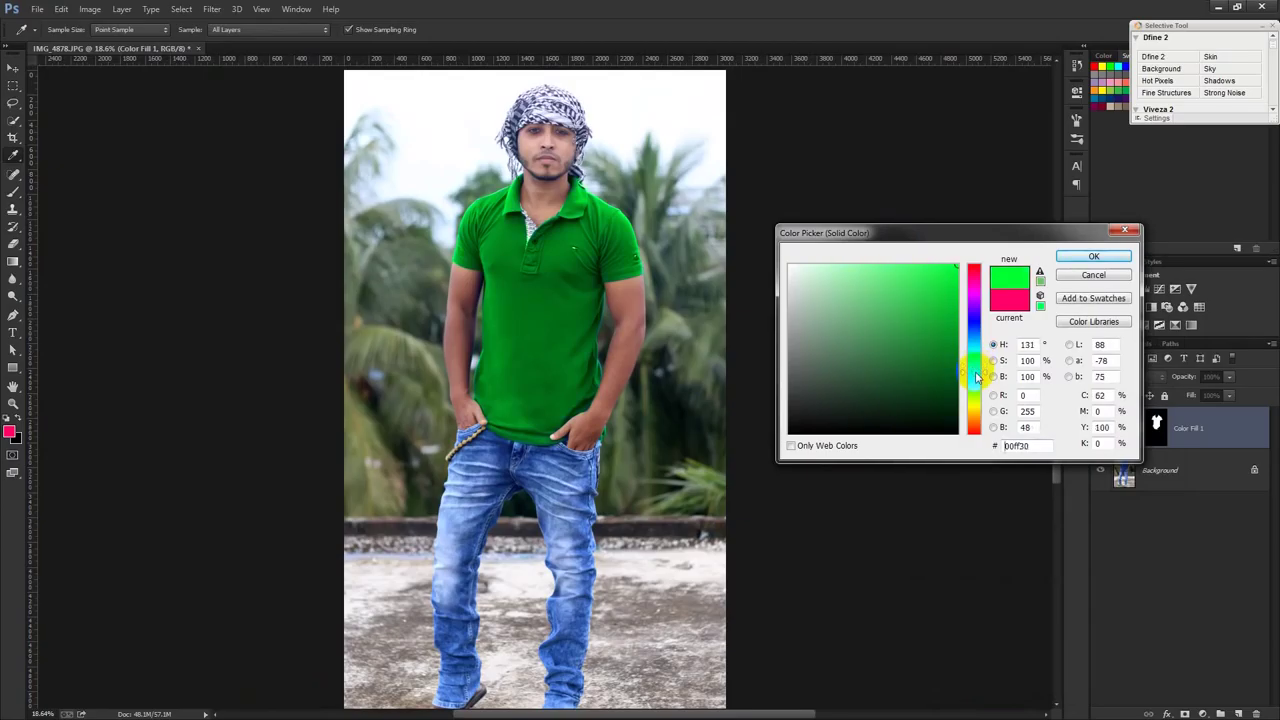
left_click_drag(978, 377, 975, 395)
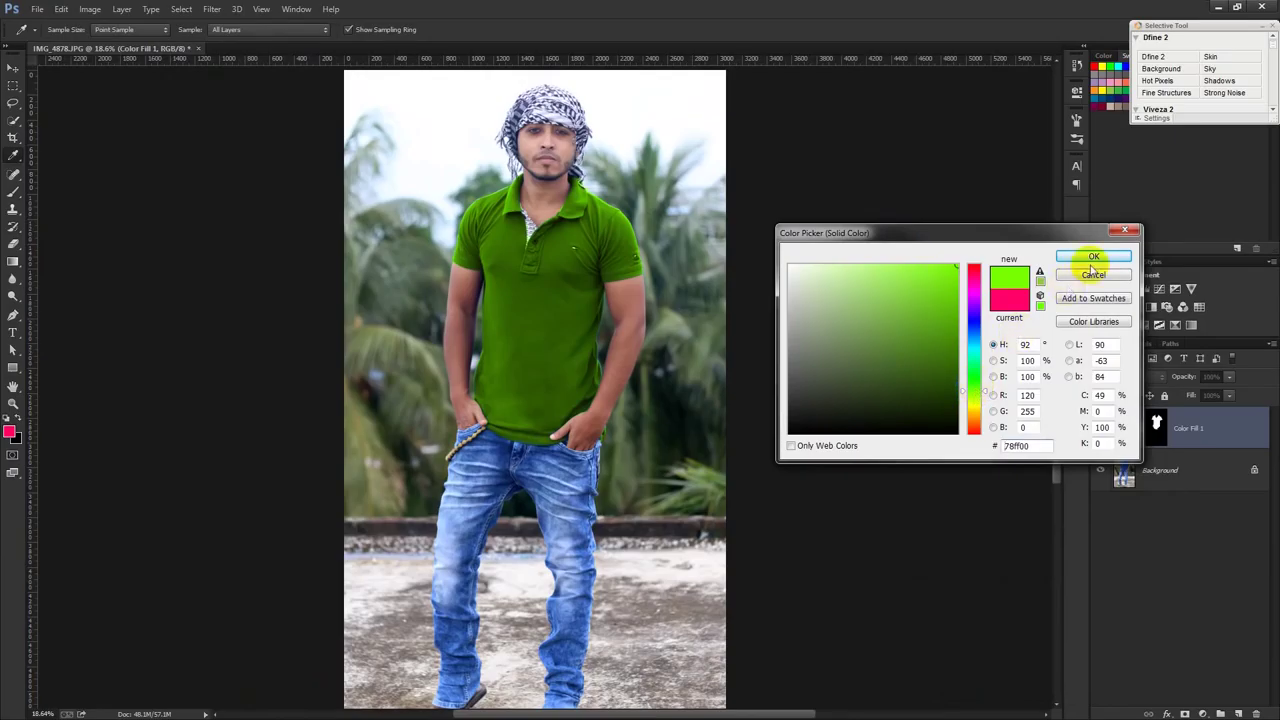
mouse_move(975, 396)
left_mouse_down()
mouse_move(977, 436)
mouse_move(978, 372)
mouse_move(978, 390)
left_mouse_up()
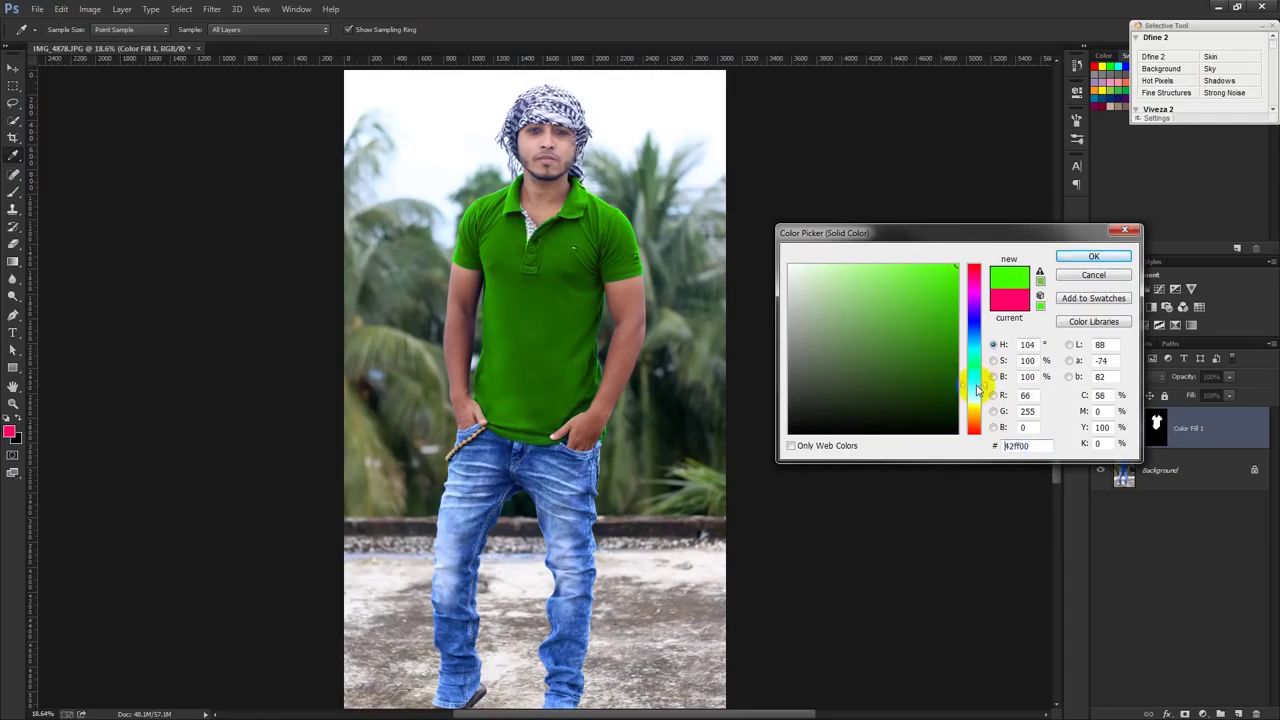
left_click(1094, 256)
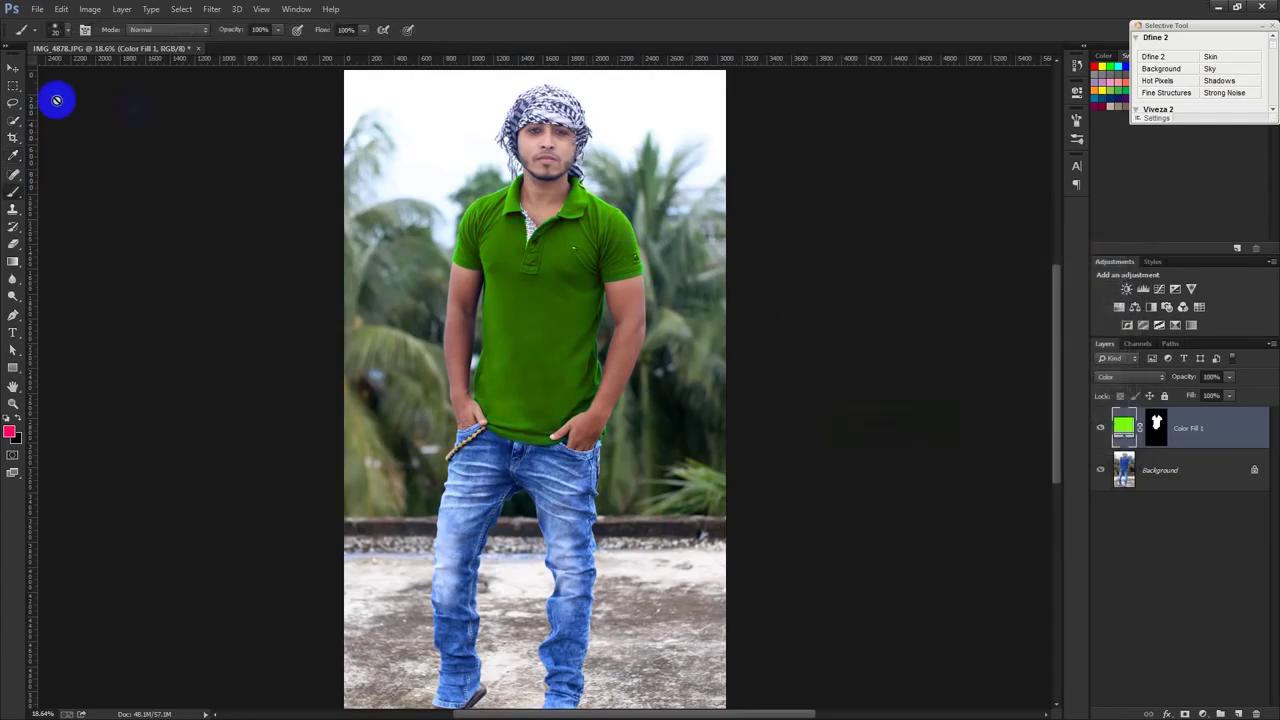
left_click(18, 69)
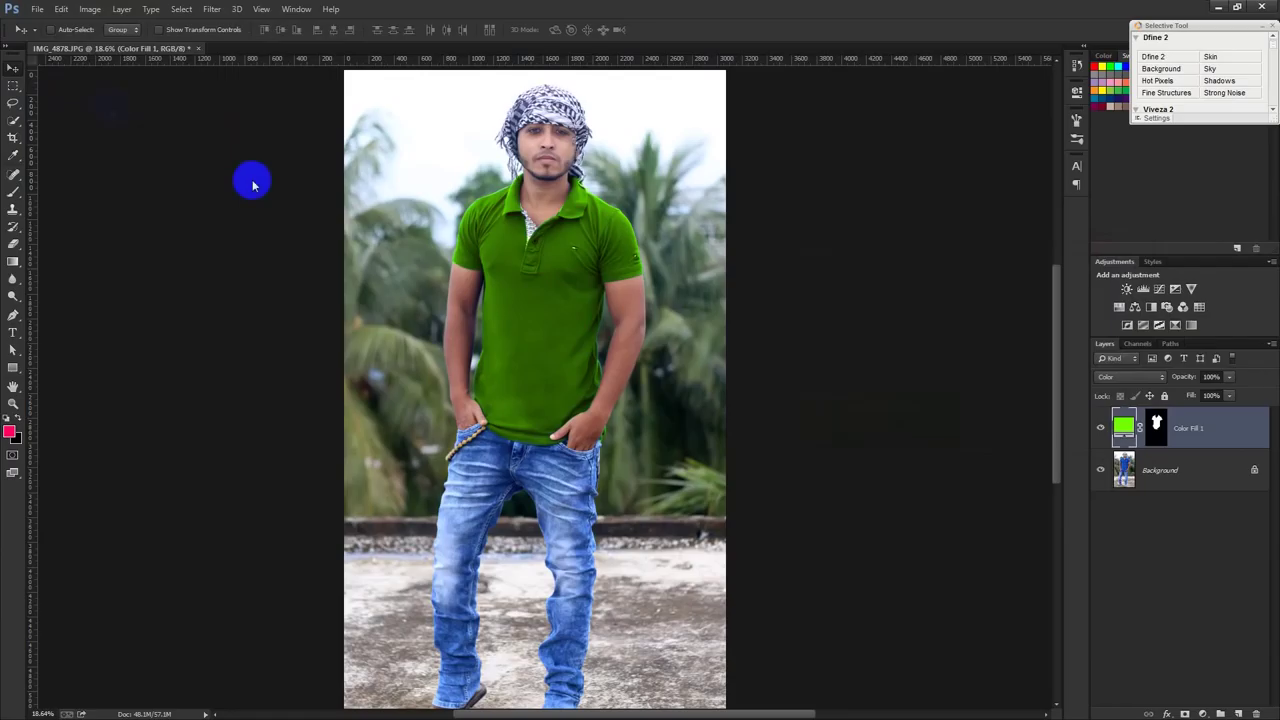
Step: Save the document as 't shirt color effect.psd' and duplicate the green fill layer
key("ctrl+shift+s")
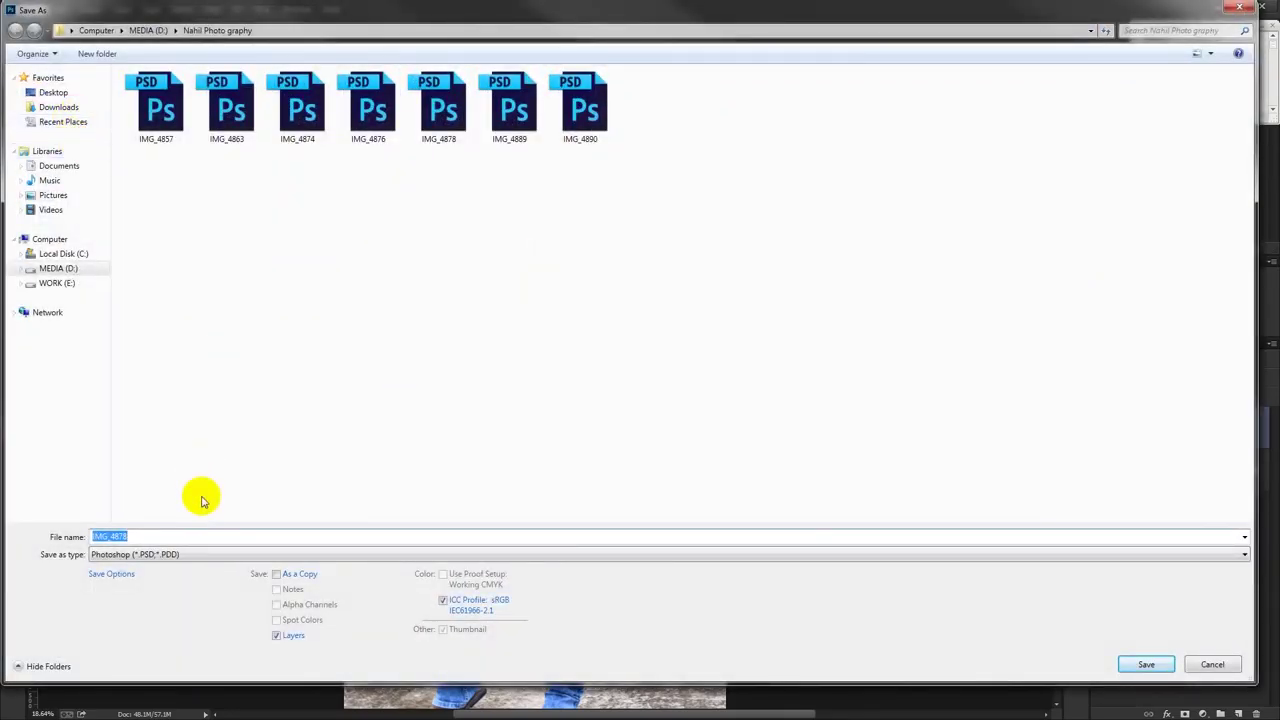
type("t")
type("hi")
type("ol")
type("fect")
key("Return")
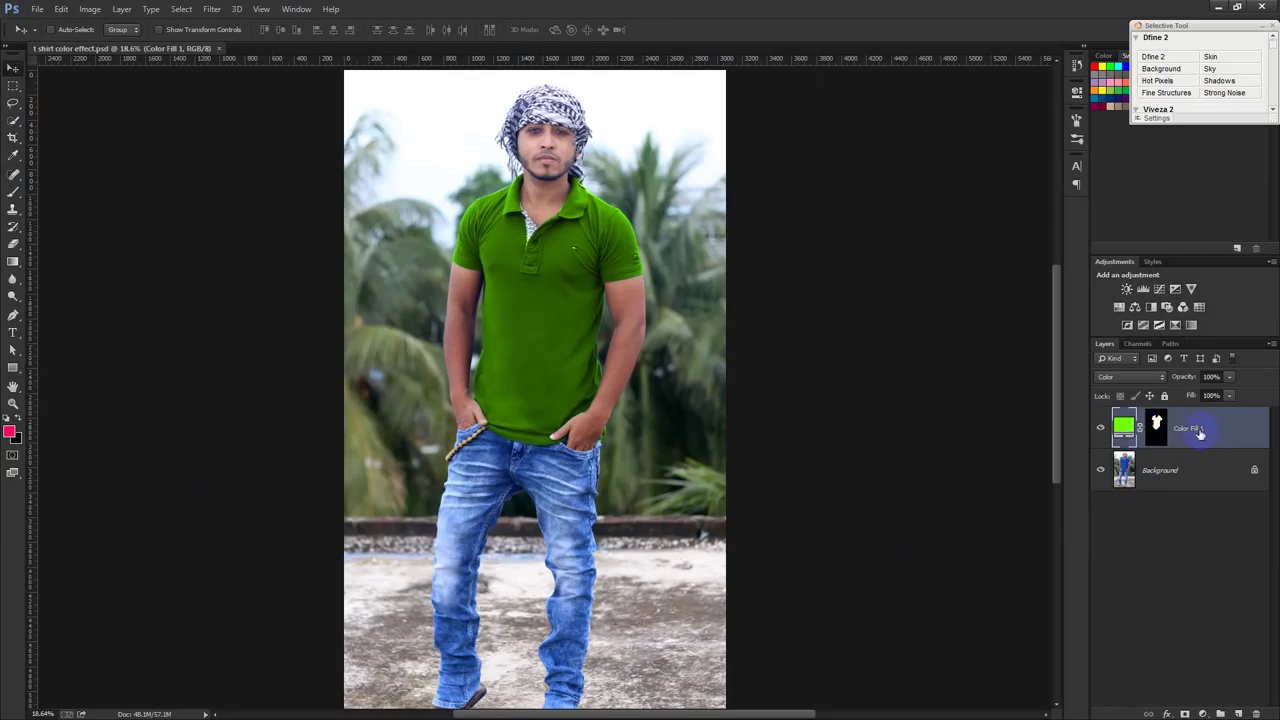
key("ctrl+j")
Step: Hide the original green fill and change the copy's fill colour to pink
left_click(1100, 470)
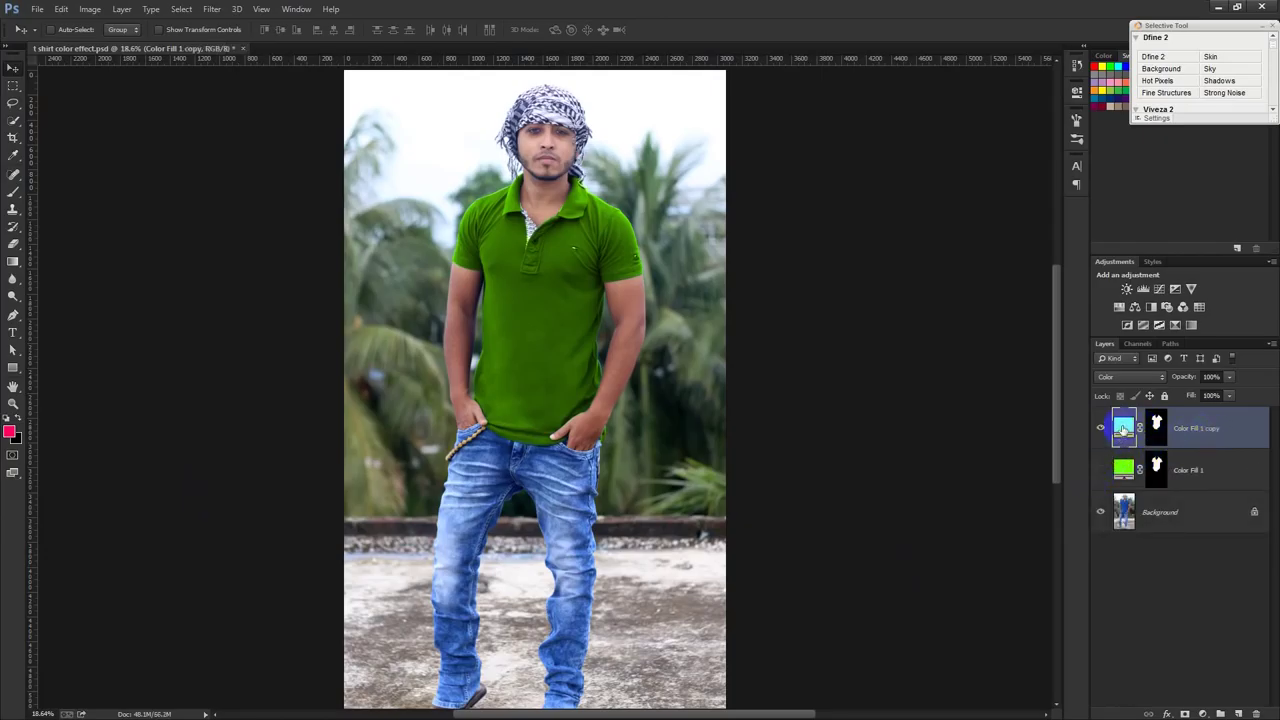
double_click(1123, 428)
left_click_drag(974, 390, 974, 283)
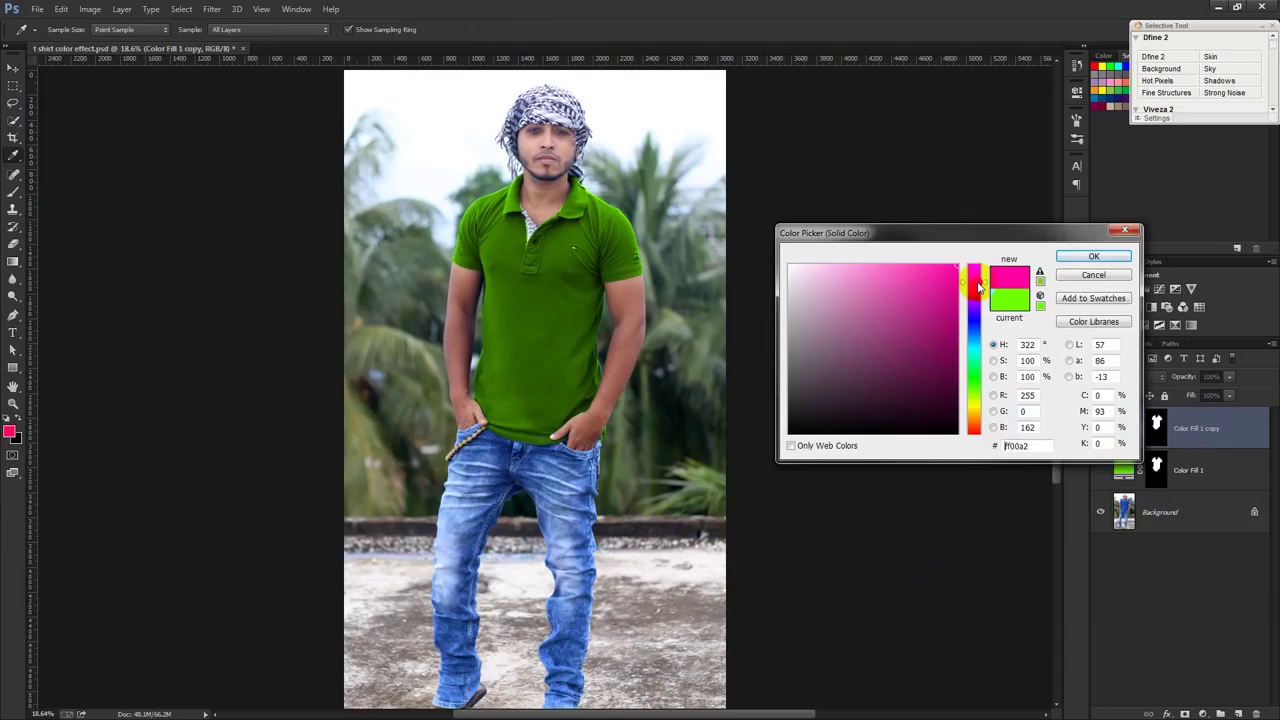
left_click(1093, 257)
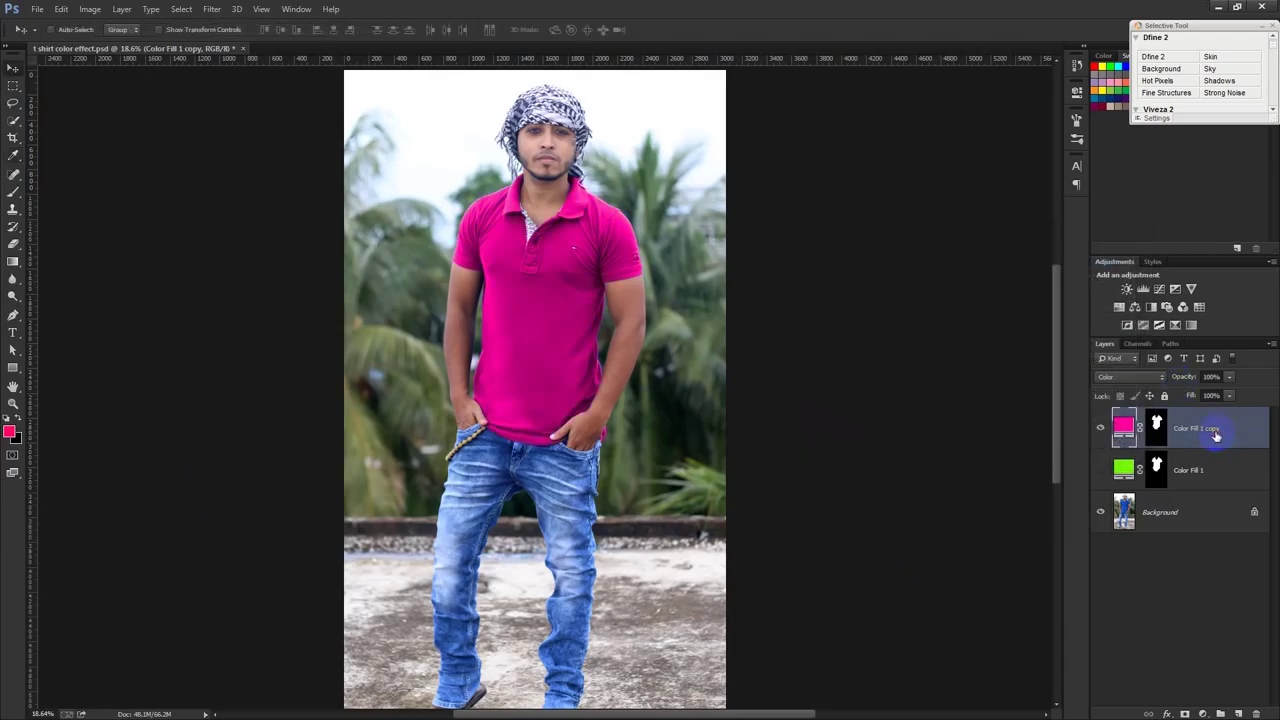
Step: Duplicate the pink layer and recolour the new copy orange
key("ctrl+j")
left_click(1100, 470)
double_click(1123, 428)
left_click_drag(988, 330, 976, 428)
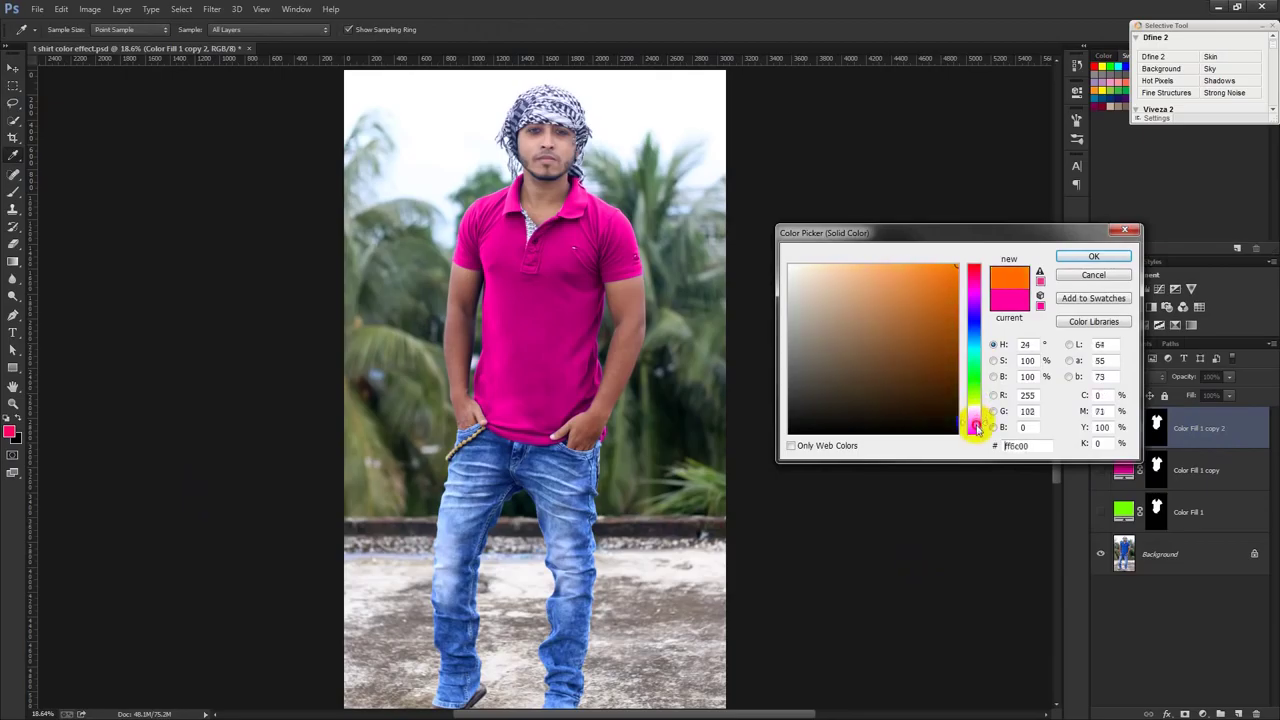
left_click(1075, 257)
Step: Rename the three fill layers Orange, pink and Green, then preview the Green variant
left_click(1192, 433)
double_click(1193, 428)
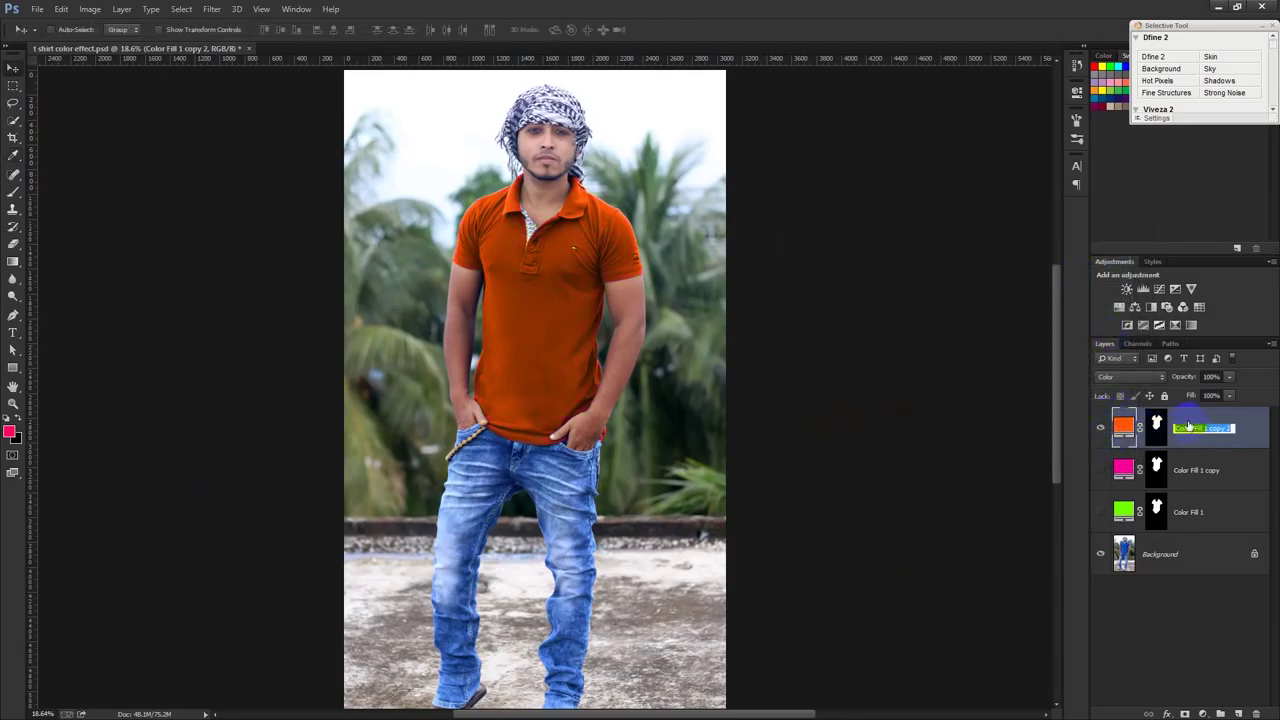
type("Or")
type("ange")
key("Return")
double_click(1200, 468)
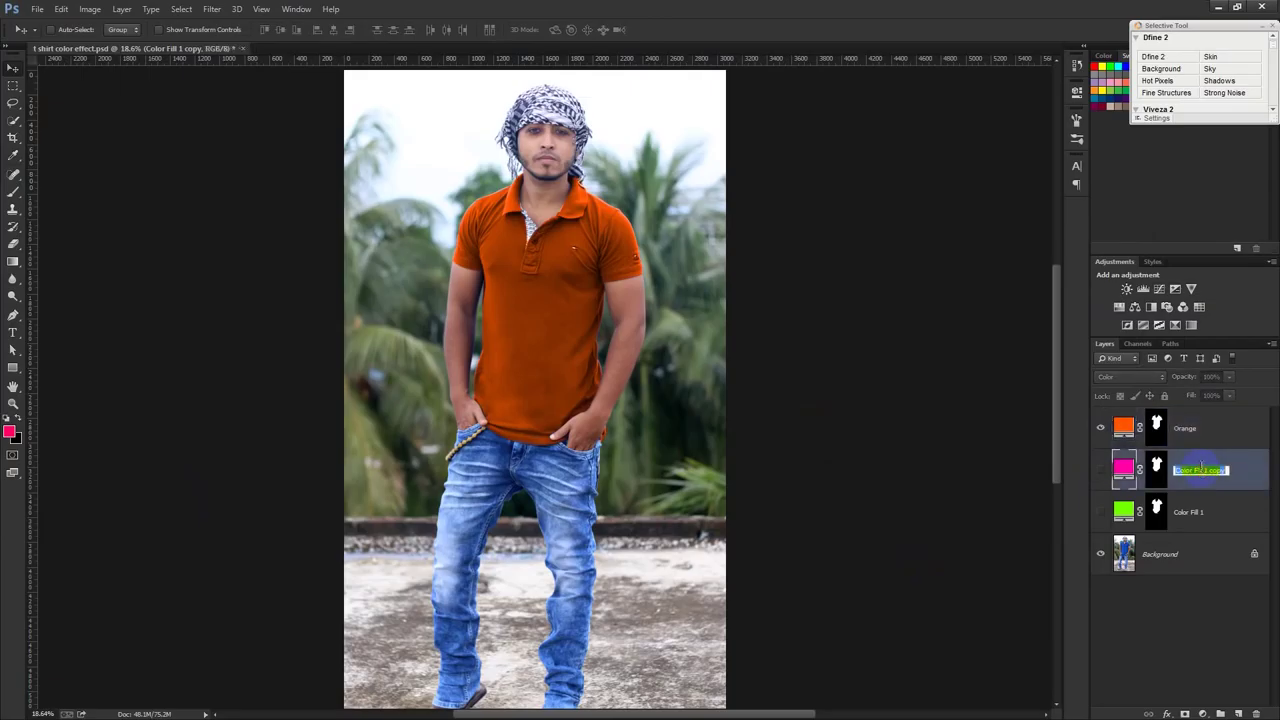
type("P")
type("pink")
double_click(1195, 510)
type("Green")
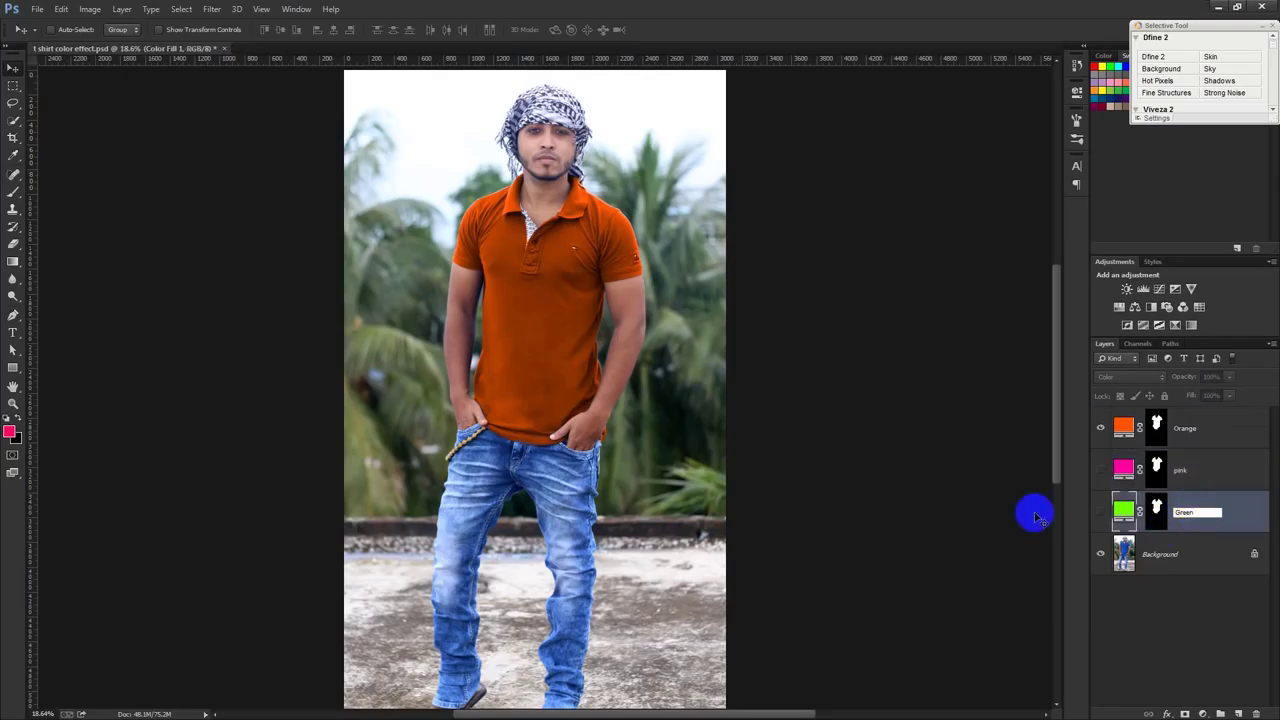
key("Return")
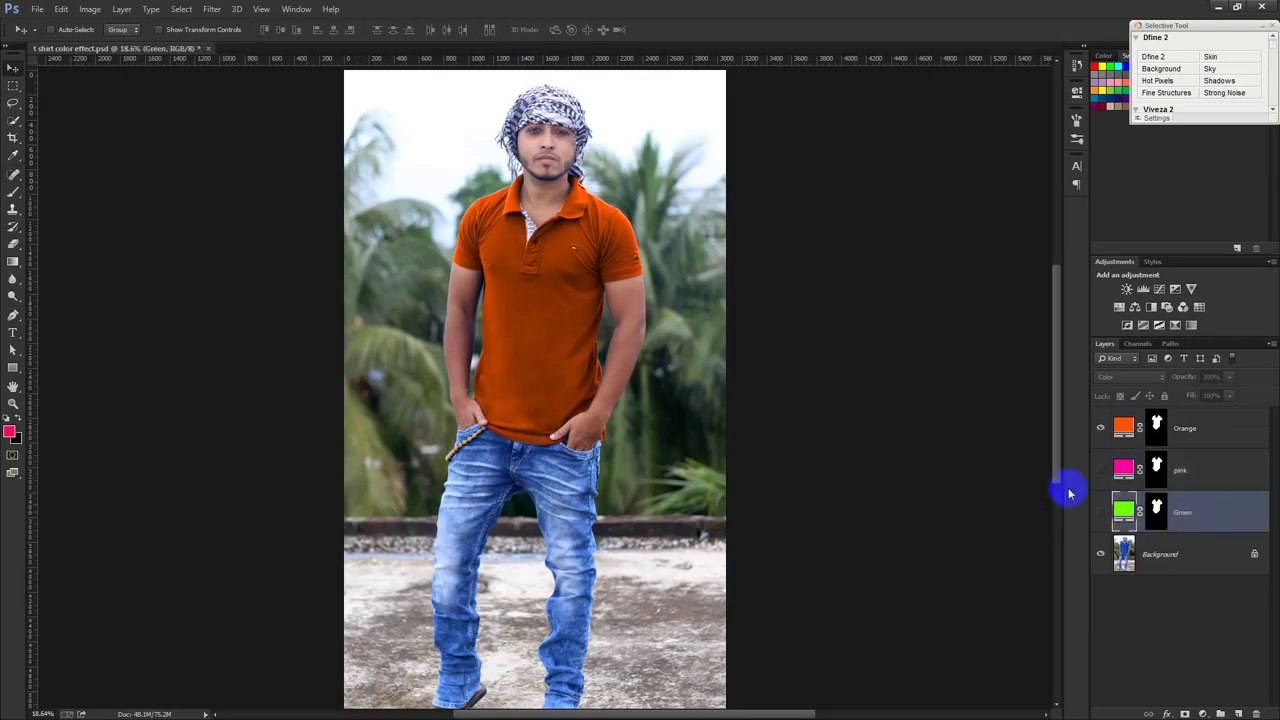
left_click(1100, 428)
left_click(1101, 512)
Step: Hide the Green layer and turn the pink layer back on
left_click(1101, 512)
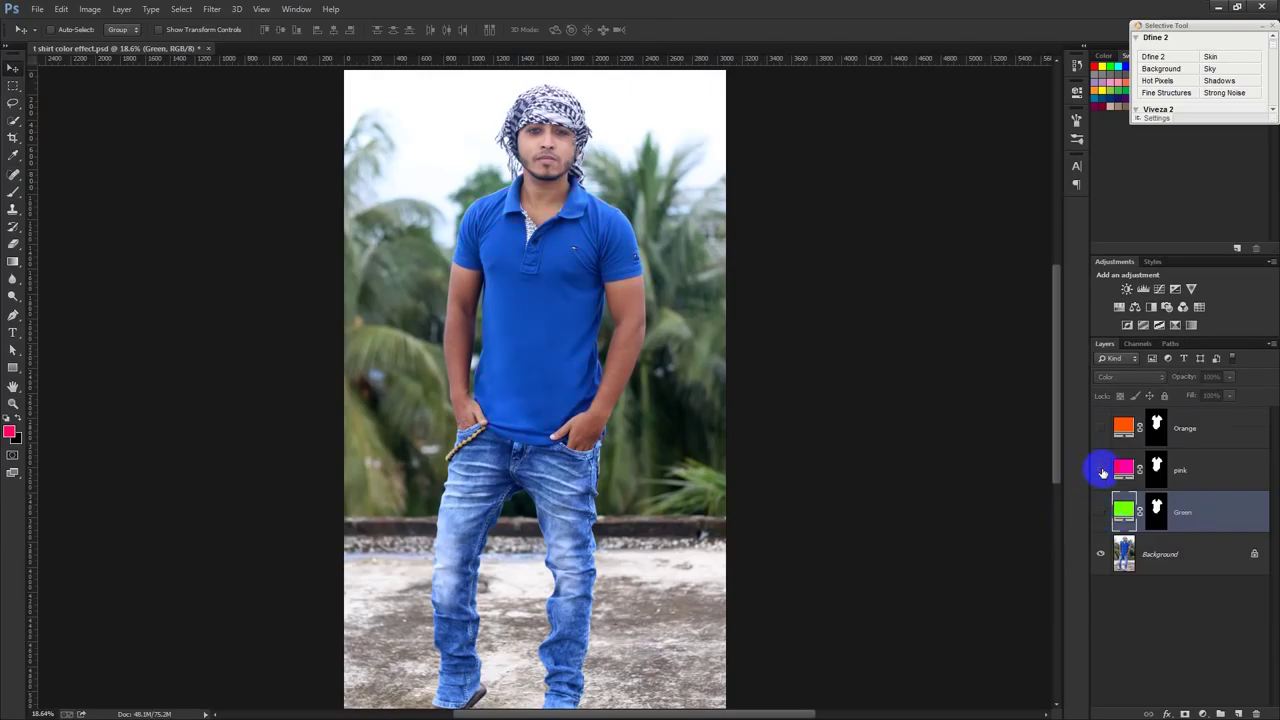
left_click(1100, 428)
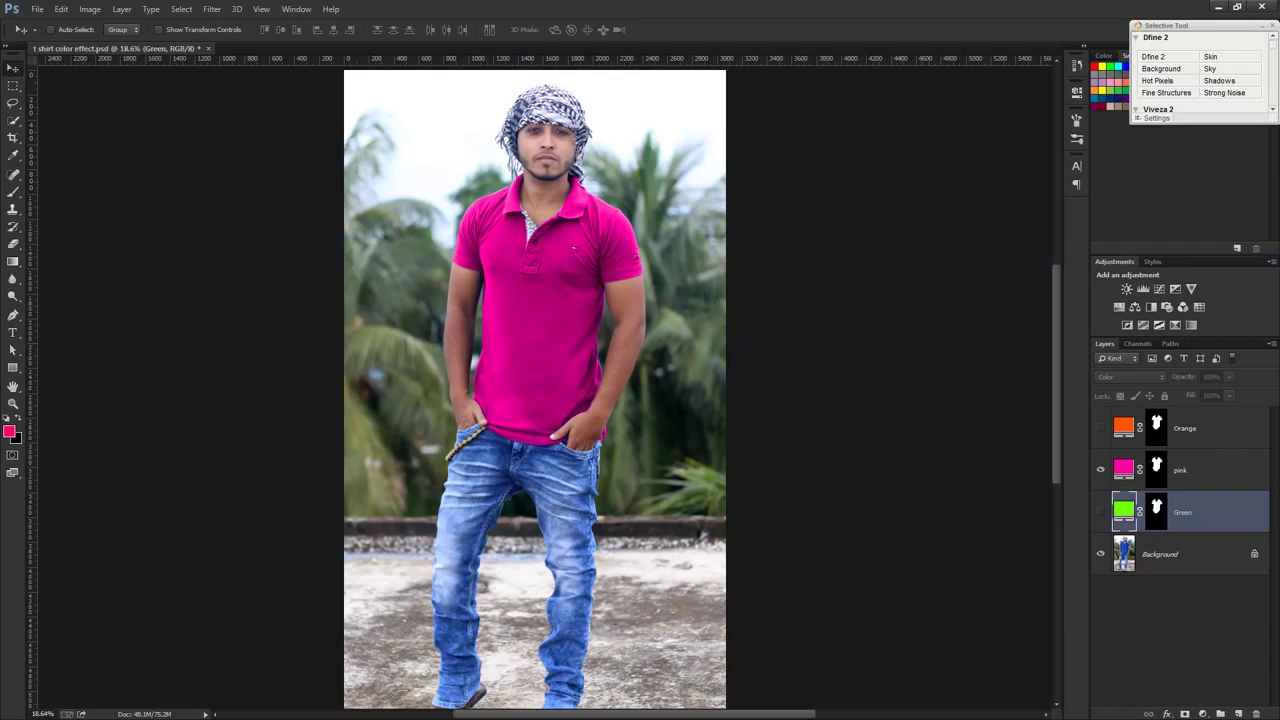
Step: Sample the red #cc0138 from the avatar's cap and apply it as the pink layer's fill
left_click_drag(989, 203, 624, 38)
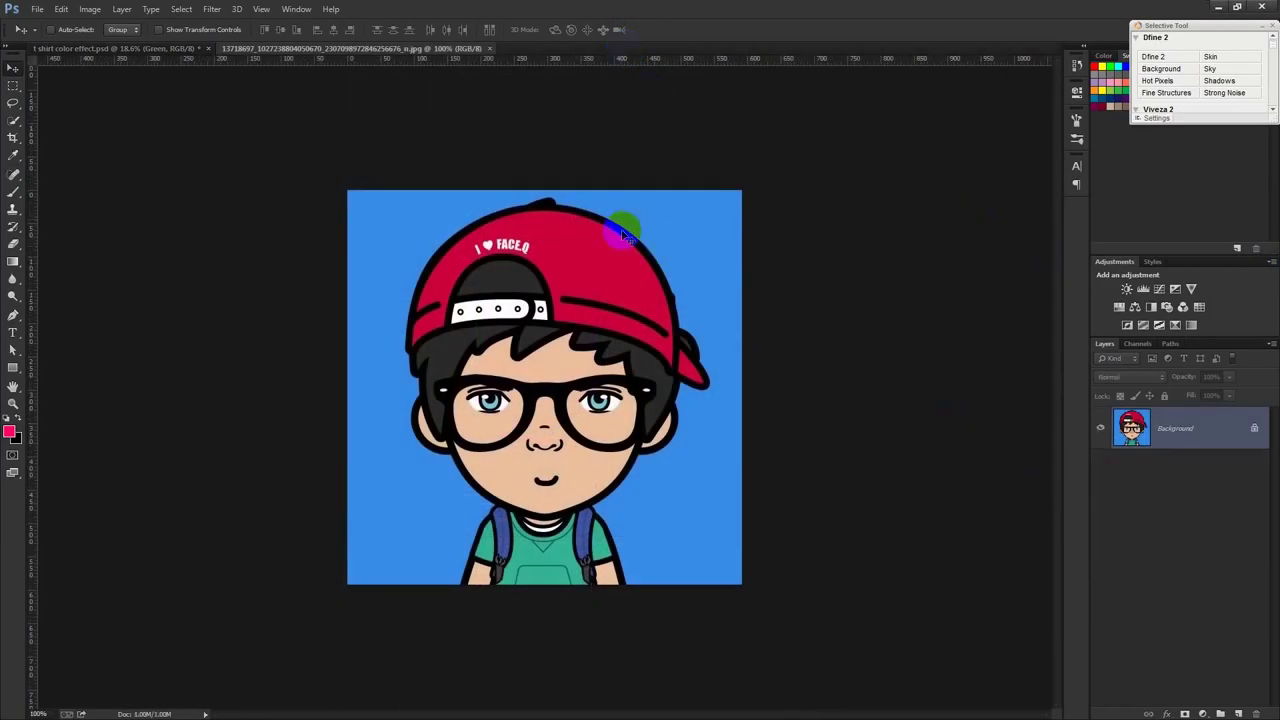
left_click(13, 155)
left_click(553, 225)
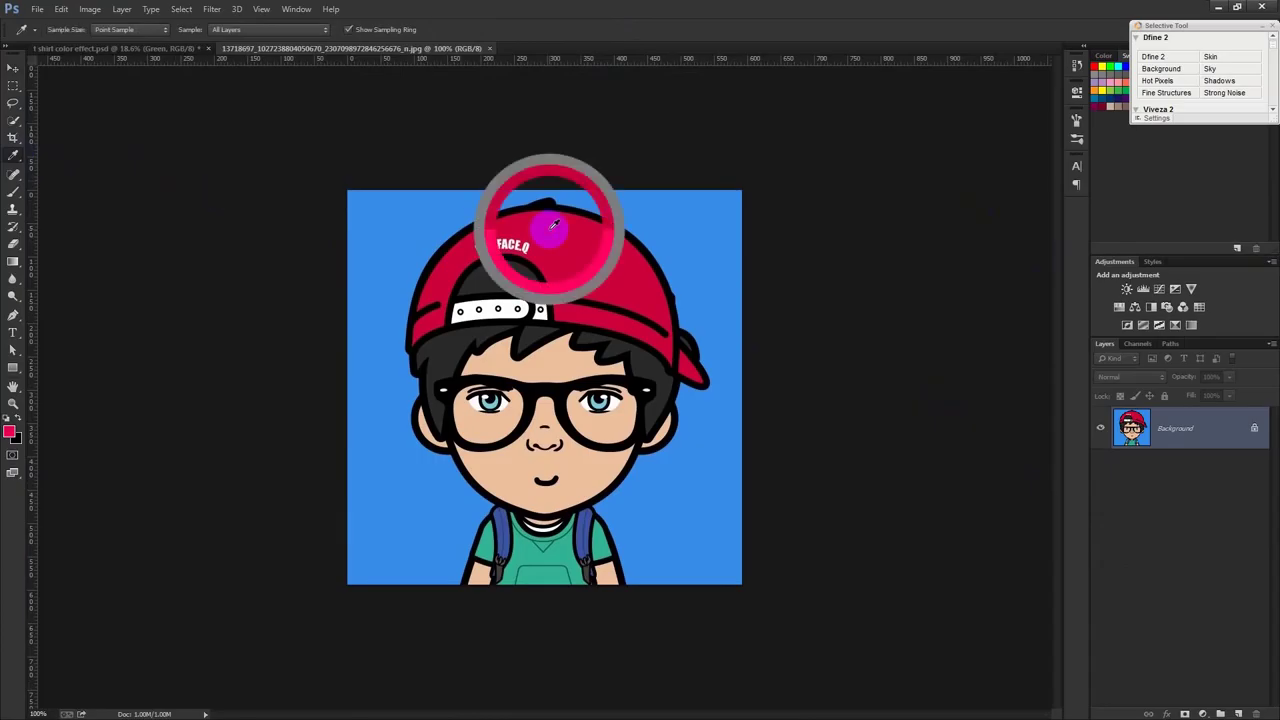
left_click(180, 48)
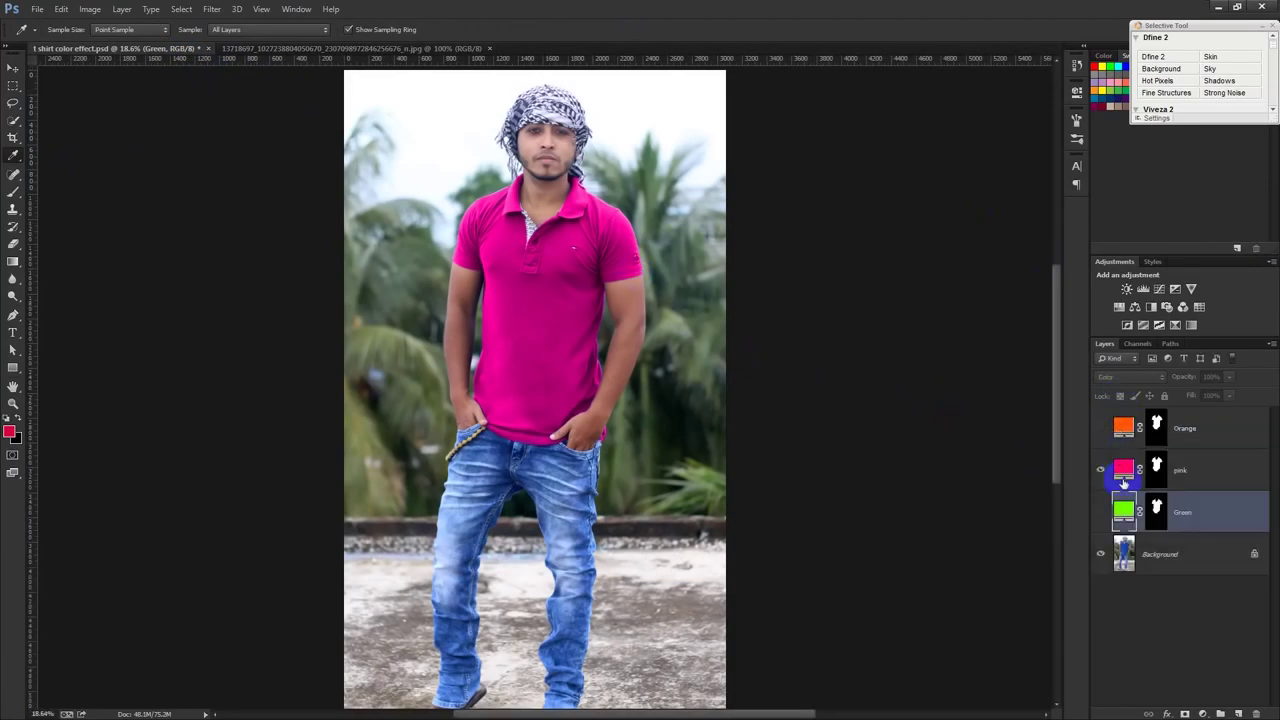
double_click(1123, 472)
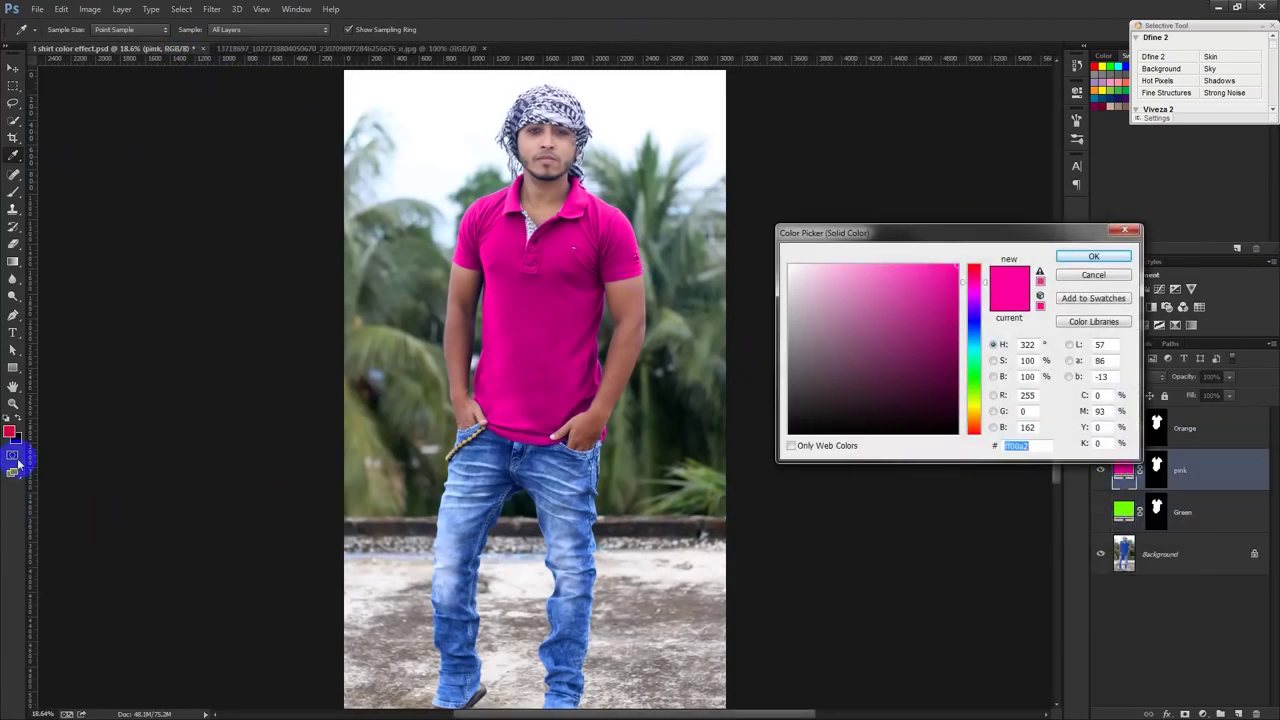
left_click(10, 430)
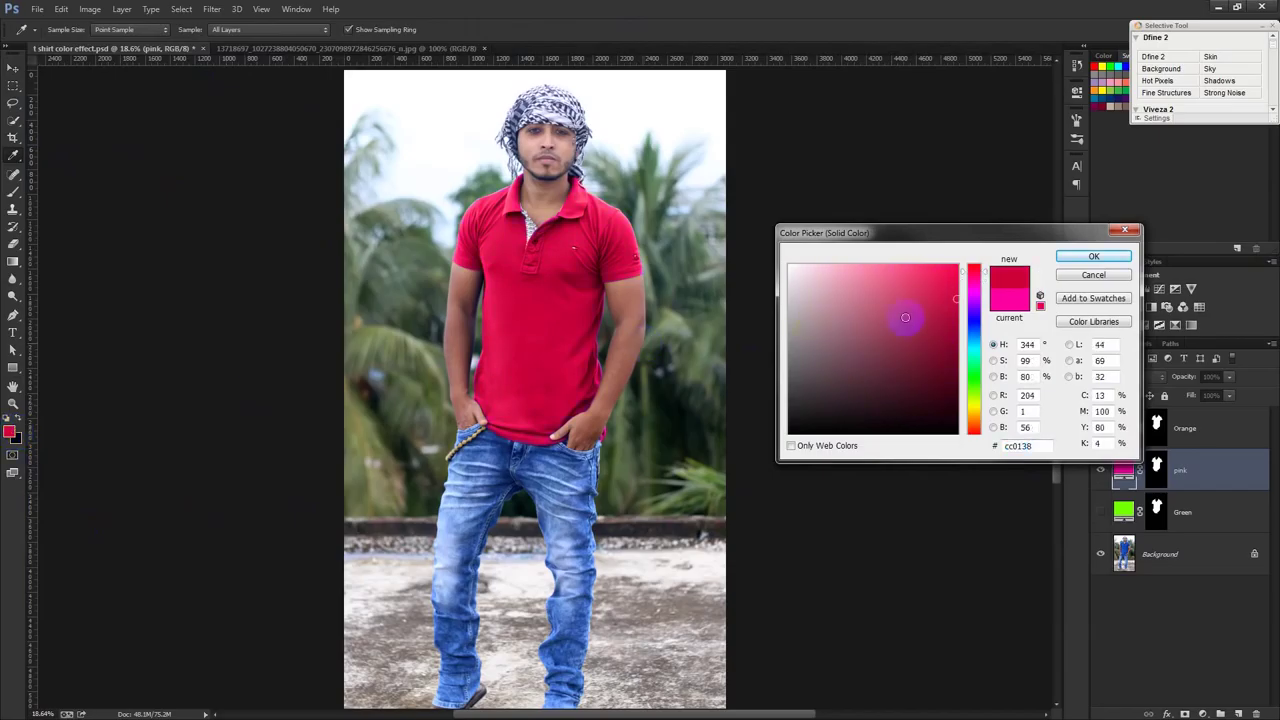
left_click(1093, 256)
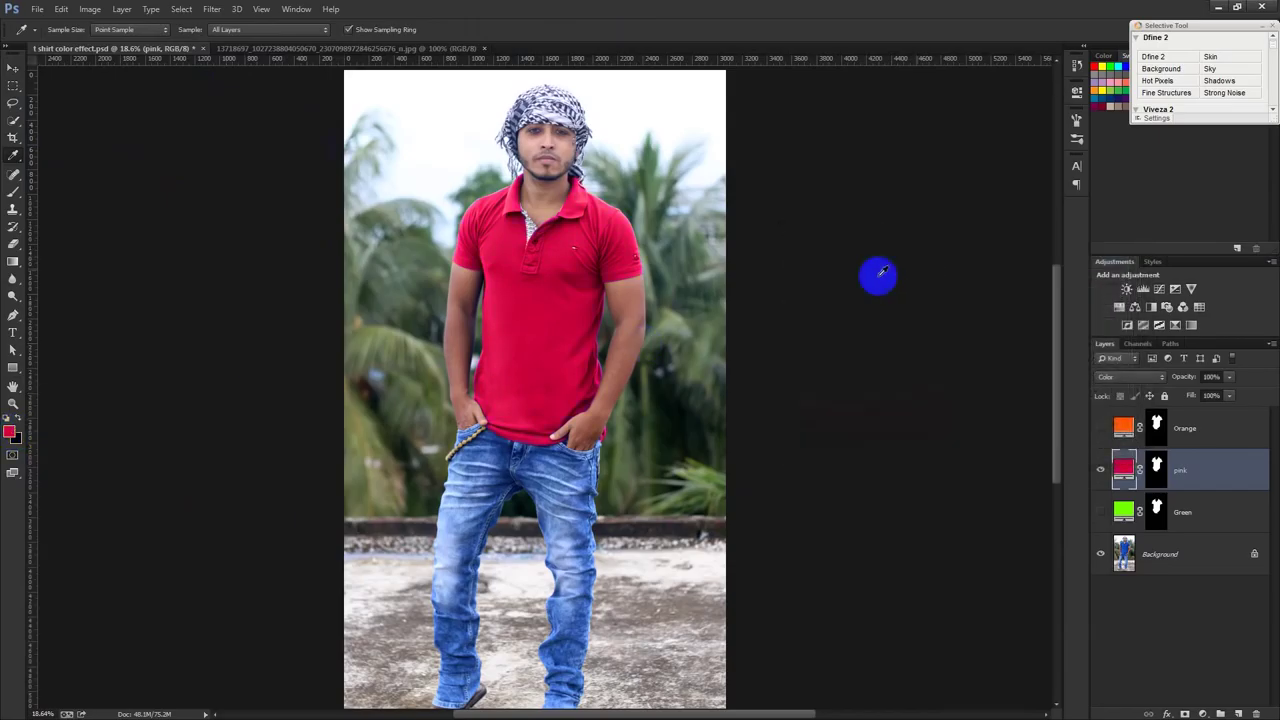
left_click(12, 68)
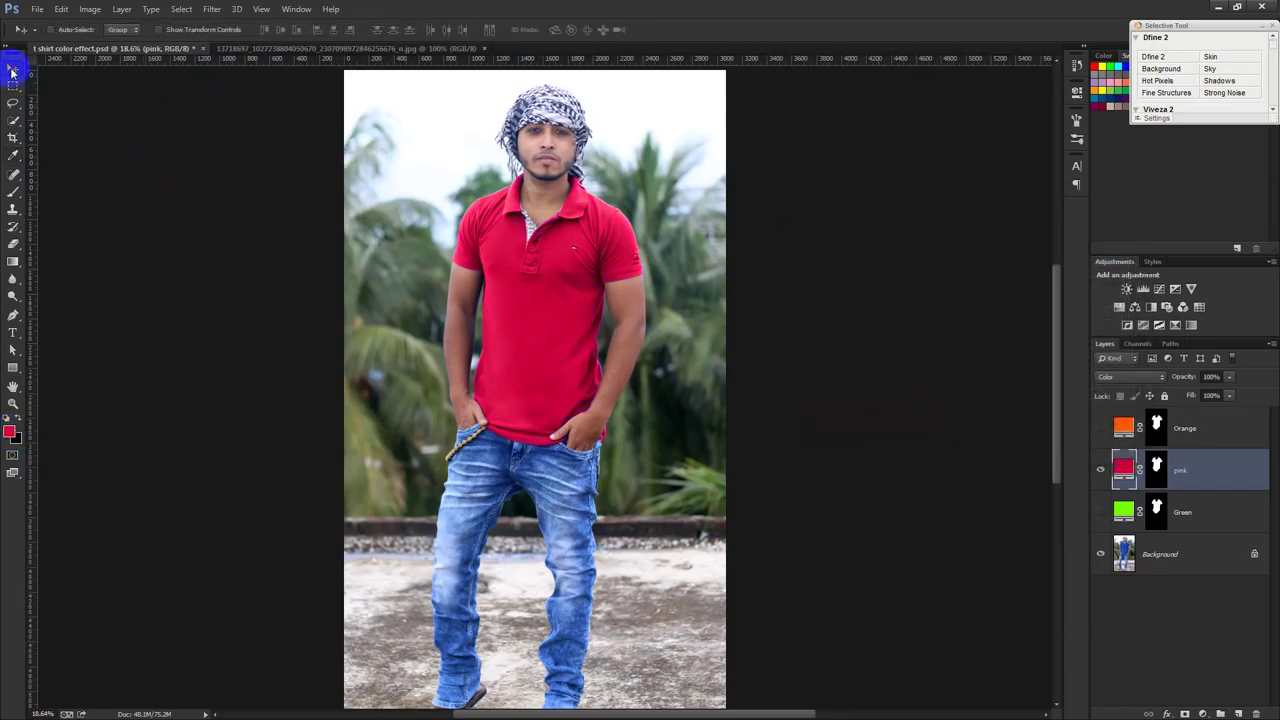